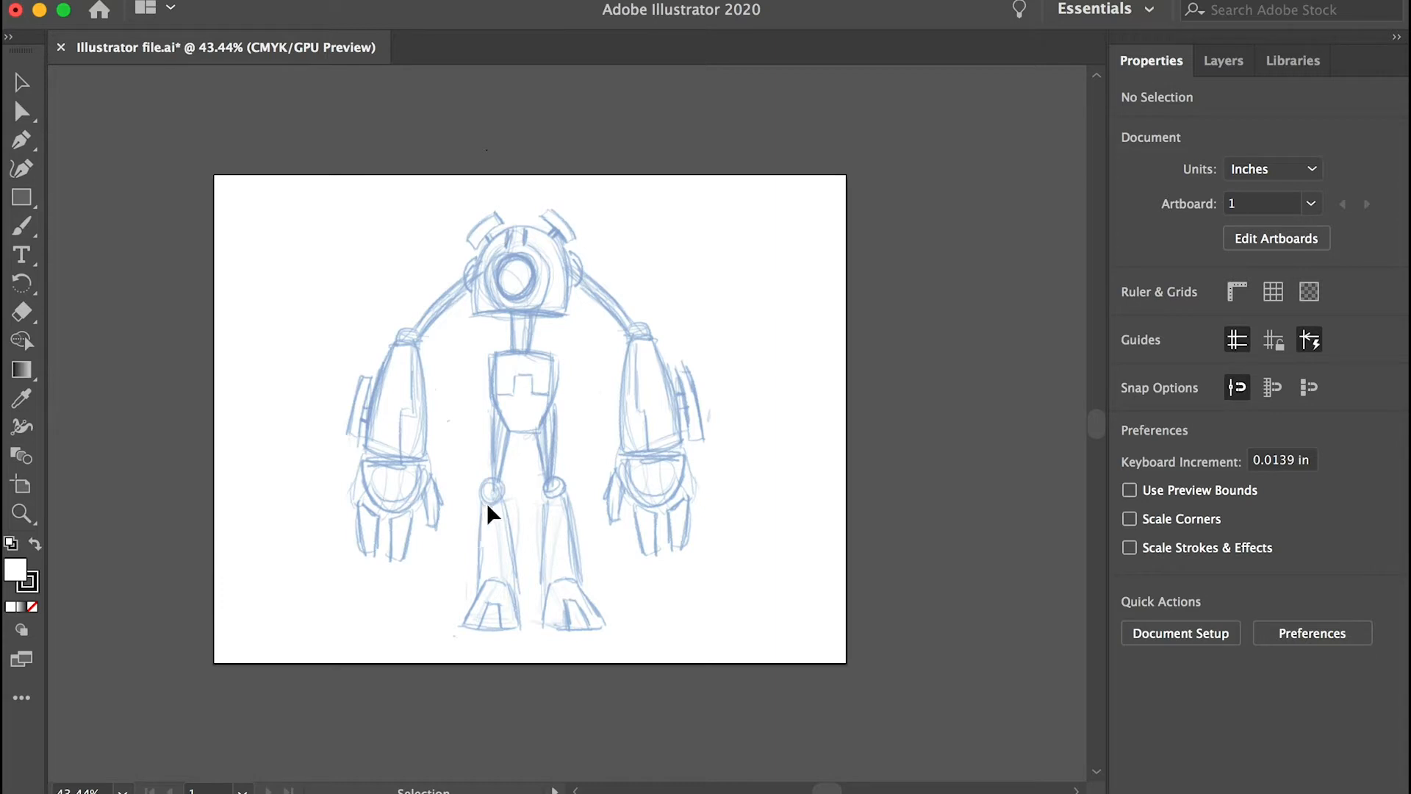
# Toggle the sketch layer's visibility off and back on, and activate the Pen tool.
pyautogui.press('super+equal')
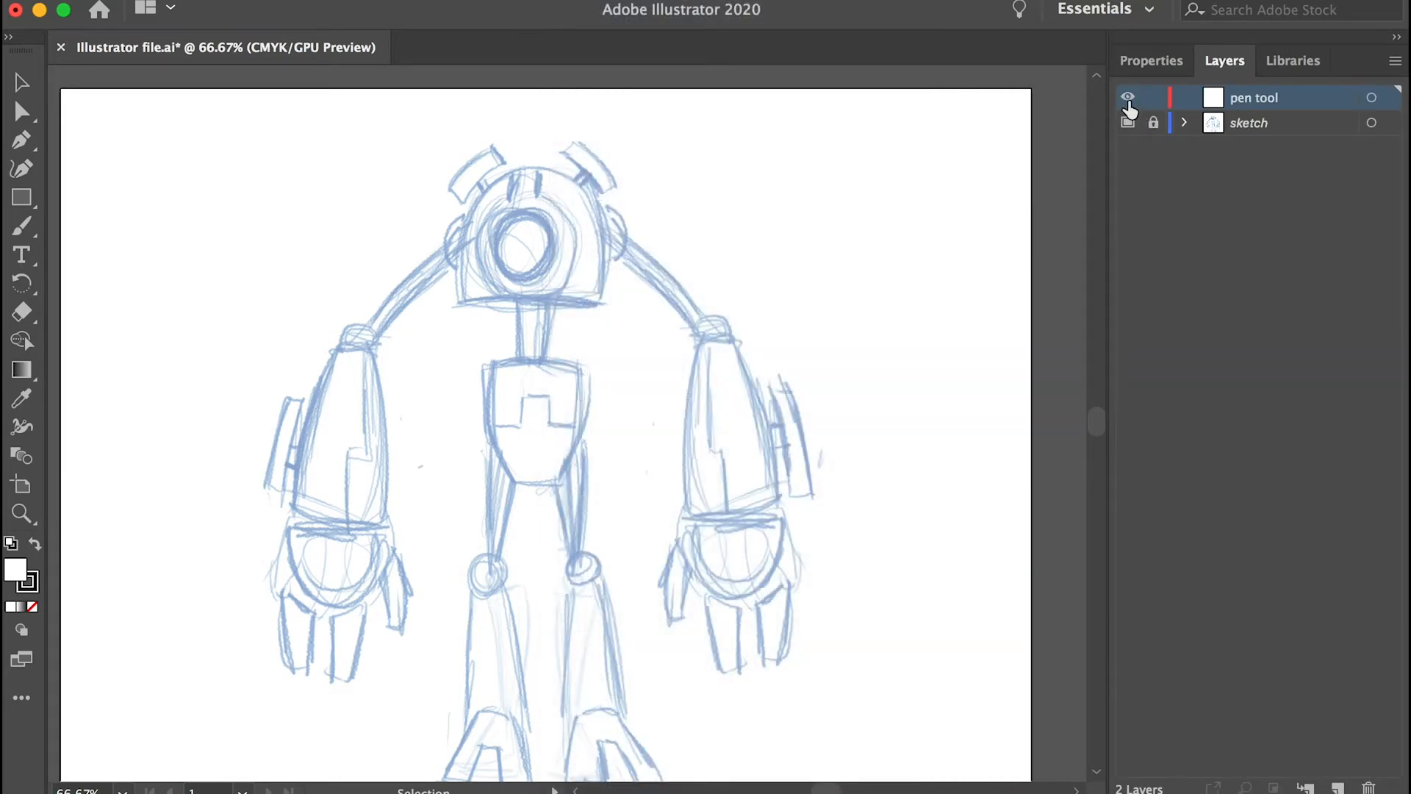
pyautogui.click(1127, 123)
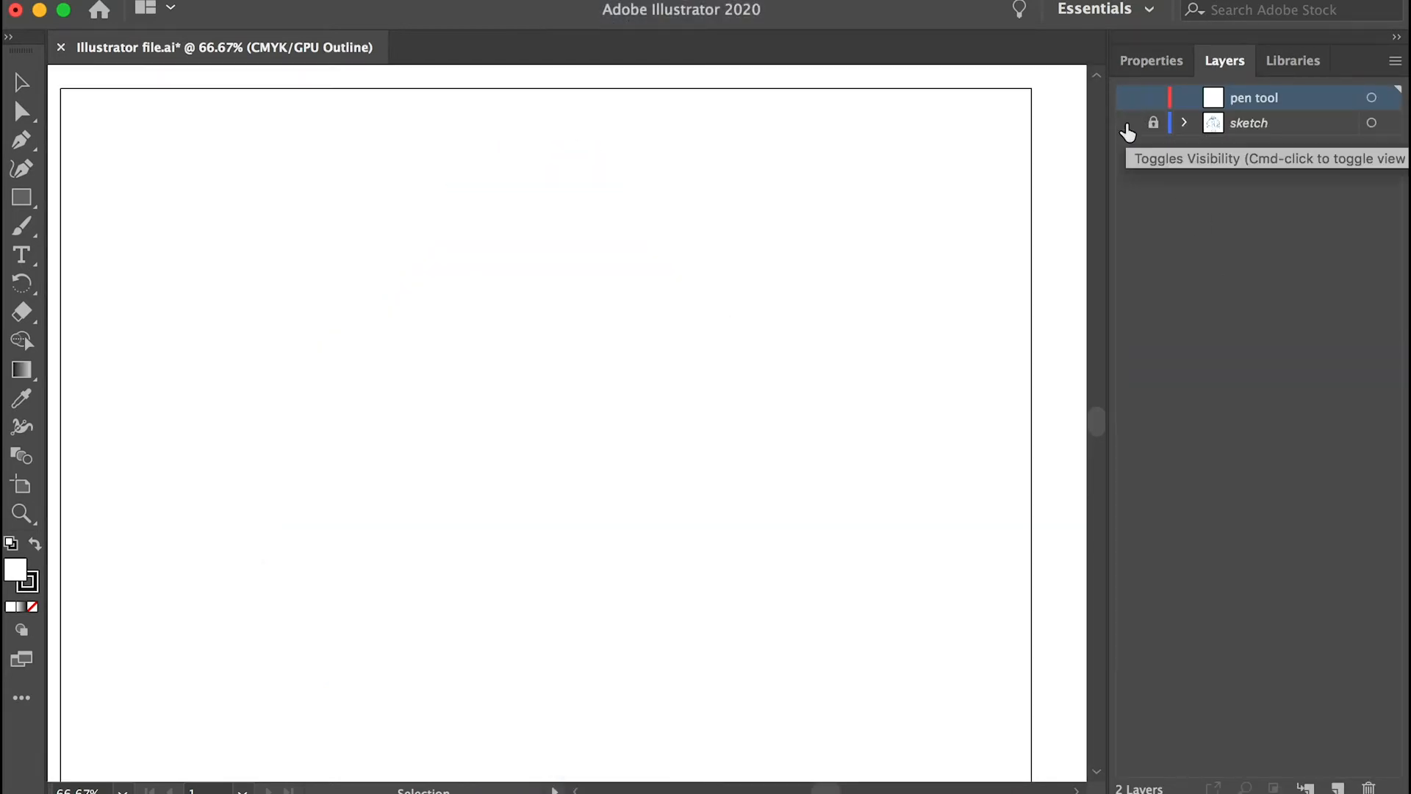
pyautogui.click(1127, 125)
pyautogui.click(1126, 125)
pyautogui.click(1126, 125)
pyautogui.click(1126, 125)
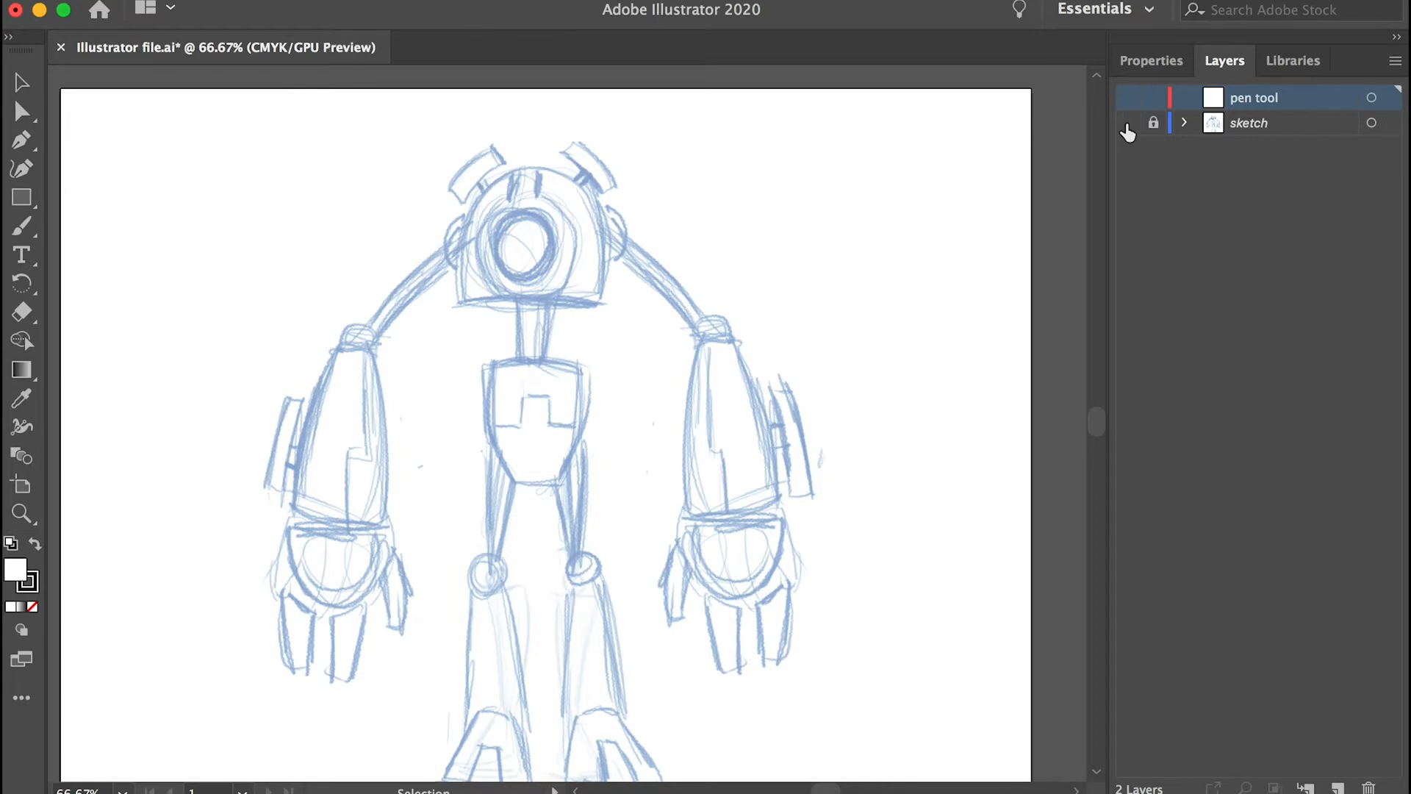
pyautogui.click(1126, 125)
pyautogui.click(1126, 125)
pyautogui.click(1126, 125)
pyautogui.click(28, 140)
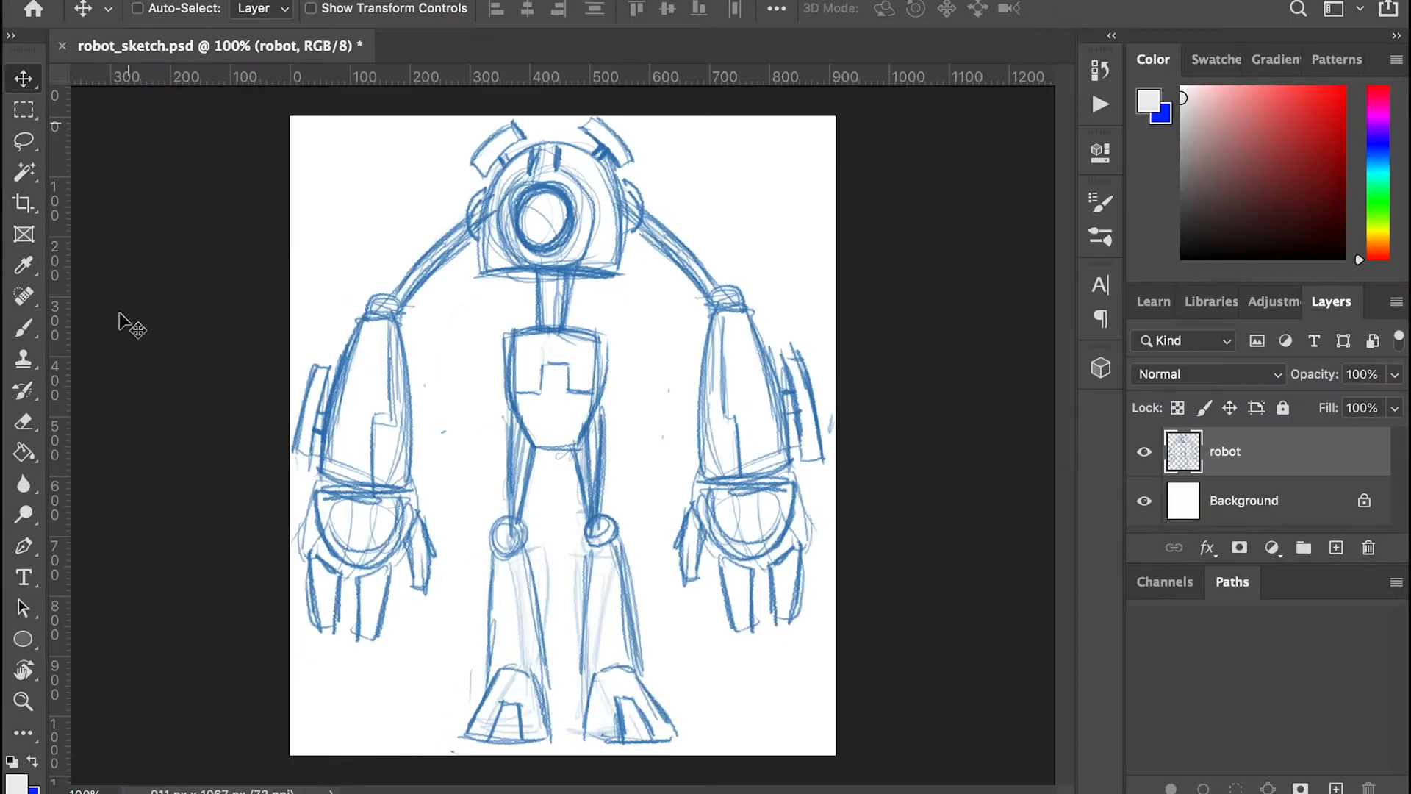
# In Photoshop, widen the tool strip to two columns, activate the Paint Bucket and add a new layer above the robot layer.
pyautogui.click(11, 36)
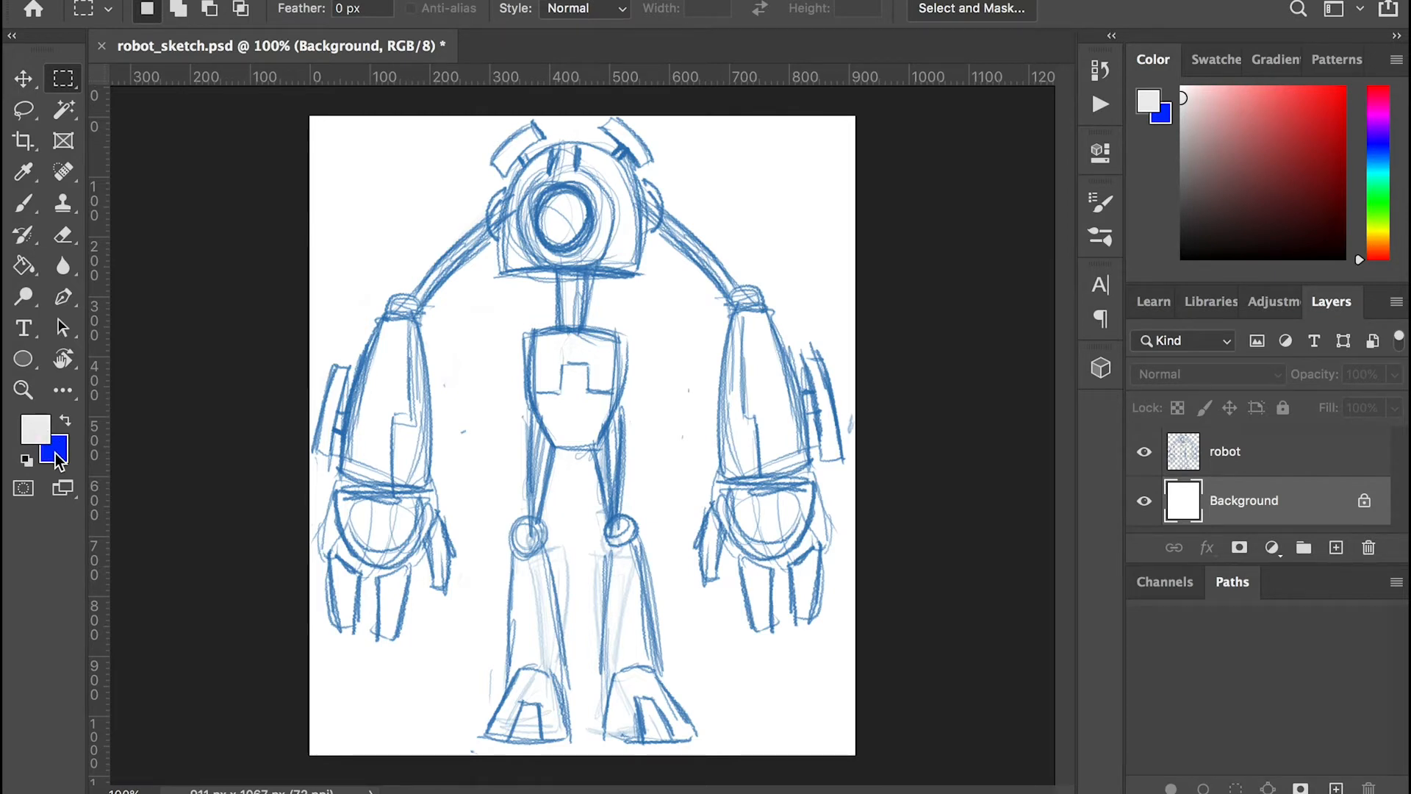
pyautogui.click(25, 268)
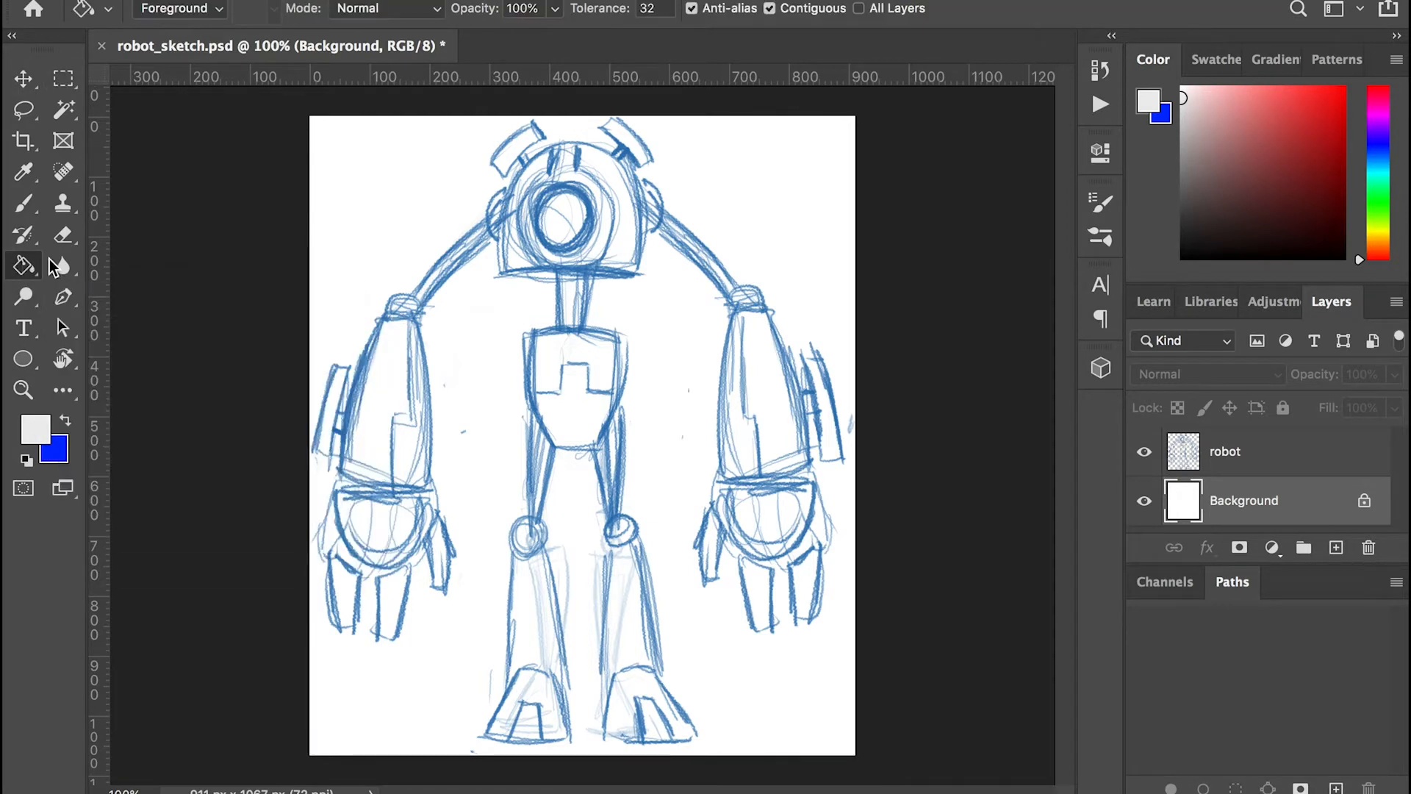
pyautogui.click(1249, 450)
pyautogui.click(1336, 548)
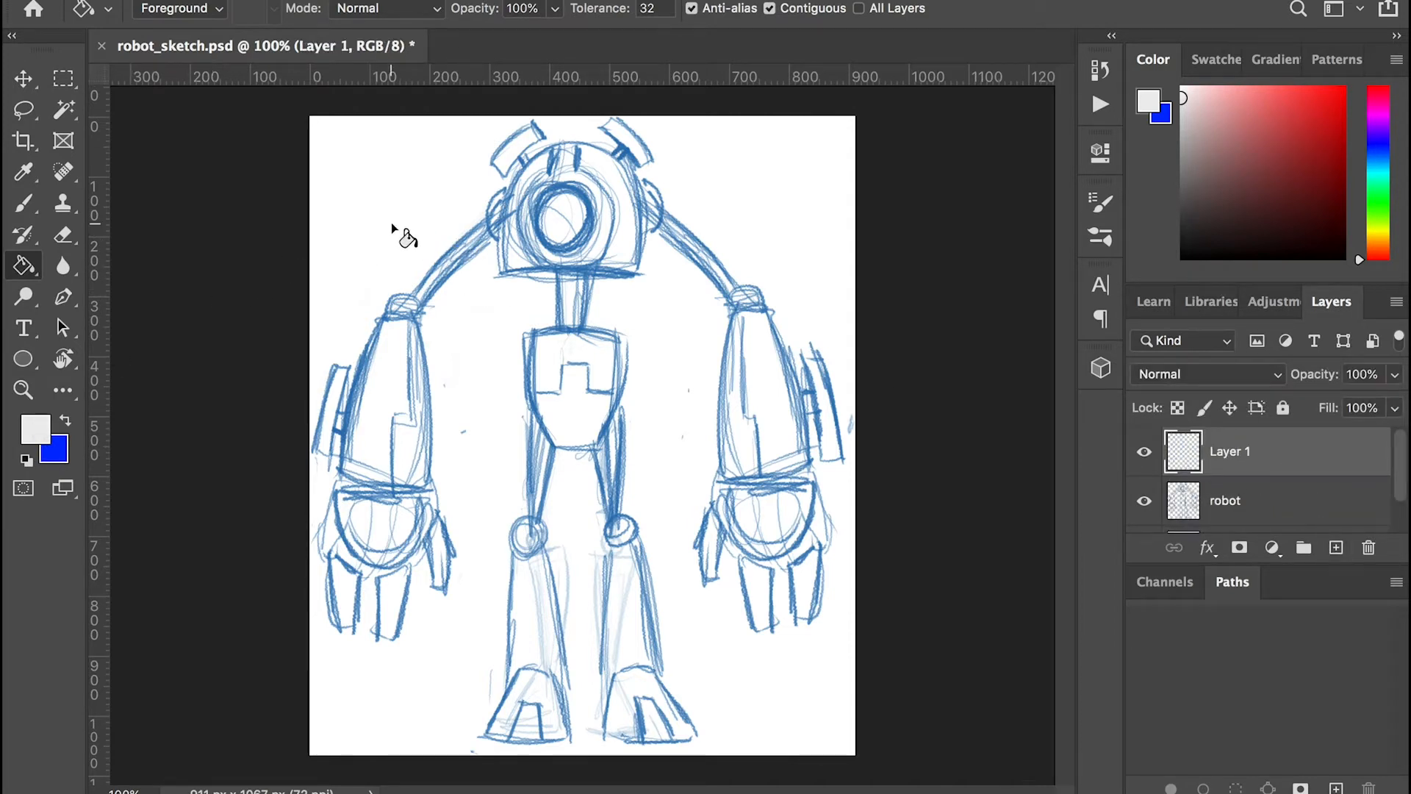
# Fill the new layer with the light grey foreground colour, then swap foreground and background and refill it with blue.
pyautogui.click(586, 249)
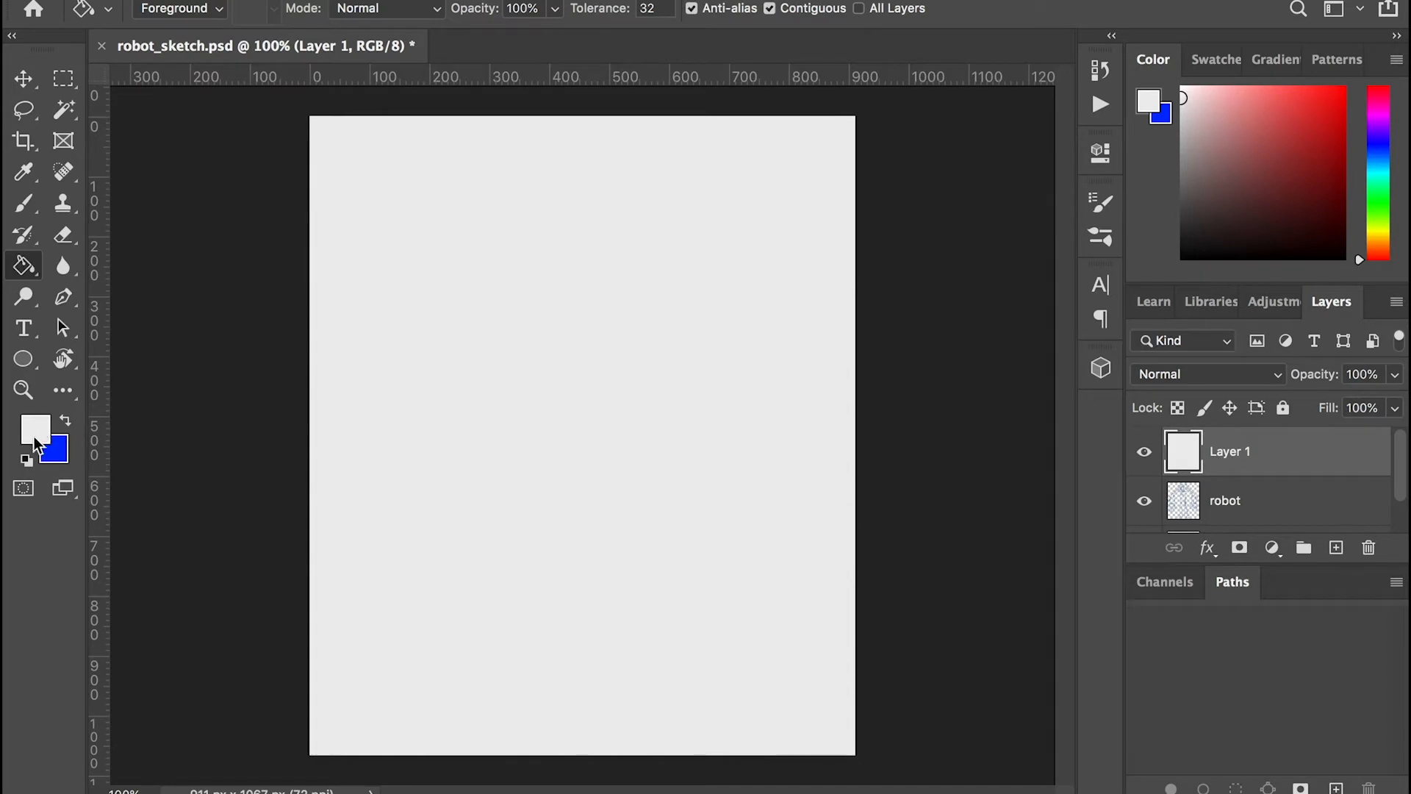
pyautogui.click(66, 418)
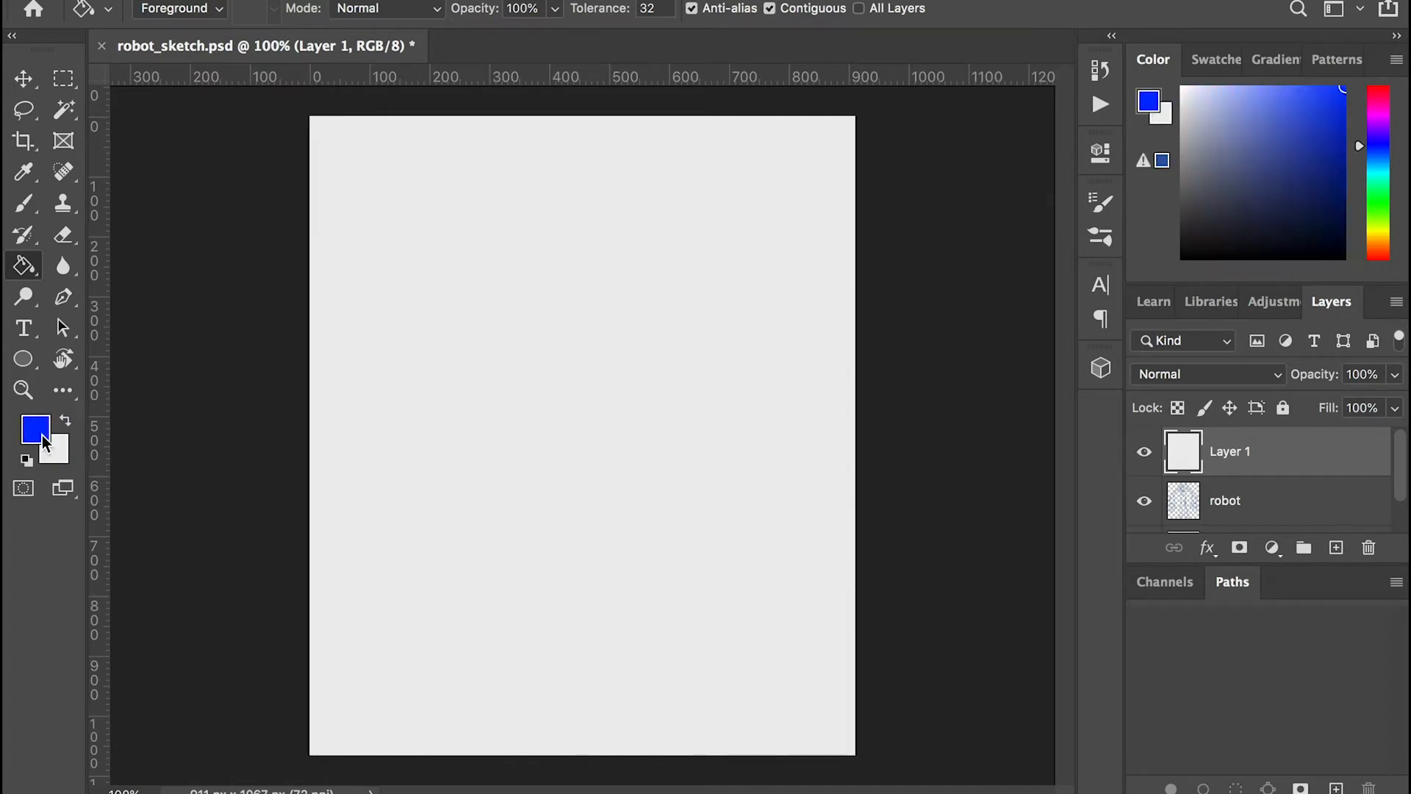
pyautogui.click(487, 273)
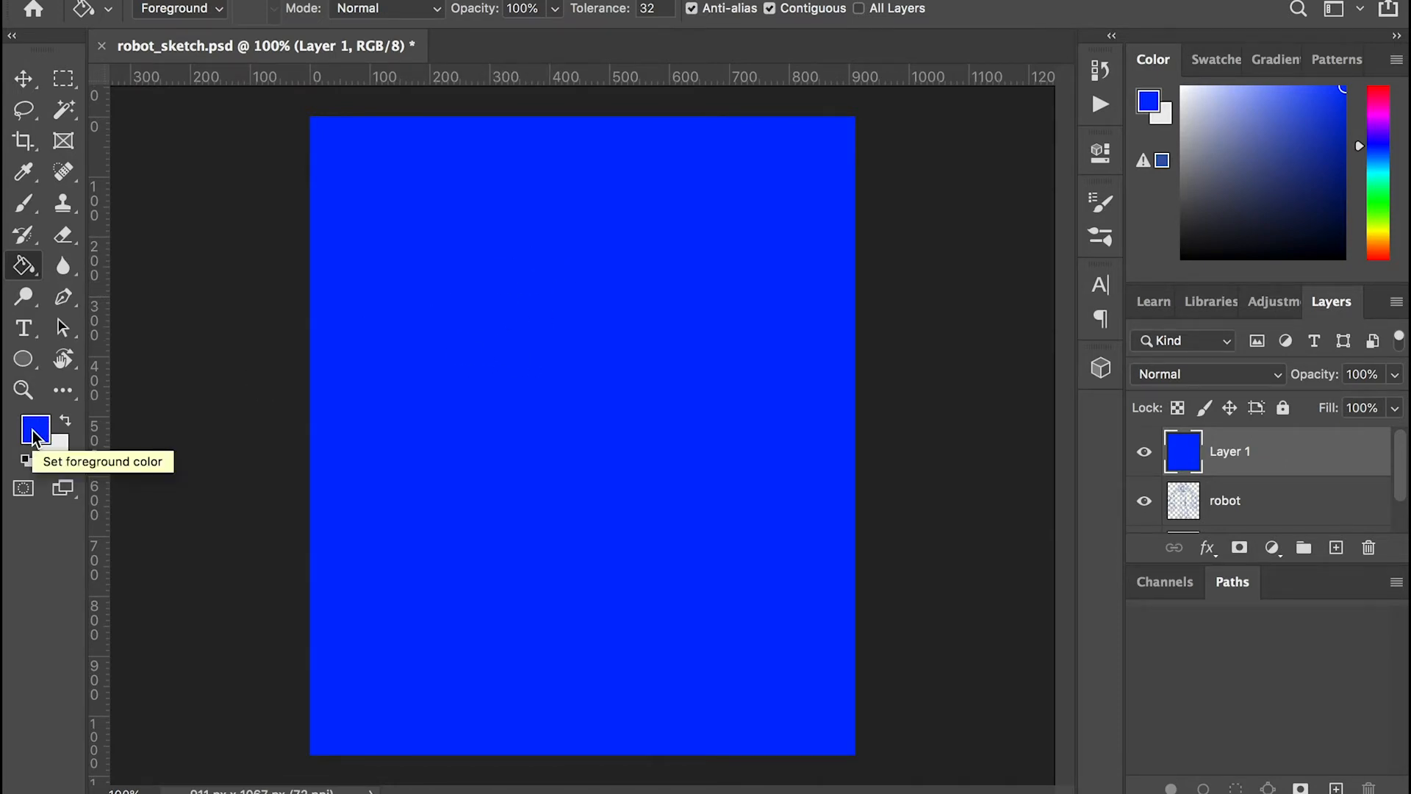
# Switch to Illustrator, activate the Rectangle tool and set the fill colour to red FC0606.
pyautogui.press('super+Tab')
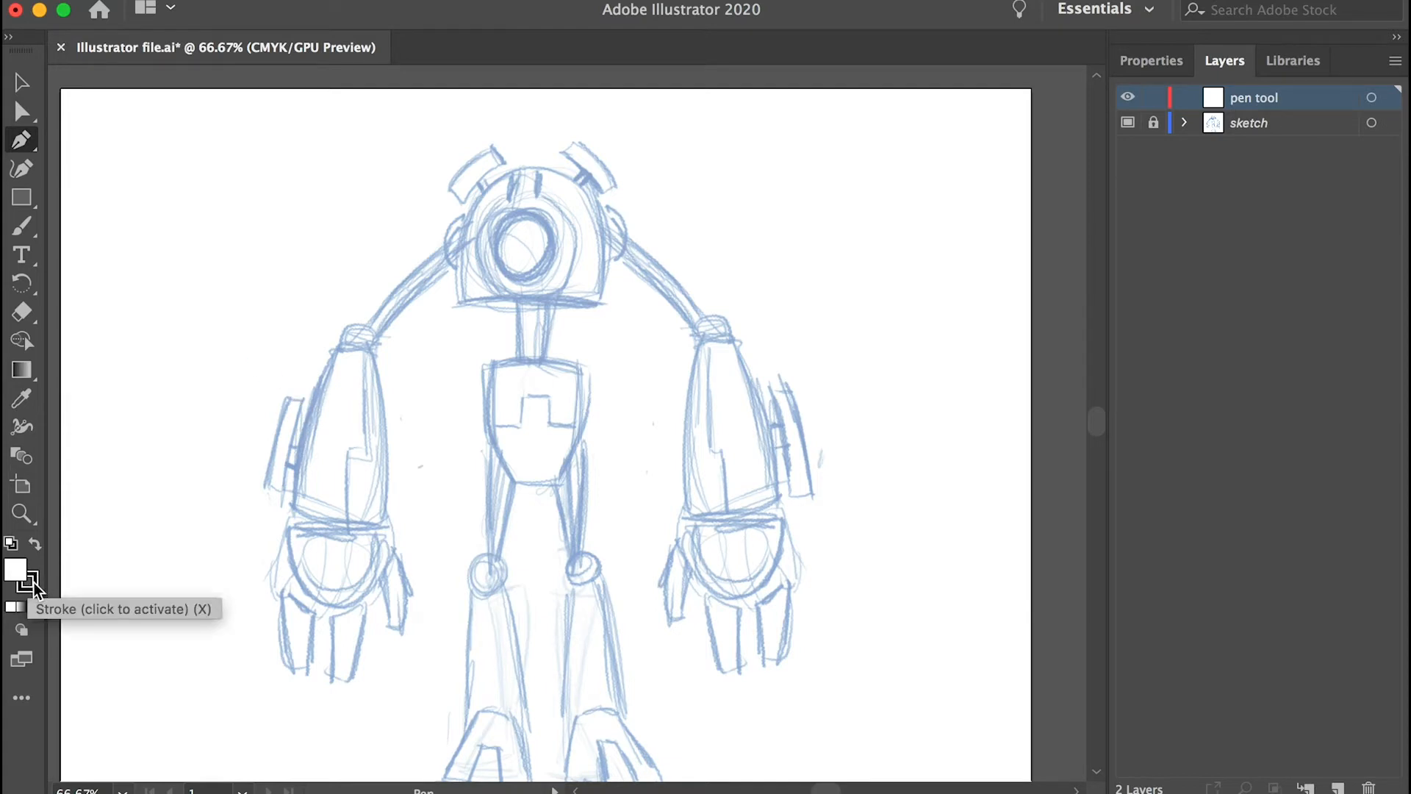
pyautogui.click(21, 197)
pyautogui.scroll(1, 49, 235)
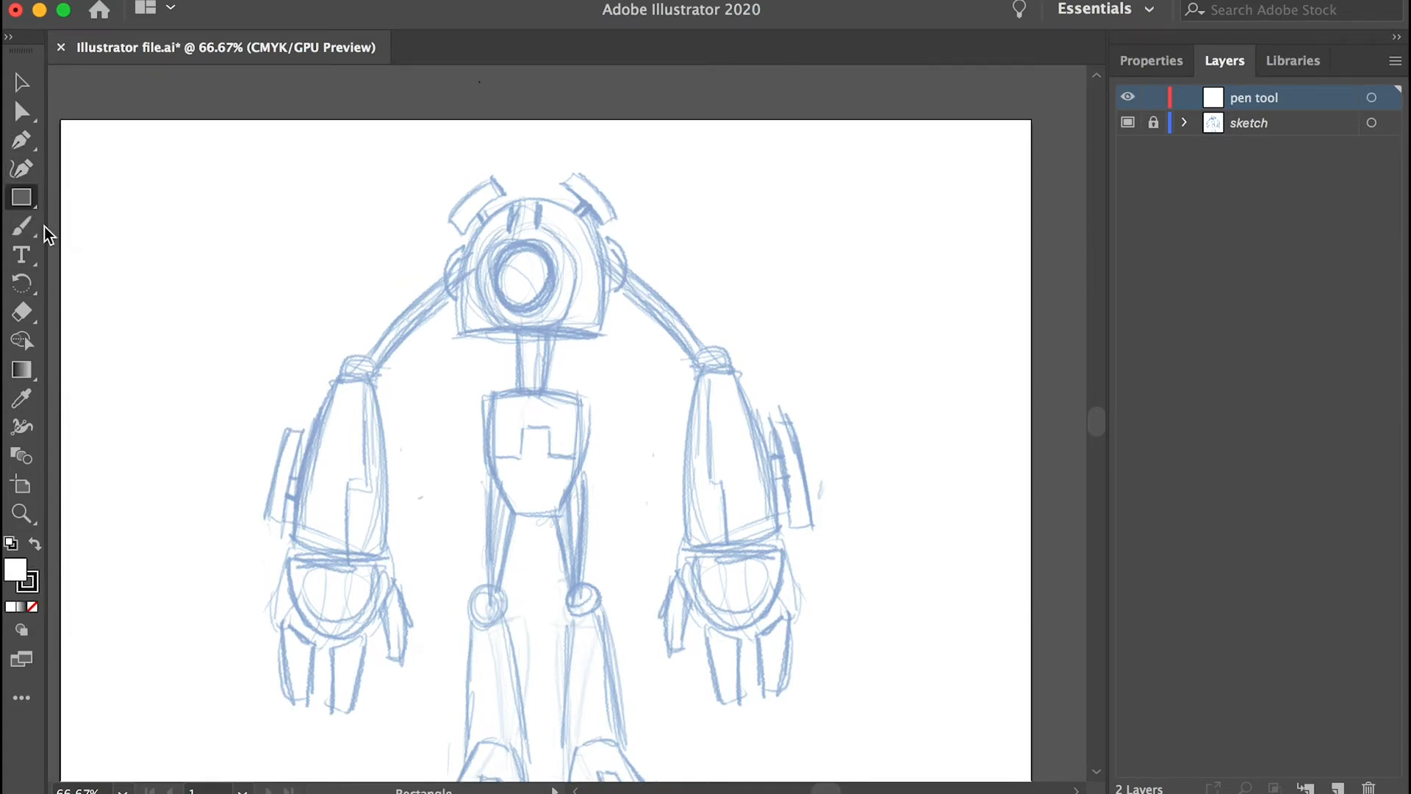
pyautogui.doubleClick(25, 579)
pyautogui.click(686, 247)
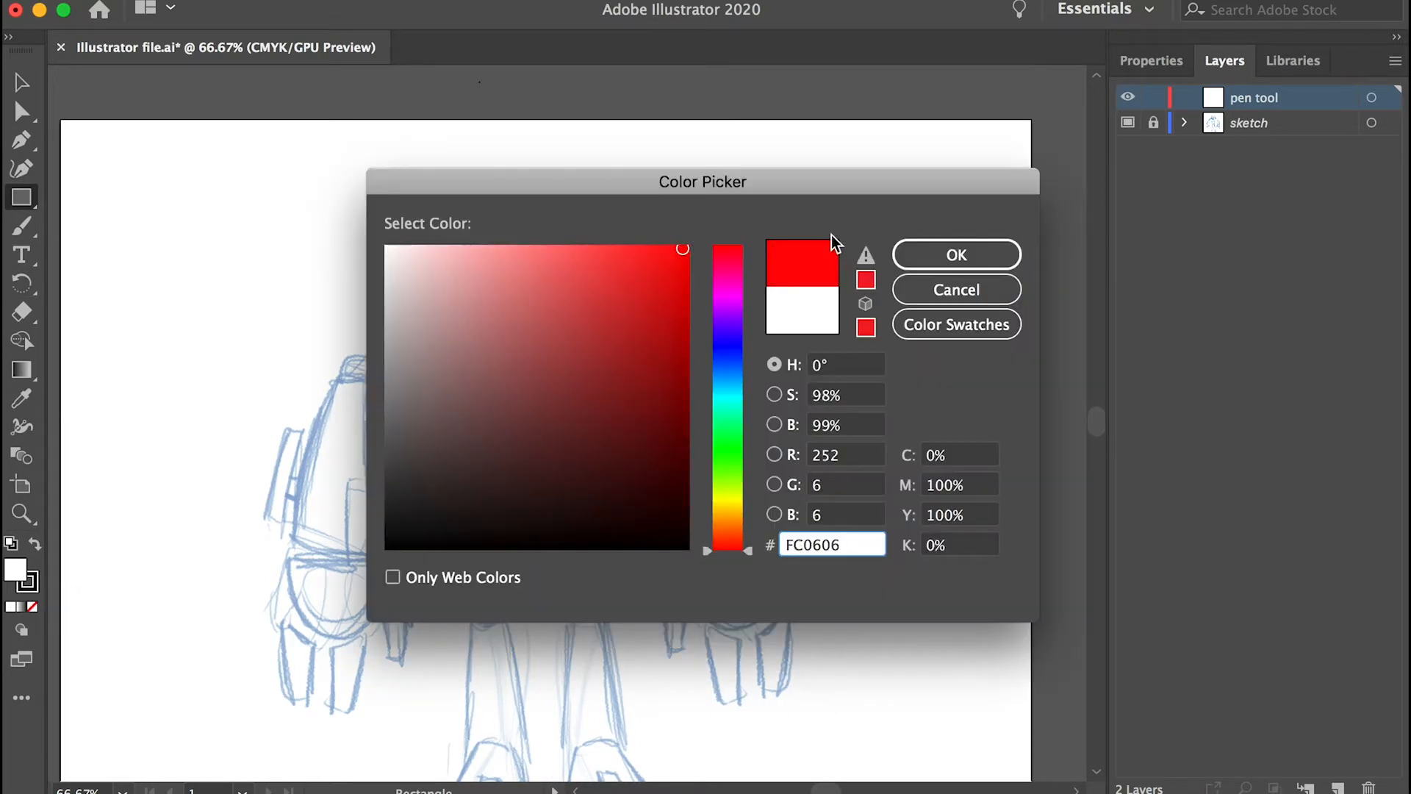
pyautogui.click(952, 254)
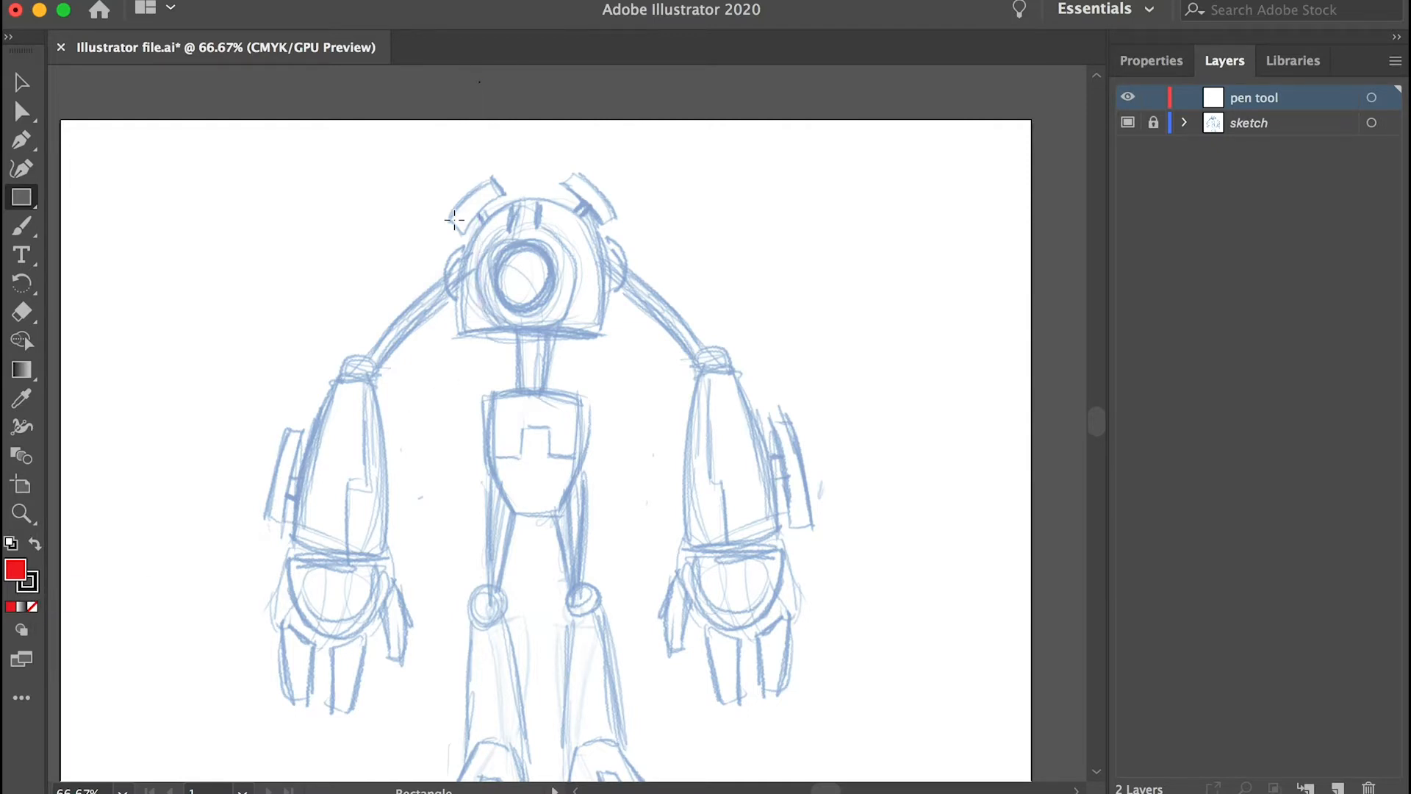
# Draw a red rectangle with a black stroke over the robot's head and deselect it.
pyautogui.moveTo(454, 219); pyautogui.dragTo(578, 309)
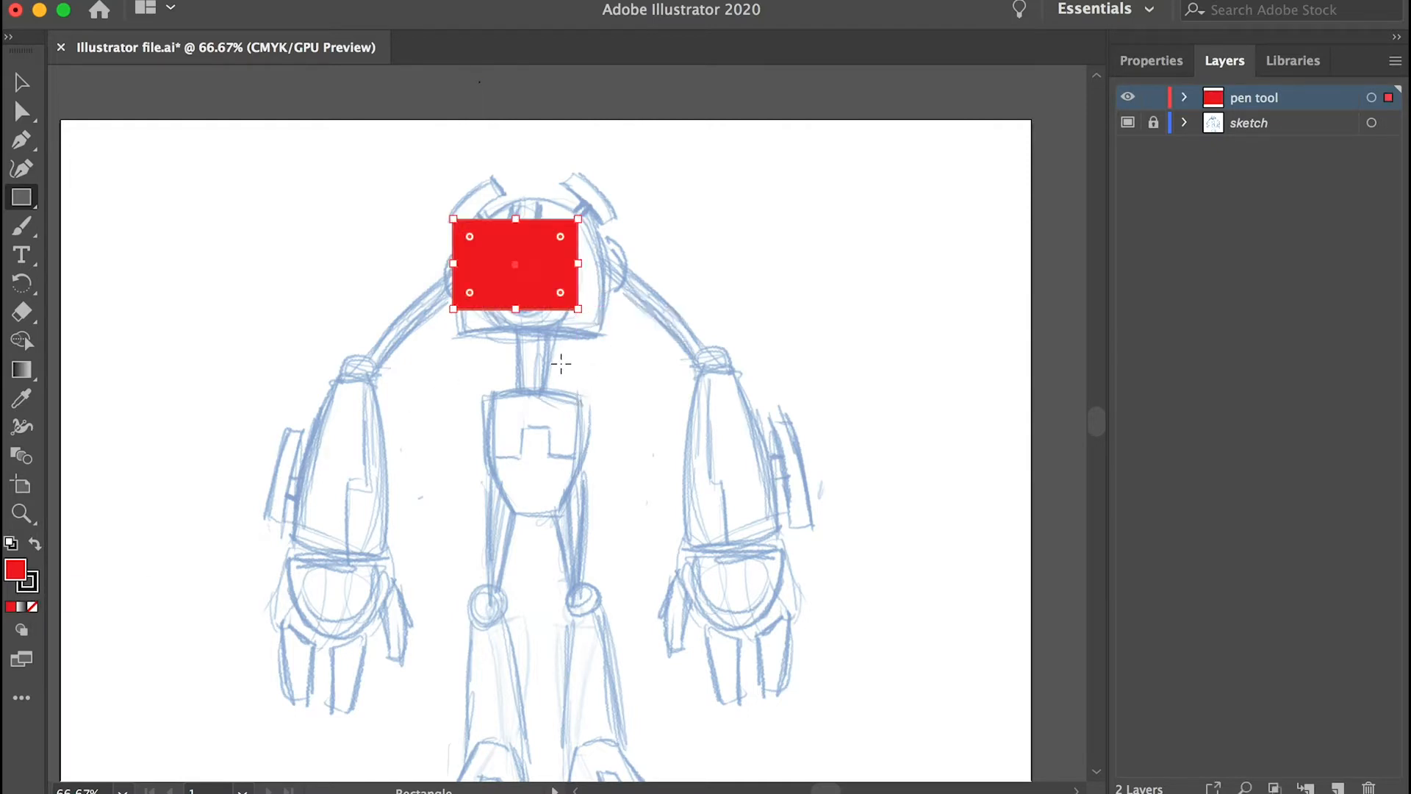
pyautogui.scroll(5, 561, 363)
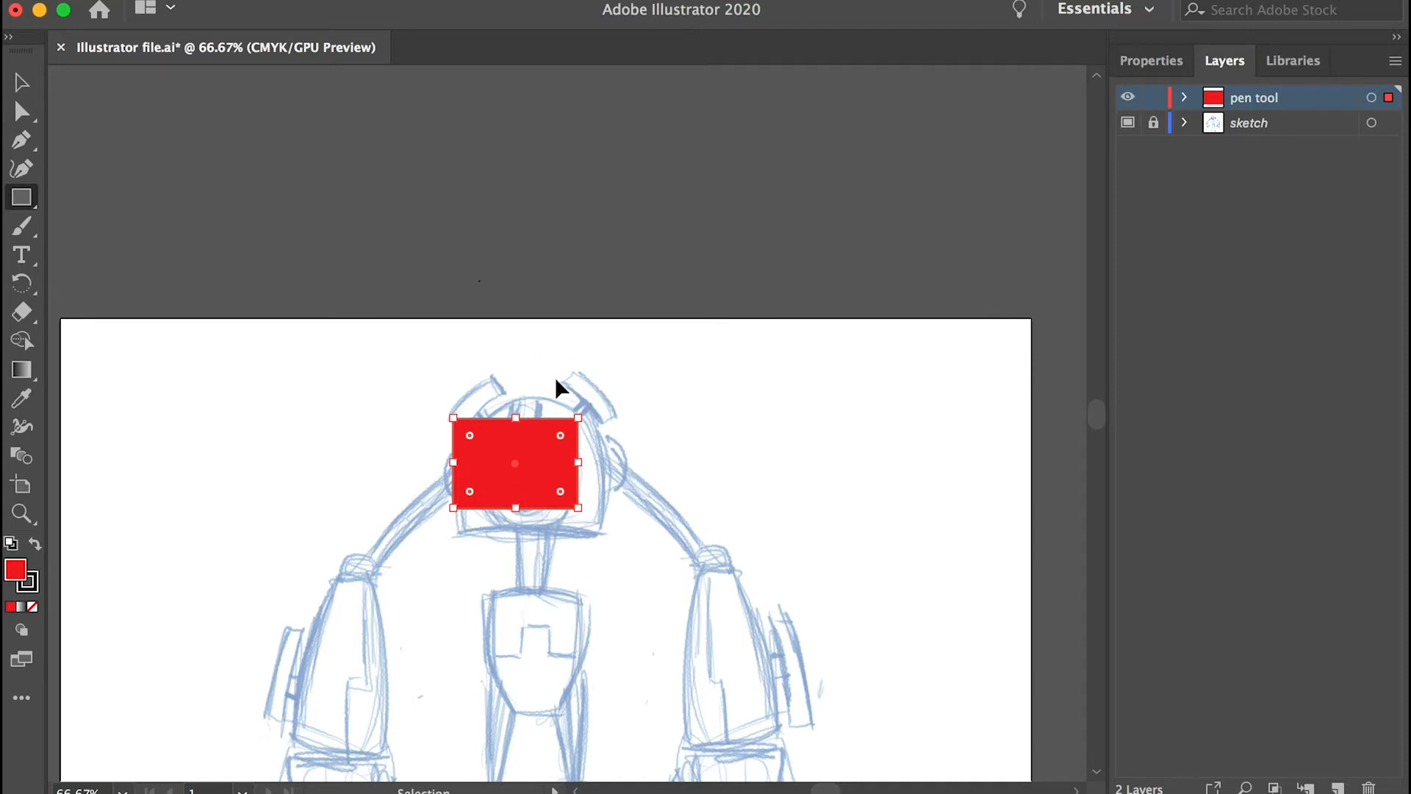
pyautogui.press('super+plus')
pyautogui.press('super+plus')
pyautogui.press('super+plus')
pyautogui.press('super+plus')
pyautogui.press('v')
pyautogui.click(77, 540)
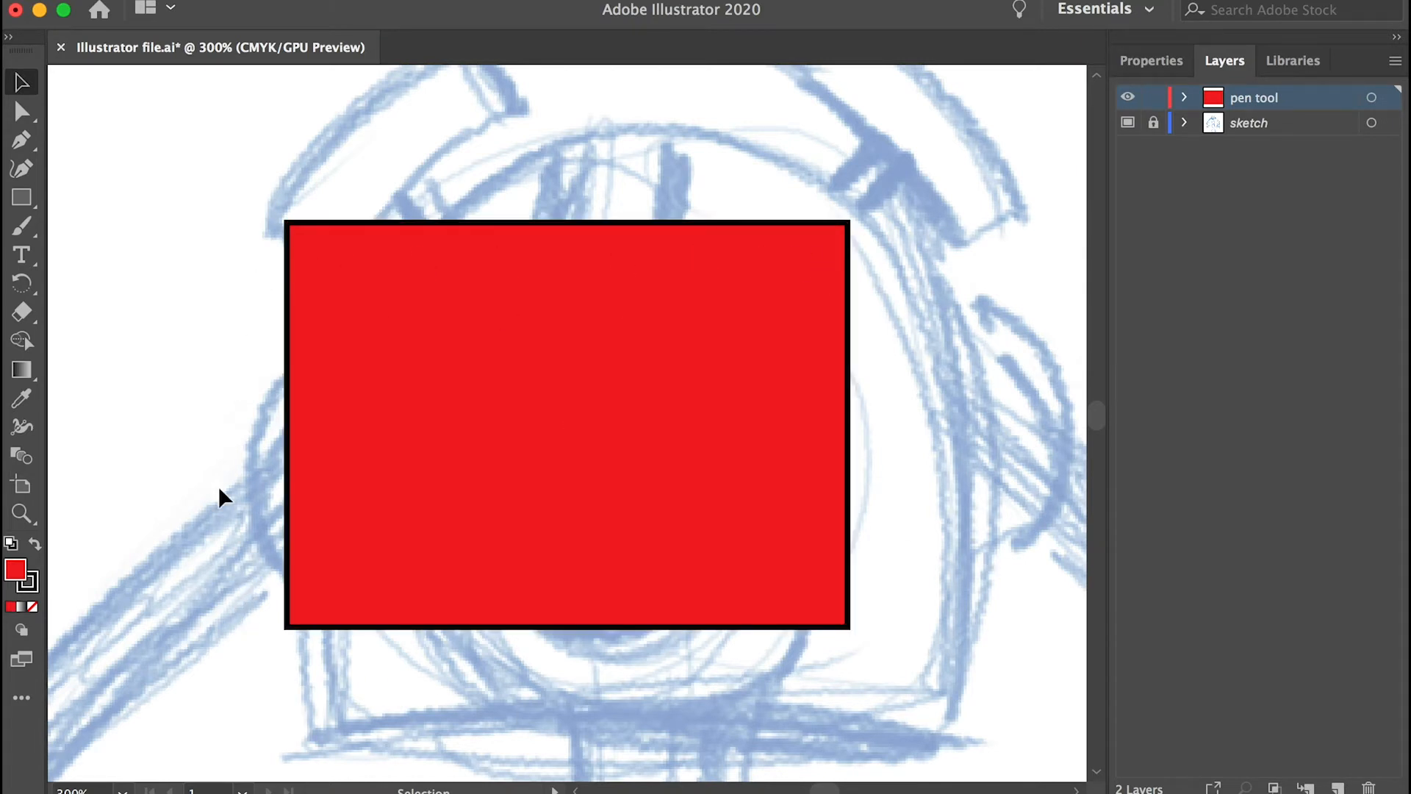
# Set the stroke to None, draw a small red rectangle above the upper-left corner of the large one and deselect it.
pyautogui.click(27, 585)
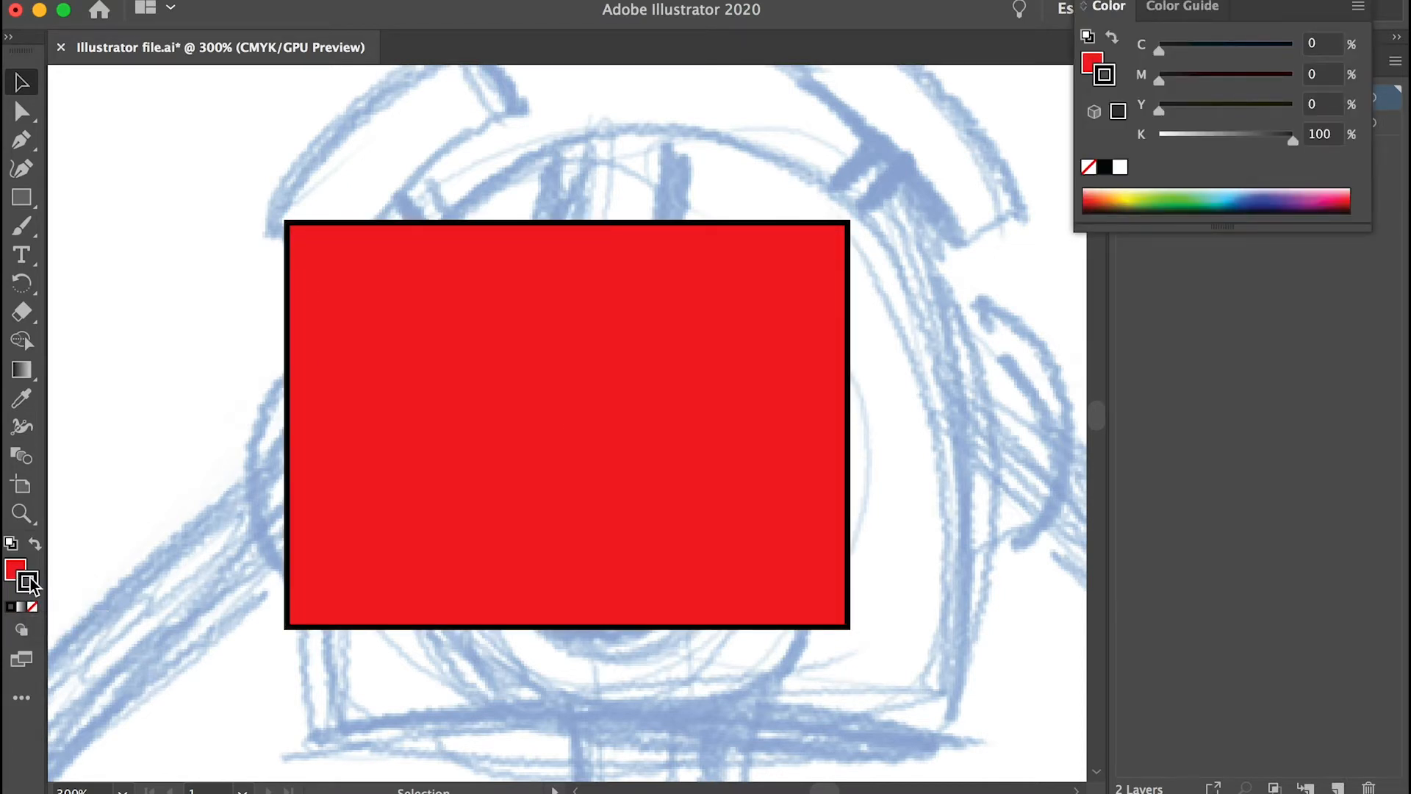
pyautogui.click(33, 607)
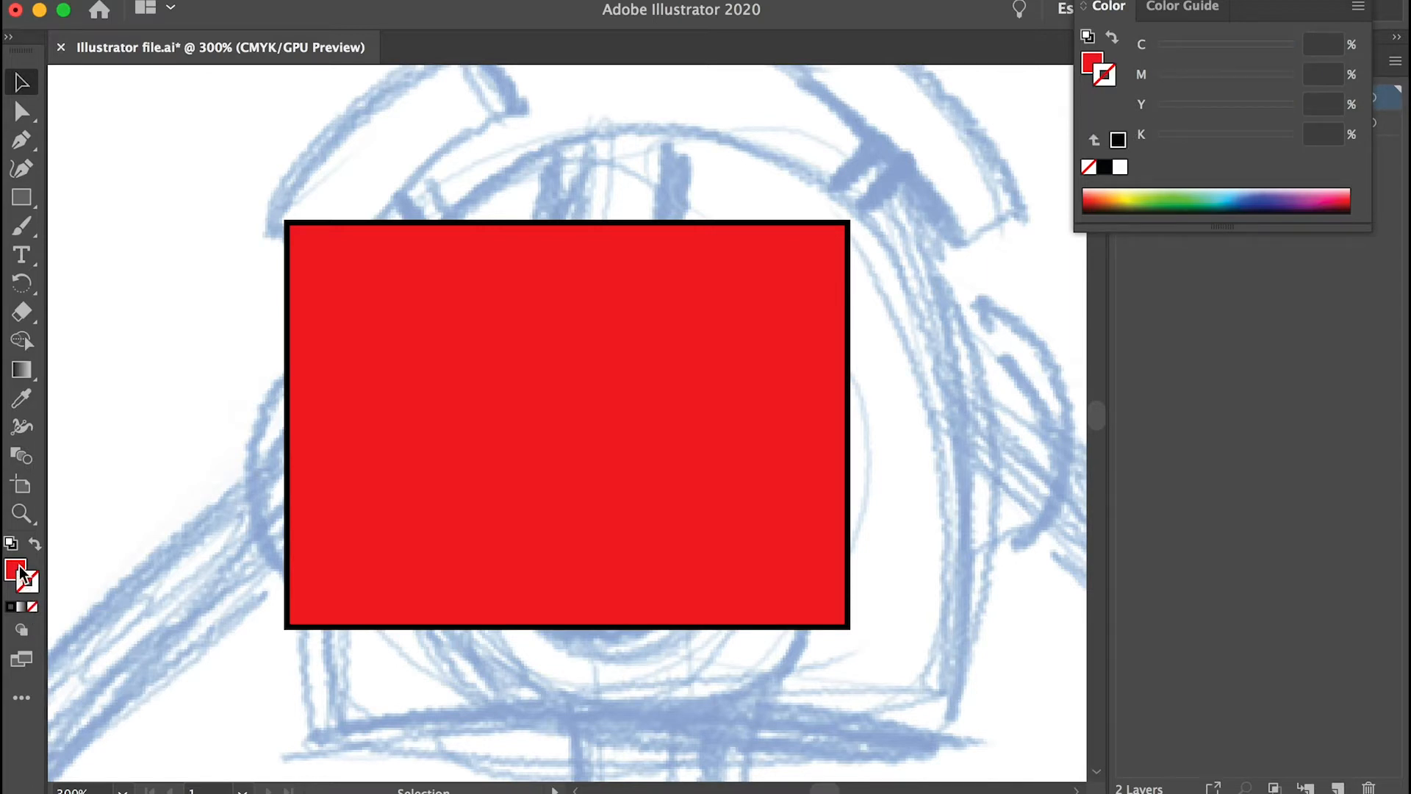
pyautogui.click(22, 197)
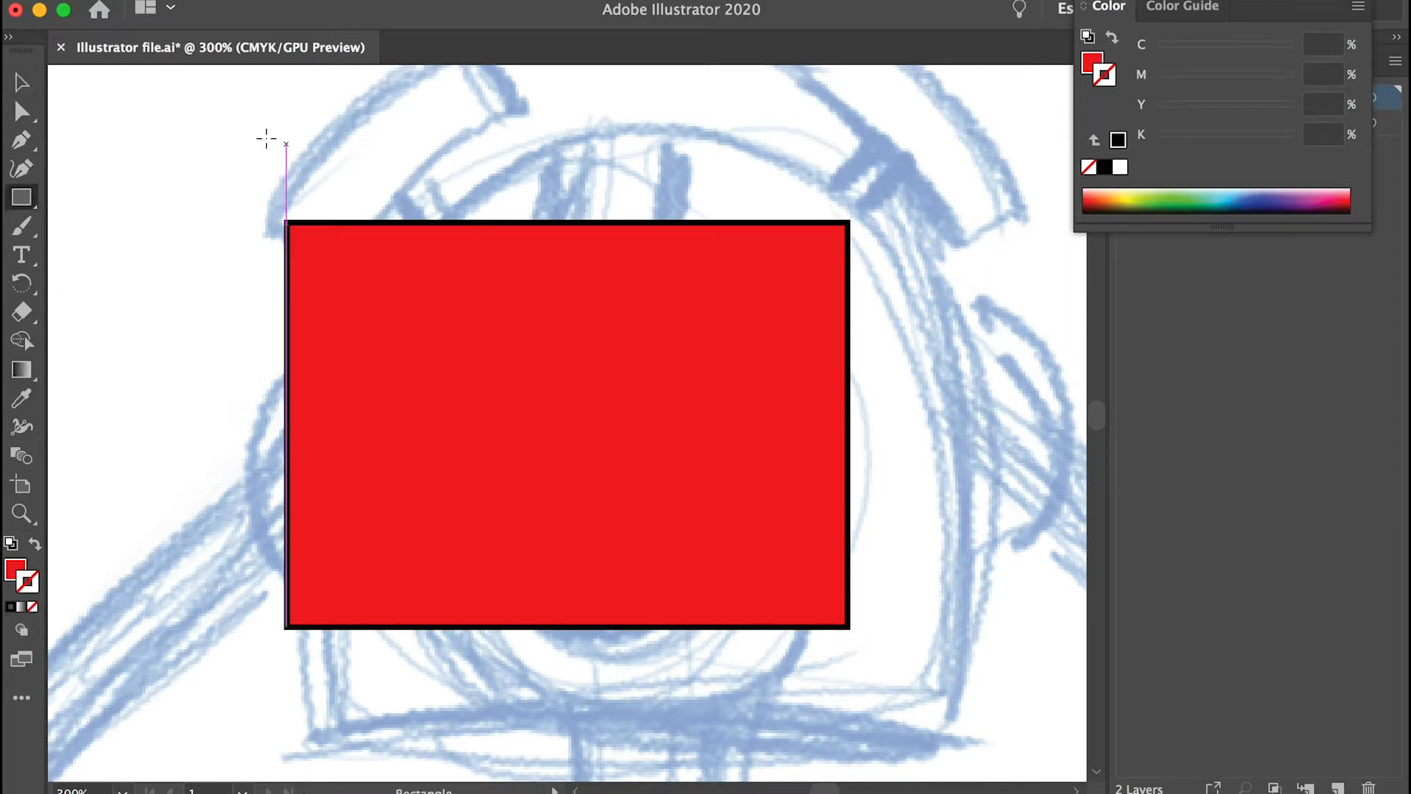
pyautogui.moveTo(237, 119); pyautogui.dragTo(432, 184)
pyautogui.press('v')
pyautogui.click(218, 248)
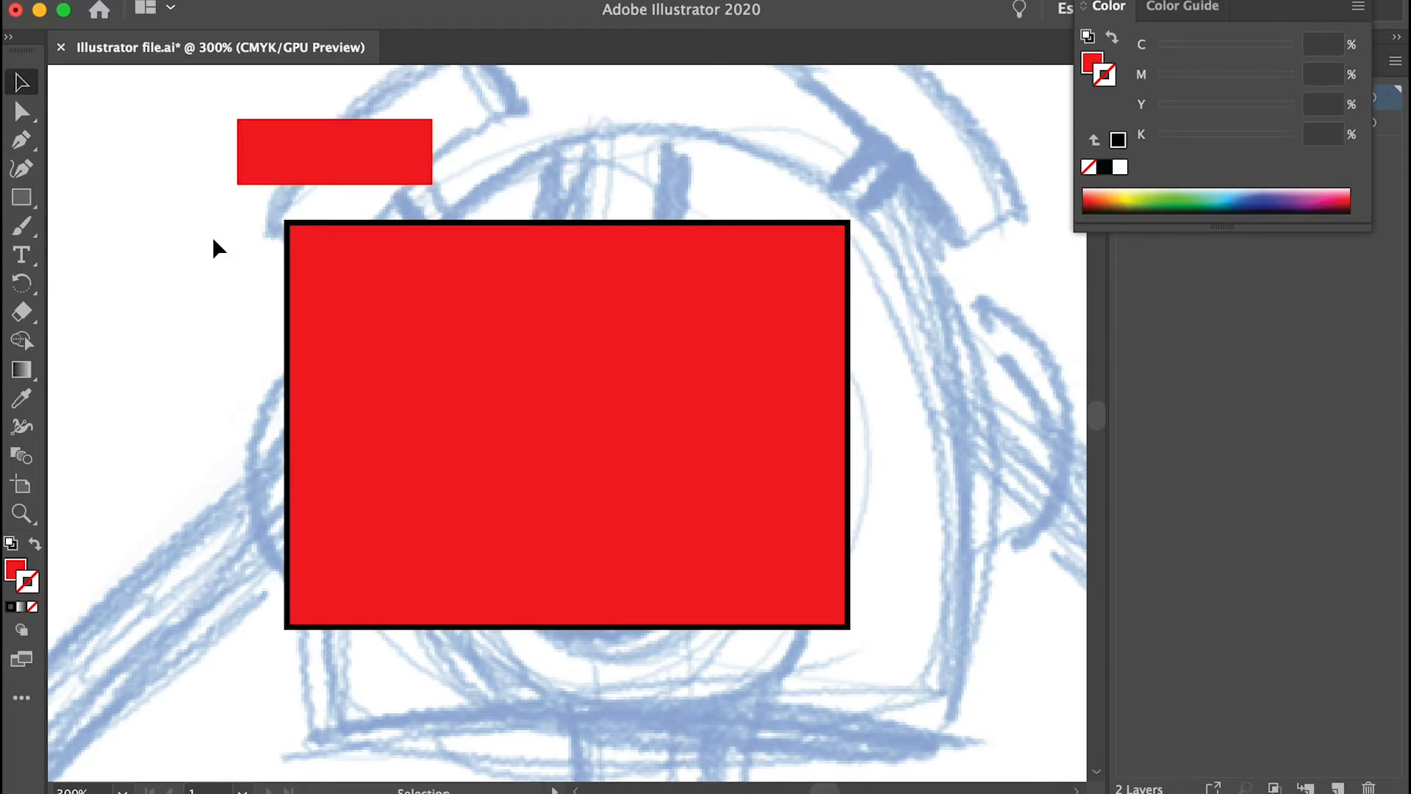
# Give the stroke a solid colour again and set it to blue 0000FF.
pyautogui.click(16, 567)
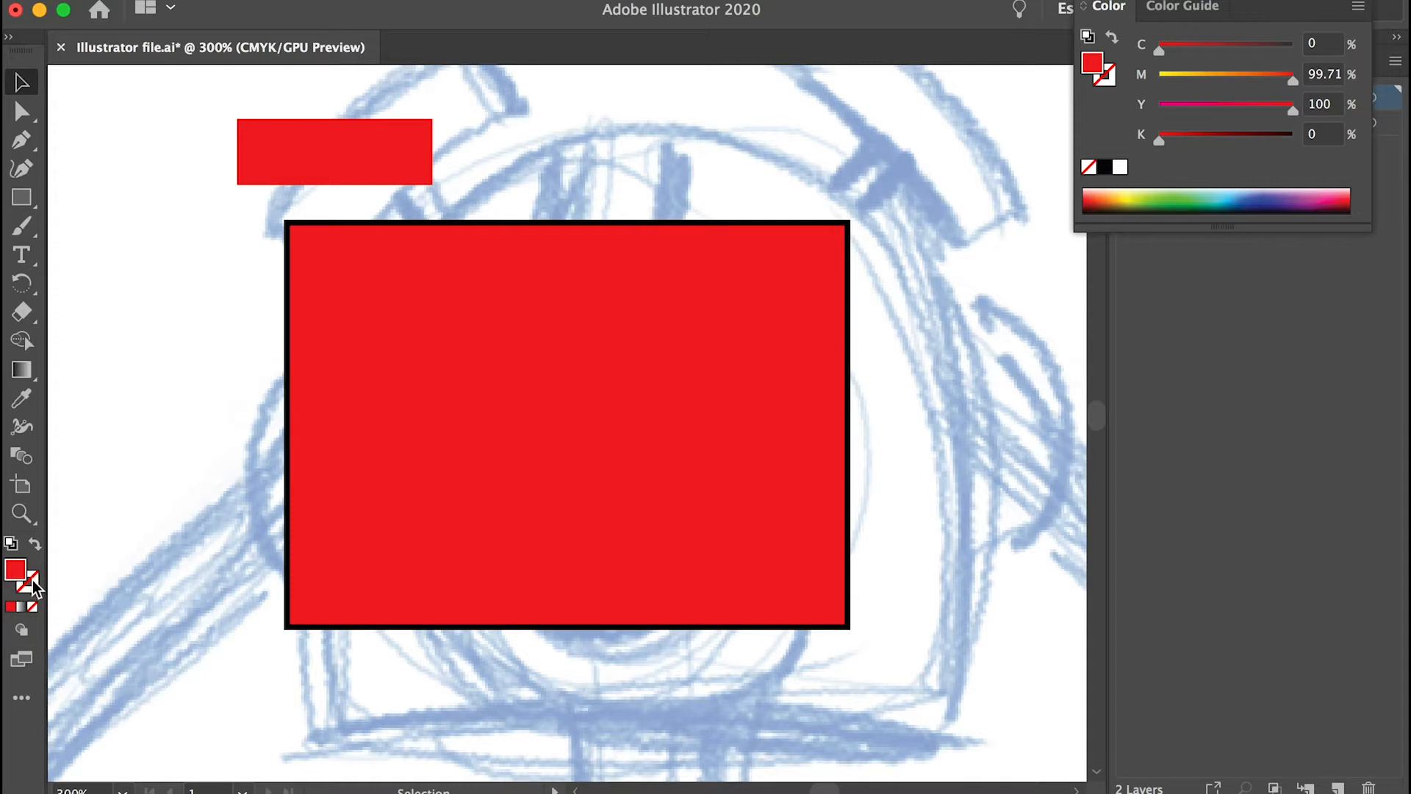
pyautogui.click(32, 581)
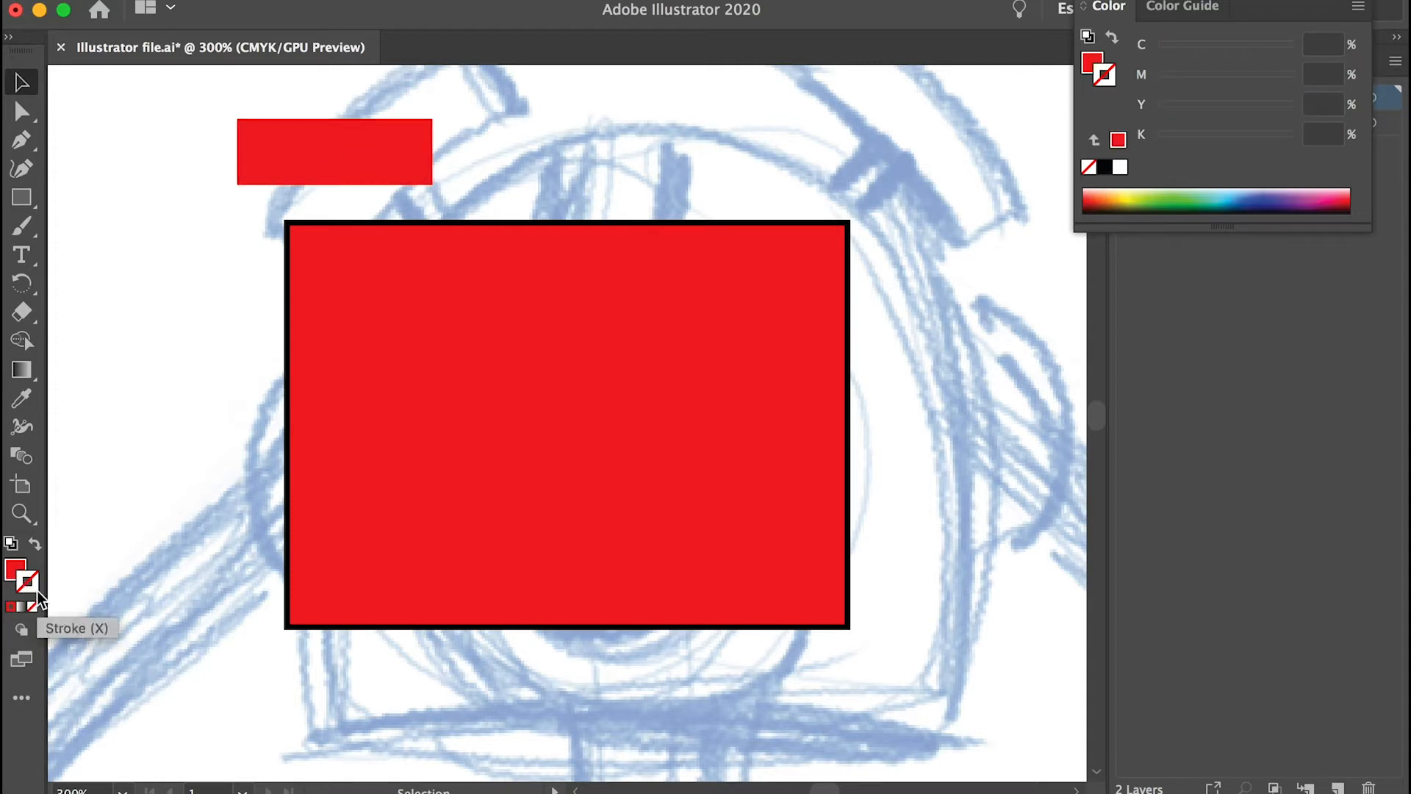
pyautogui.click(14, 606)
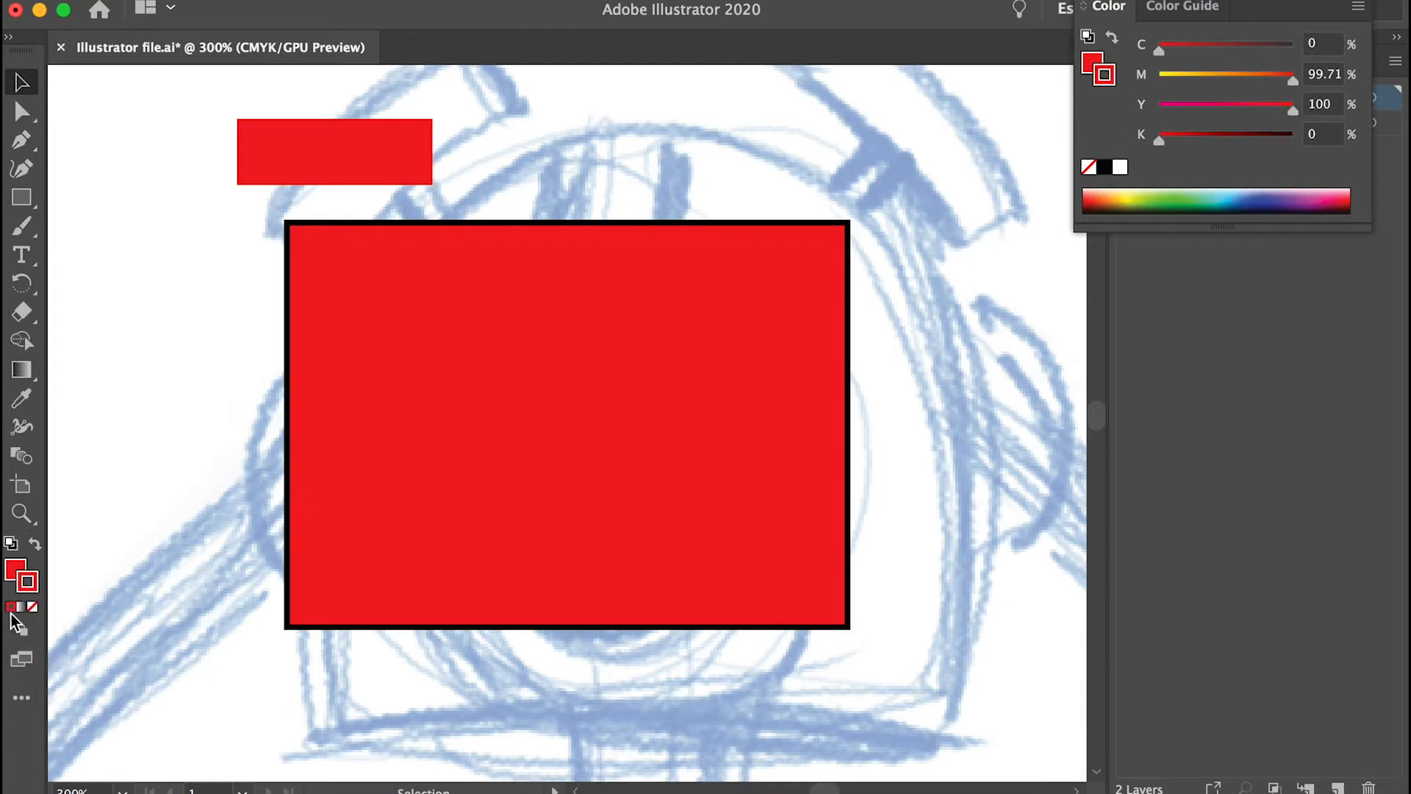
pyautogui.doubleClick(28, 588)
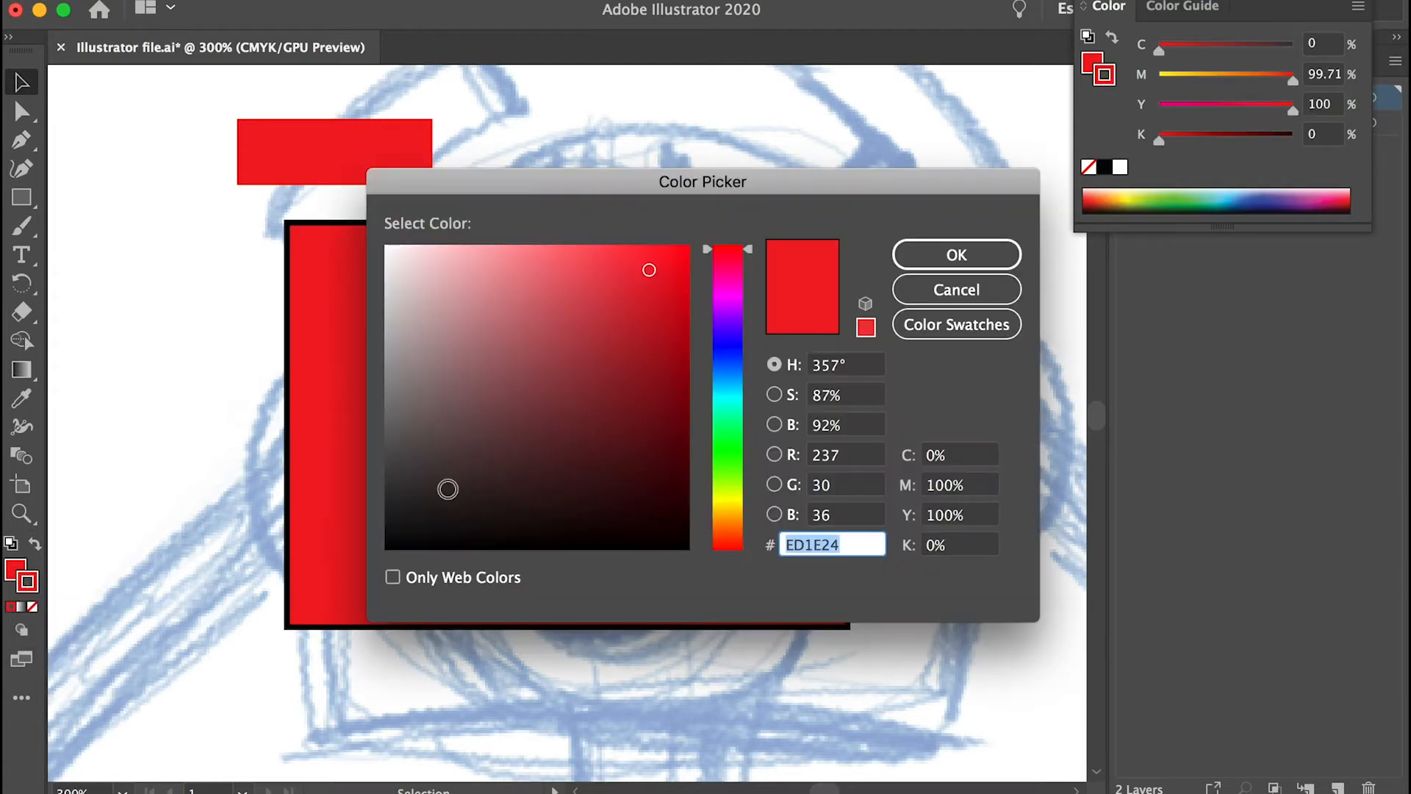
pyautogui.click(727, 340)
pyautogui.moveTo(727, 344); pyautogui.dragTo(728, 347)
pyautogui.moveTo(637, 284); pyautogui.dragTo(686, 246)
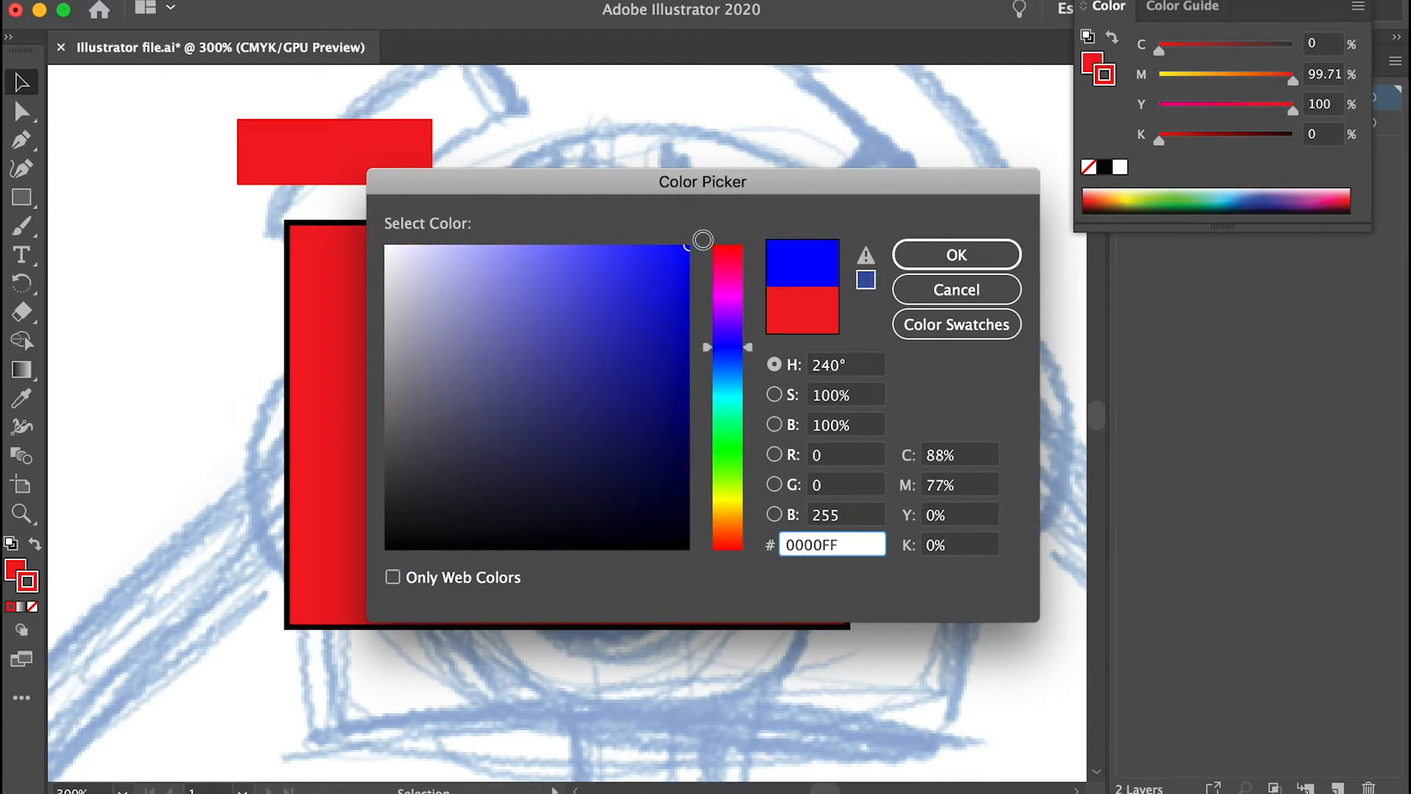
pyautogui.click(981, 250)
# Draw a small red rectangle with the blue stroke above the middle of the large rectangle and deselect it.
pyautogui.press('m')
pyautogui.moveTo(582, 104); pyautogui.dragTo(725, 160)
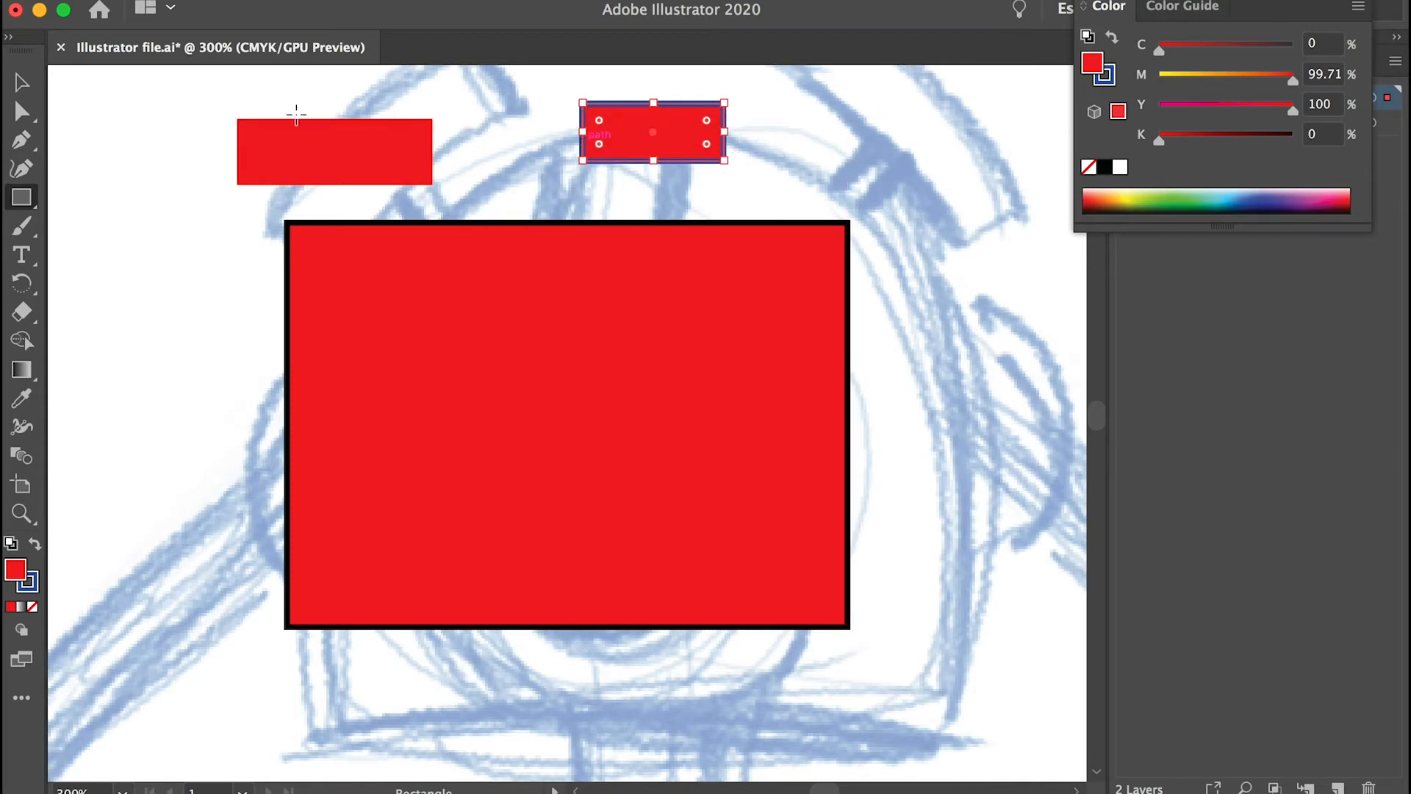
pyautogui.press('v')
pyautogui.click(711, 172)
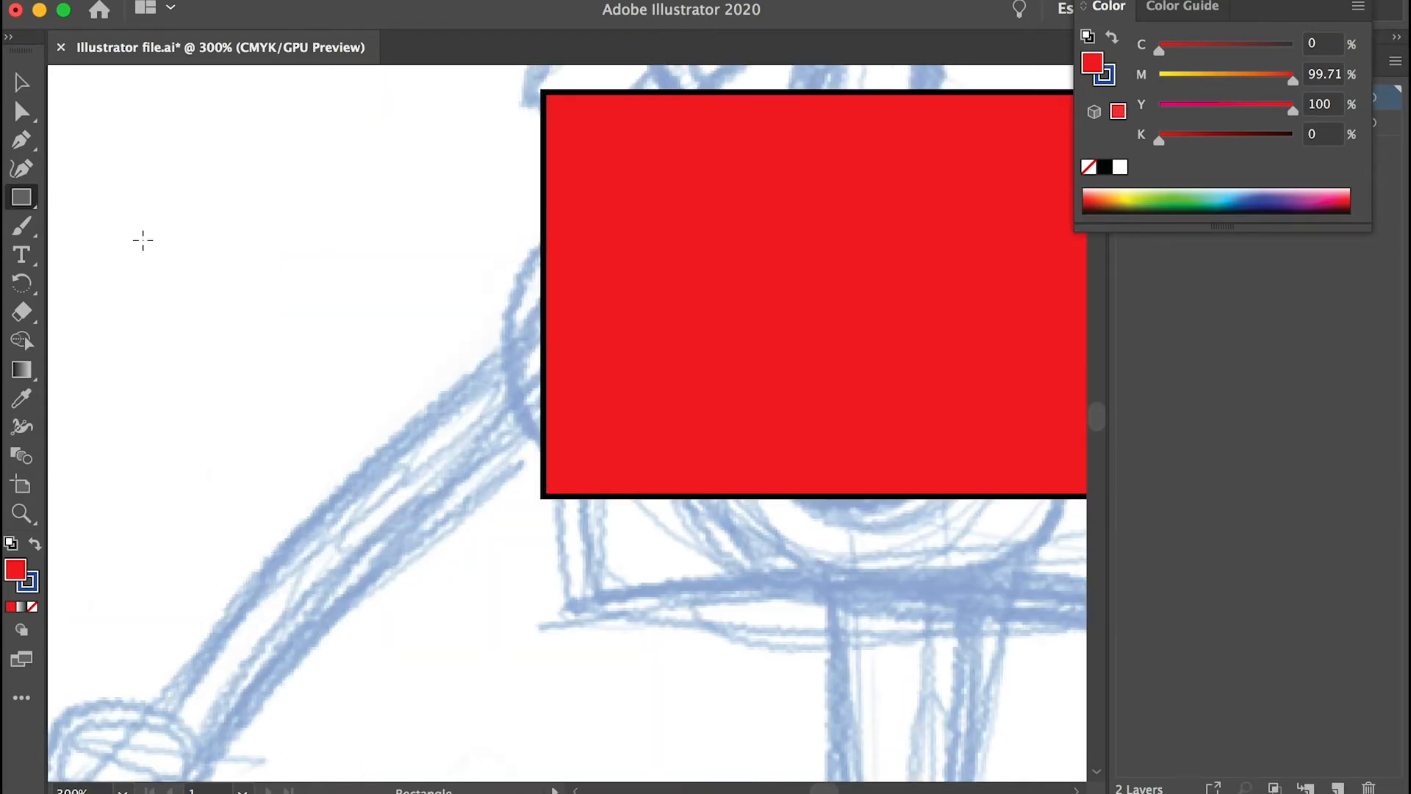
# Trace the outer edge and lower end of the upper arm left of the head with curved Pen tool segments.
pyautogui.click(22, 140)
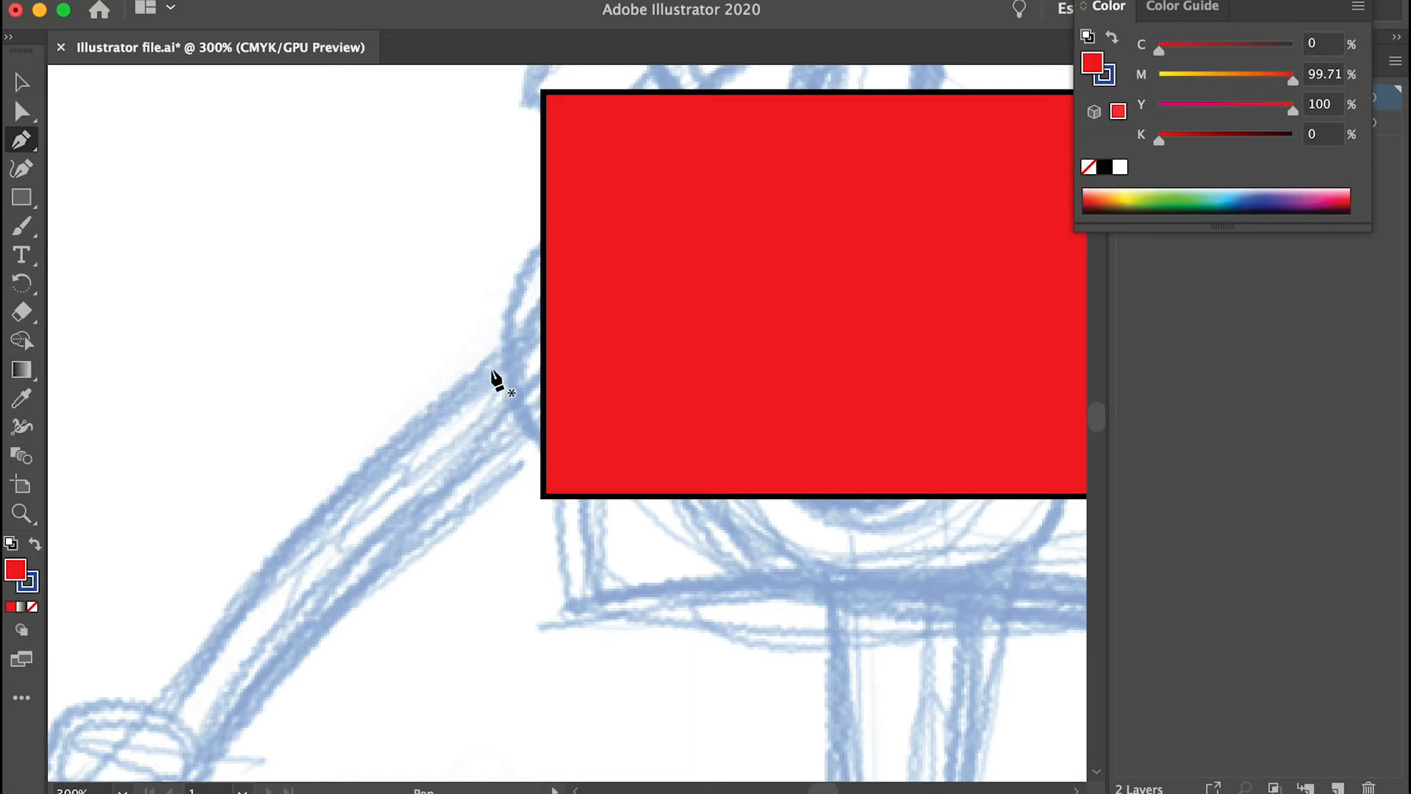
pyautogui.scroll(-5, 375, 482)
pyautogui.hscroll(-5, 374, 482)
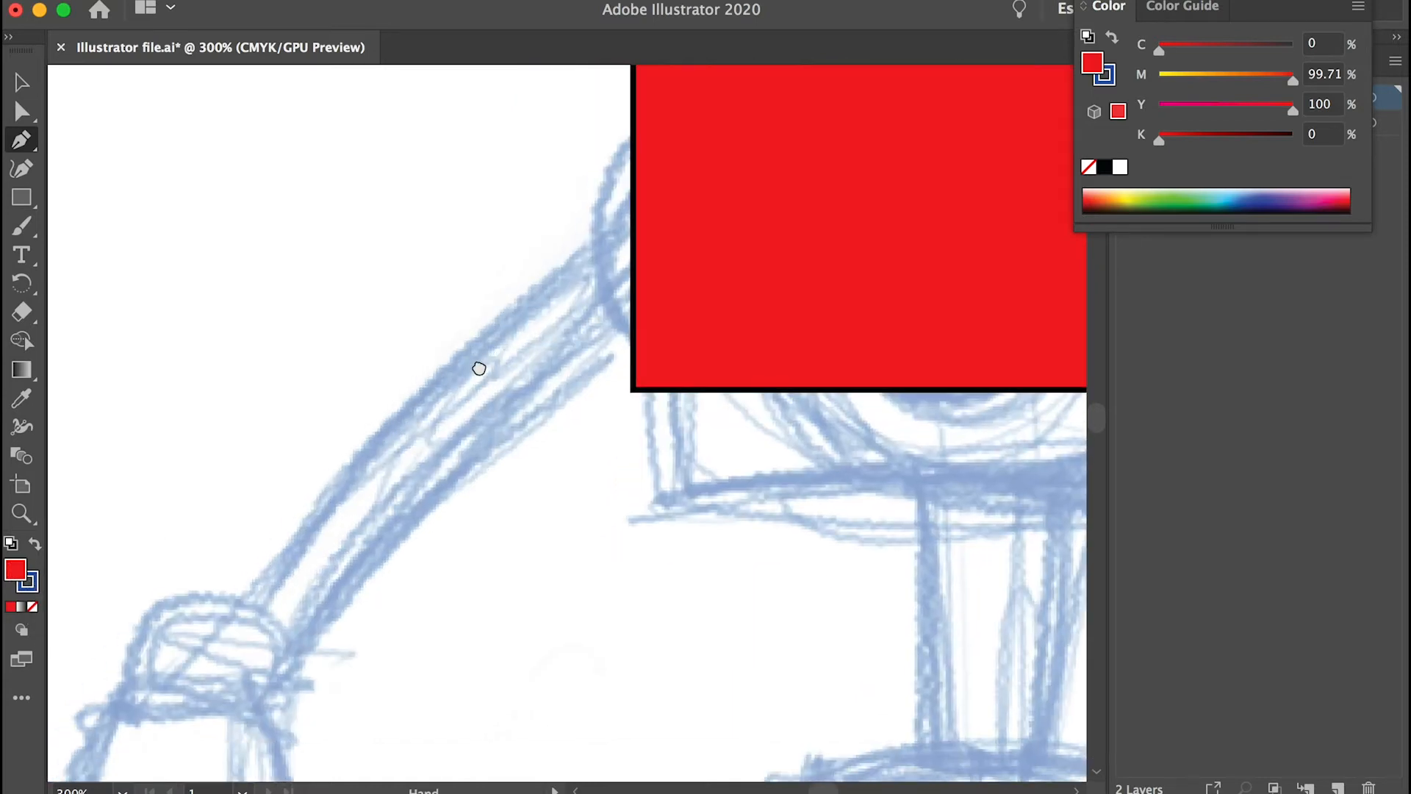
pyautogui.click(665, 196)
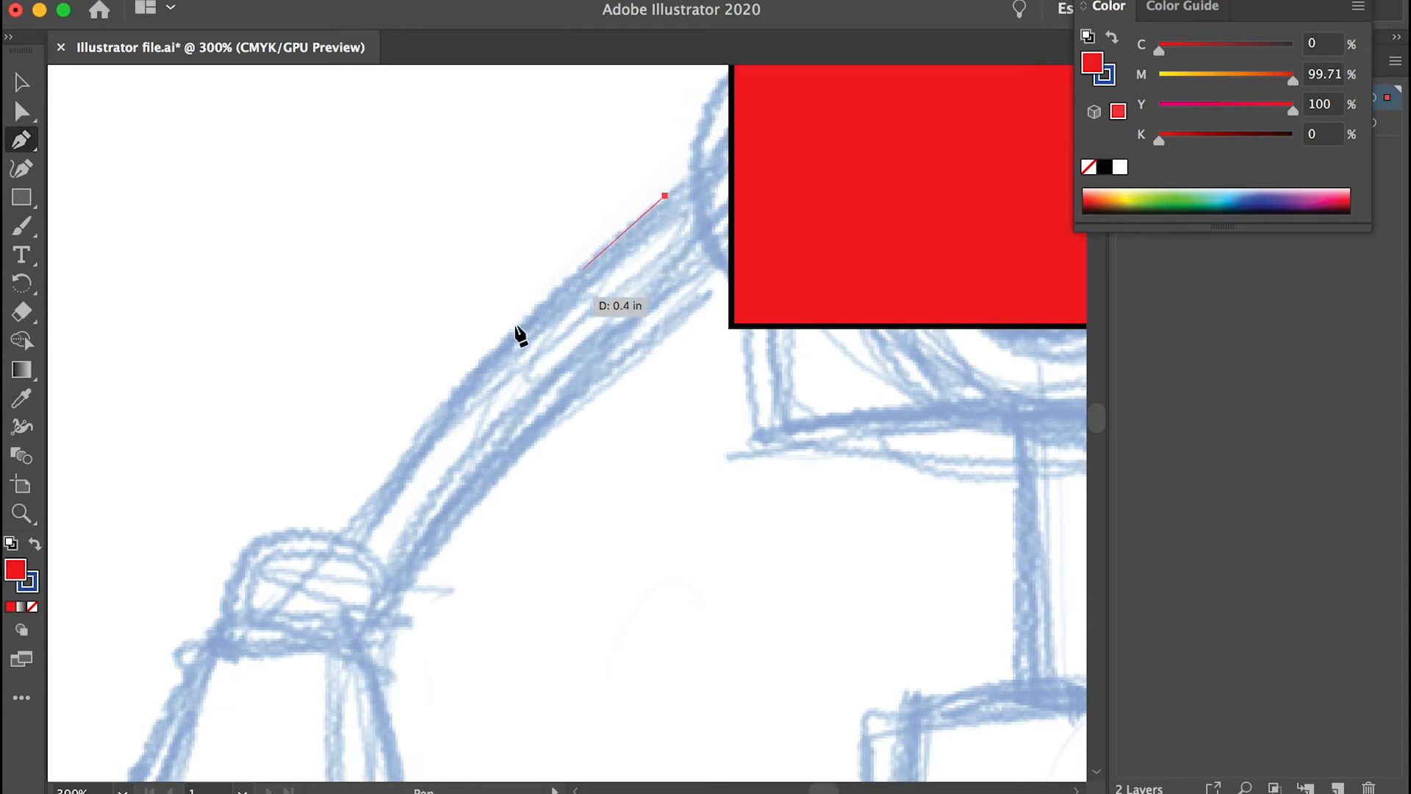
pyautogui.moveTo(349, 536); pyautogui.dragTo(285, 656)
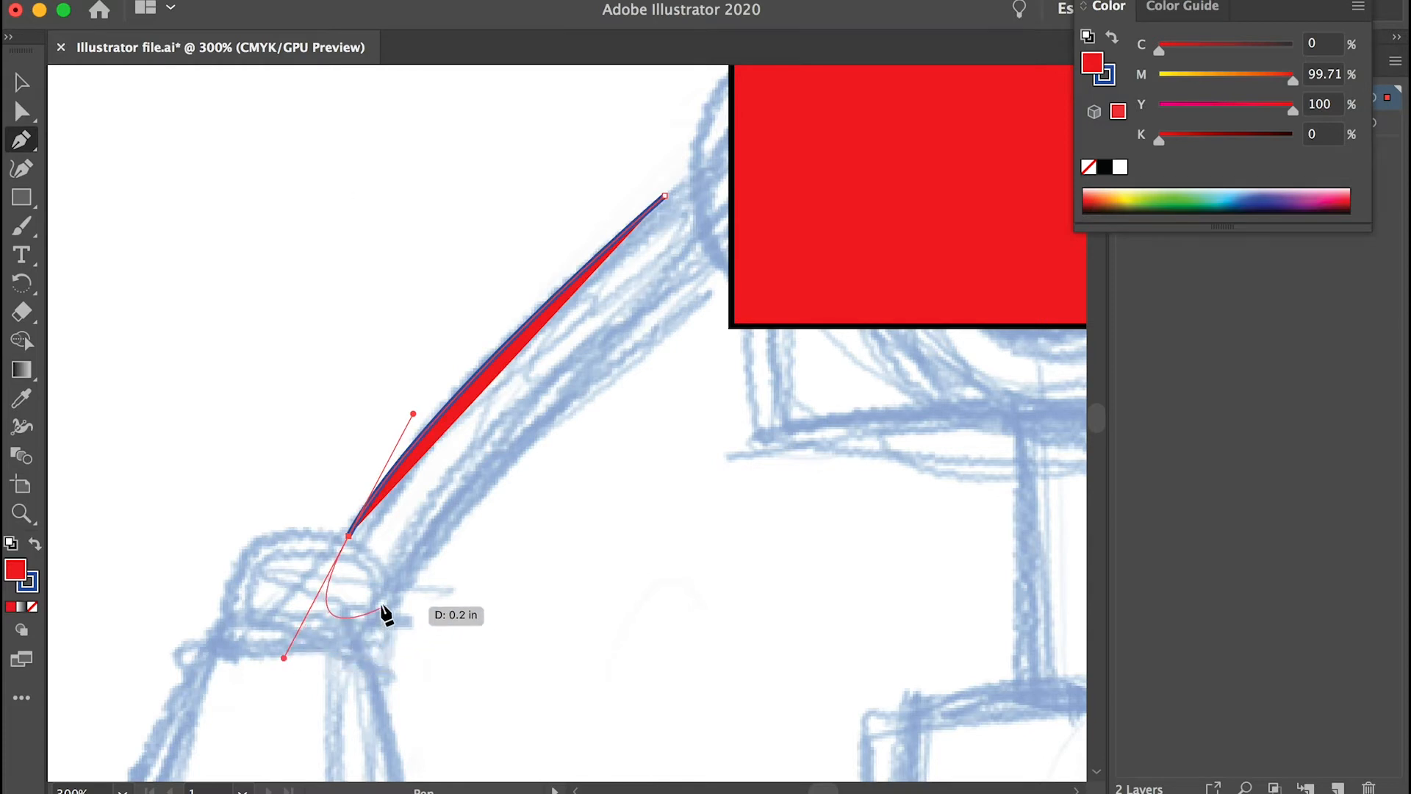
pyautogui.moveTo(286, 657); pyautogui.dragTo(322, 633)
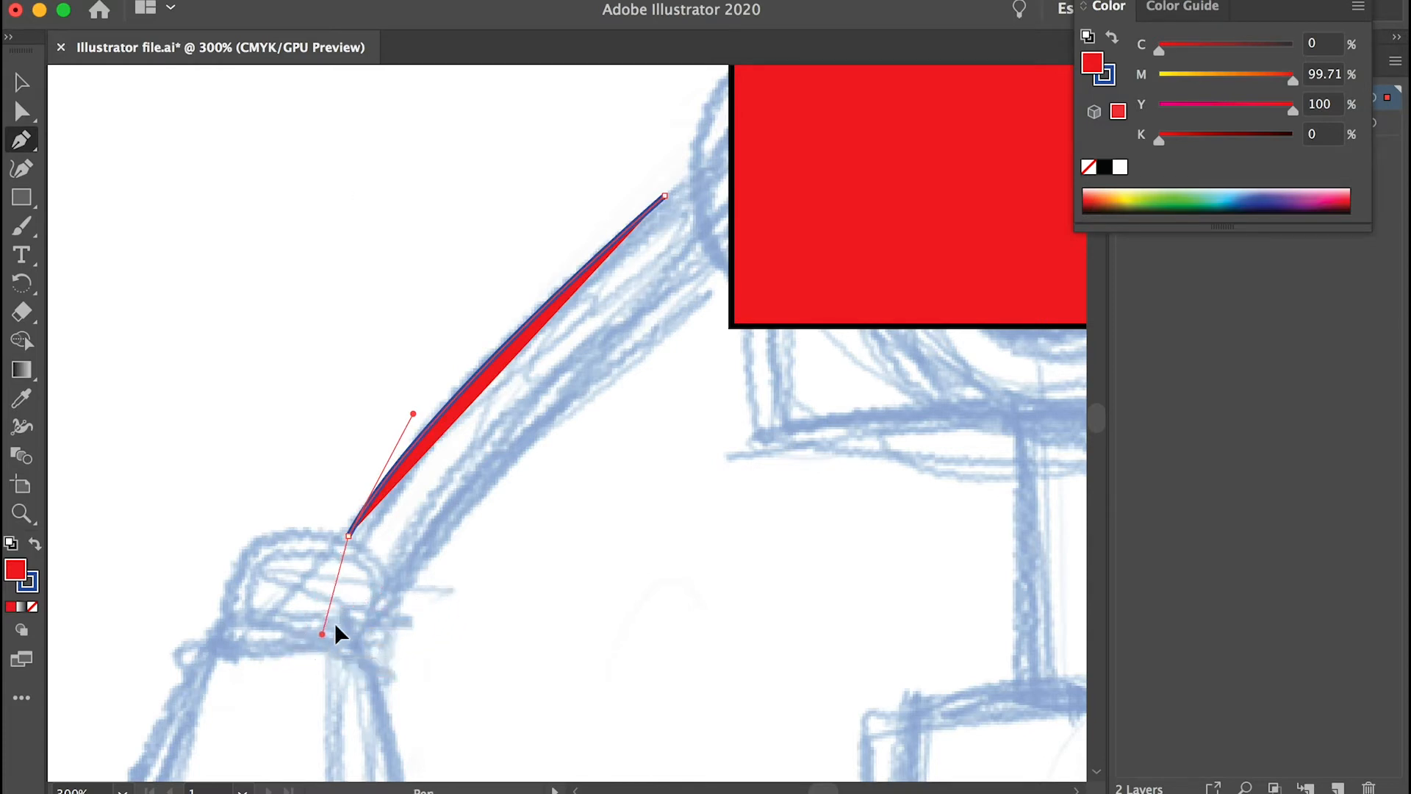
pyautogui.moveTo(394, 590); pyautogui.dragTo(394, 613)
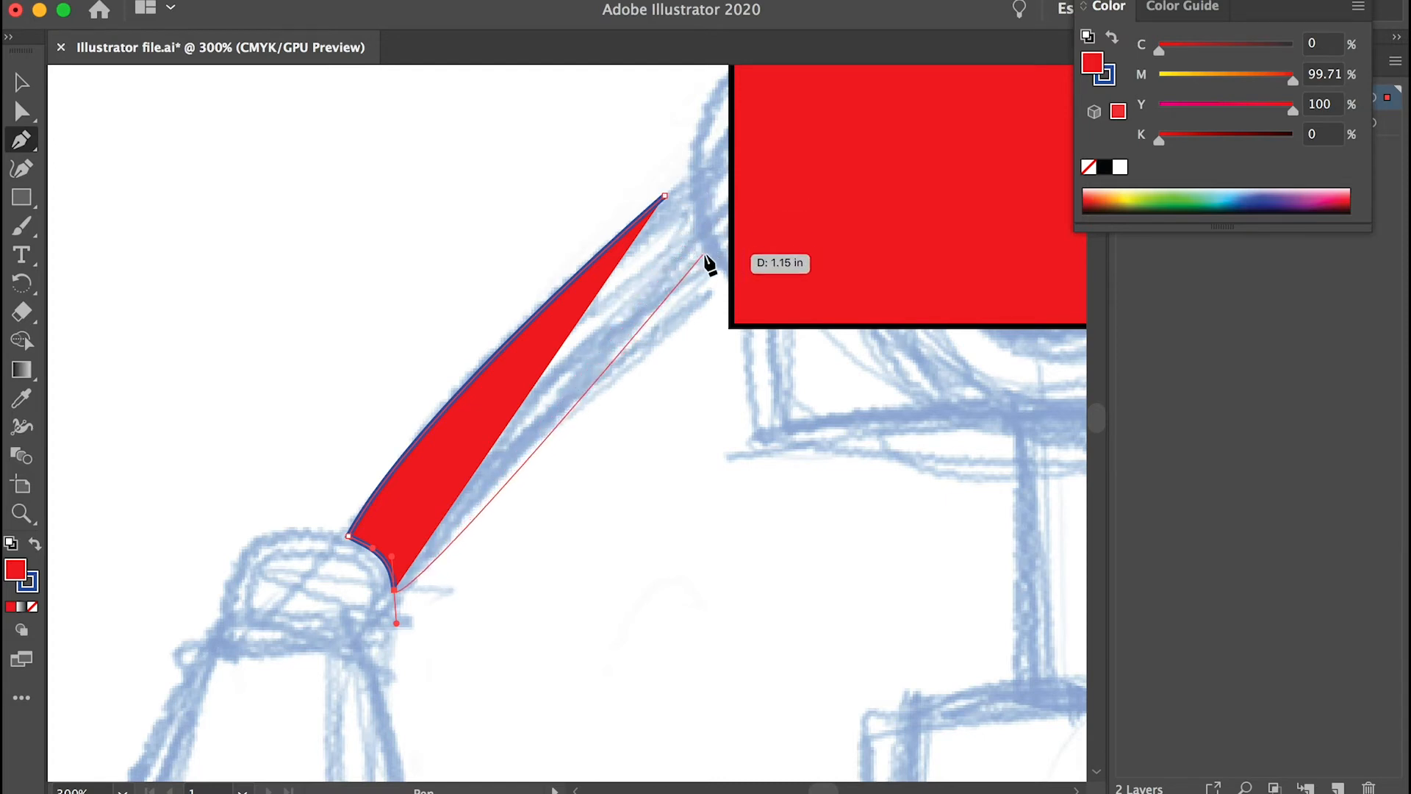
# Undo the Pen tool path drawn over the robot's upper arm.
pyautogui.press('cmd+z')
pyautogui.press('cmd+z')
pyautogui.press('cmd+z')
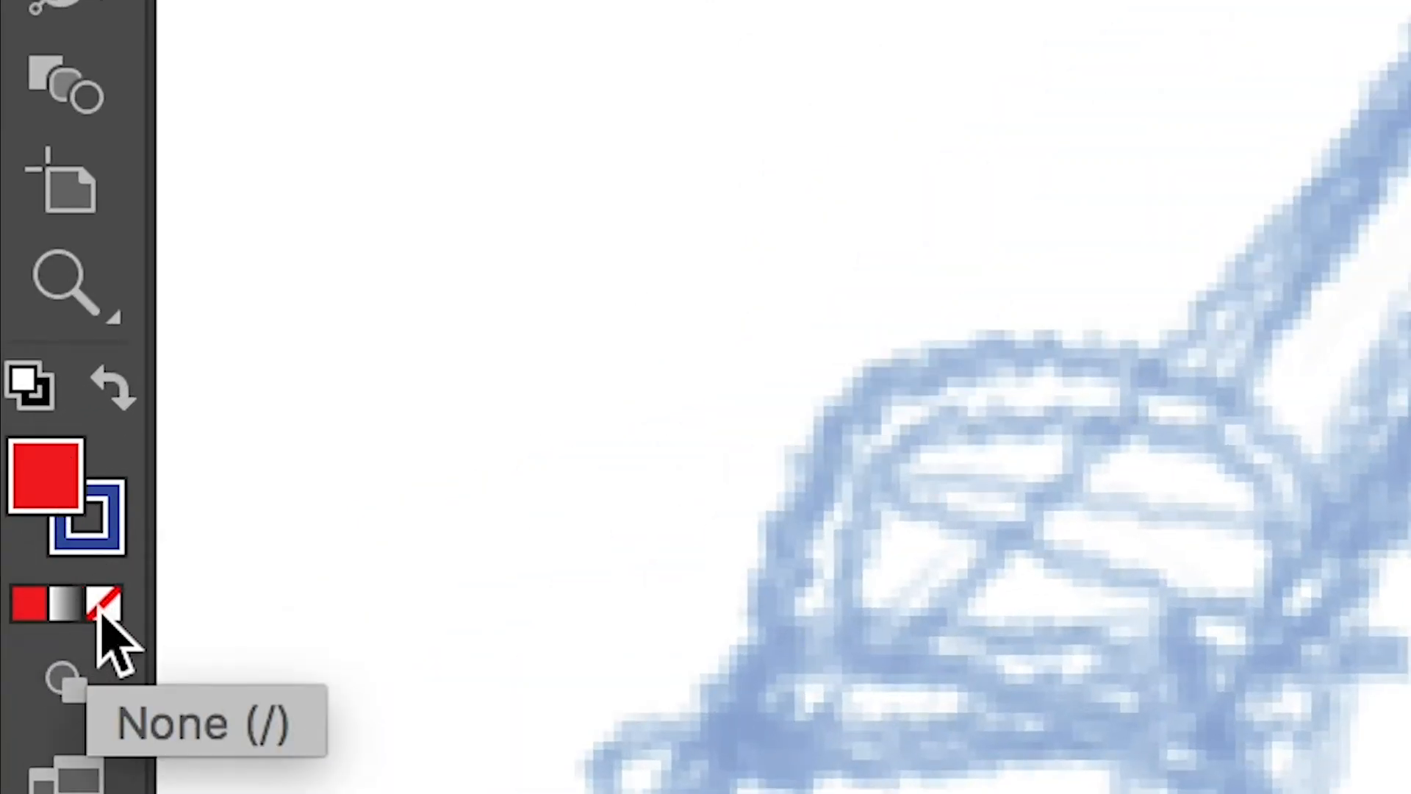
# Set the fill to None while keeping the blue stroke.
pyautogui.click(99, 615)
pyautogui.click(27, 606)
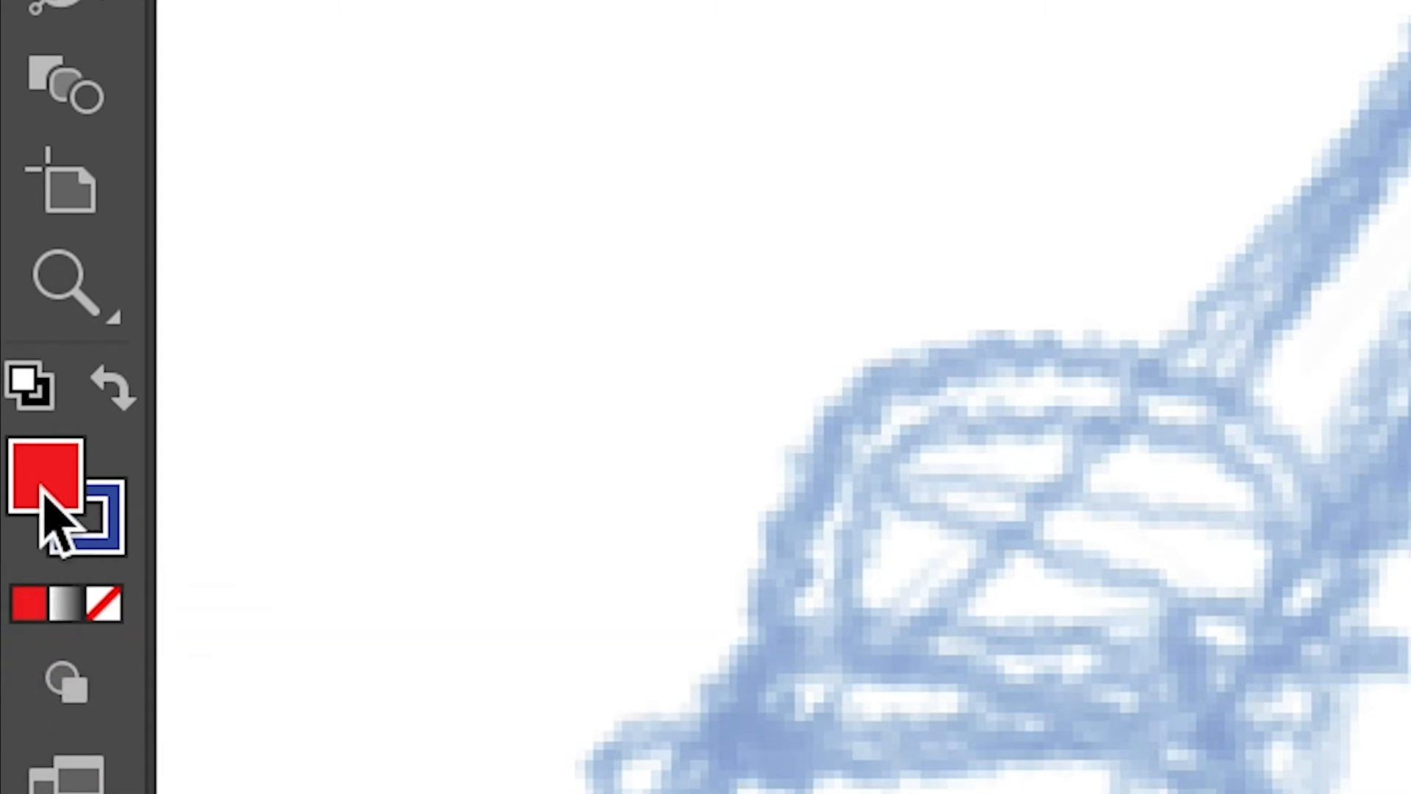
pyautogui.click(108, 607)
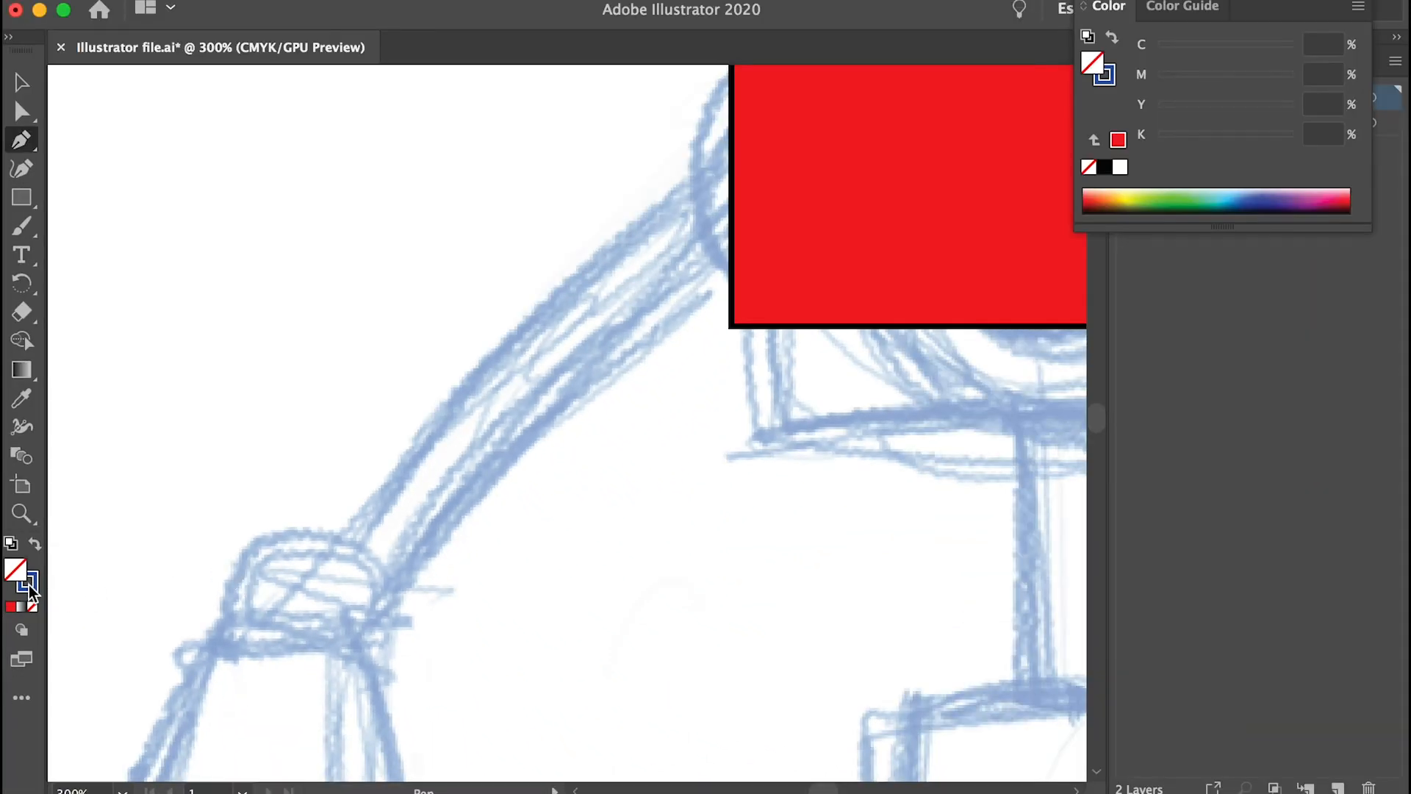
# Trace the robot's upper arm left of the head as a closed, curved Pen tool shape and deselect it.
pyautogui.click(693, 181)
pyautogui.moveTo(348, 534)
pyautogui.mouseDown()
pyautogui.moveTo(246, 689)
pyautogui.moveTo(352, 596)
pyautogui.moveTo(372, 550)
pyautogui.moveTo(400, 607)
pyautogui.mouseUp()
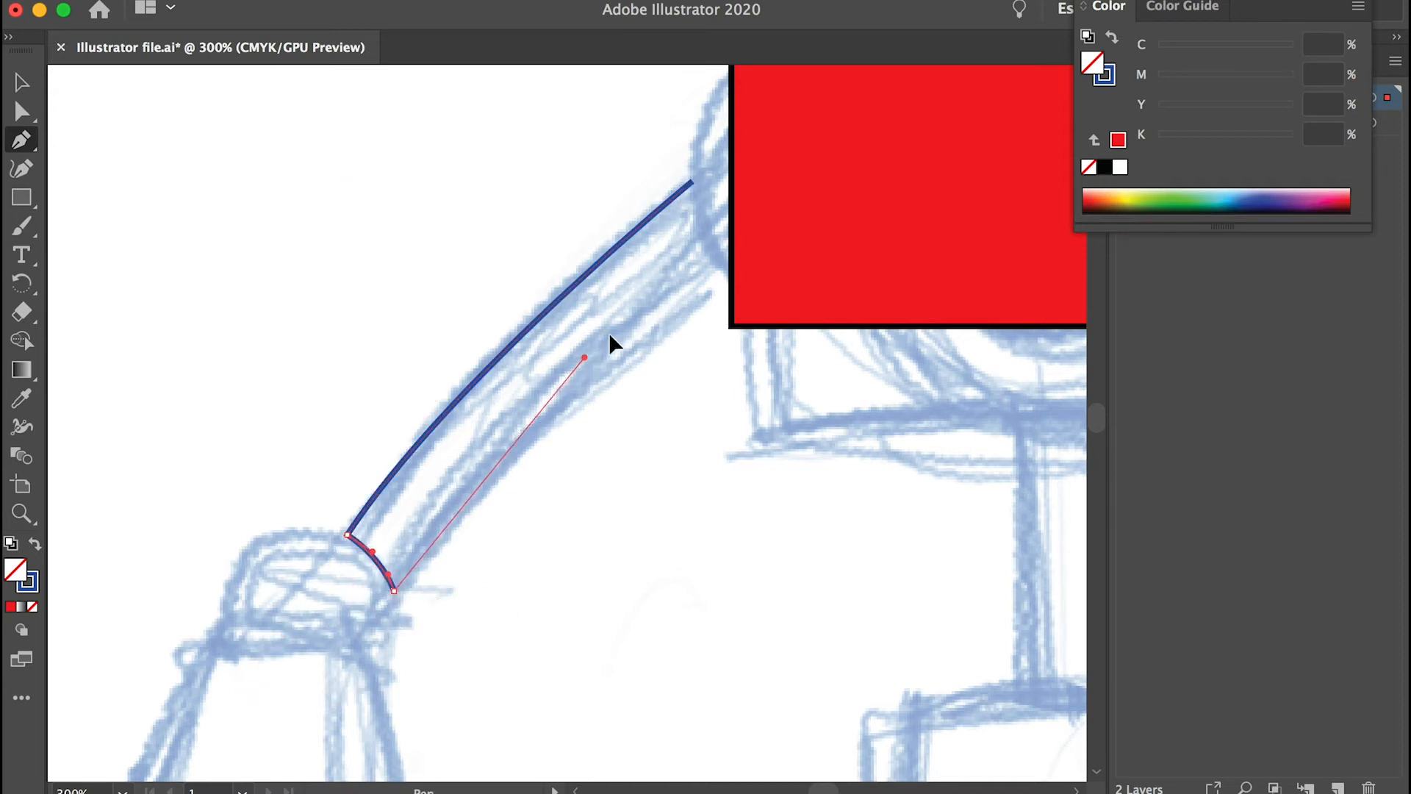
pyautogui.moveTo(600, 387); pyautogui.dragTo(509, 448)
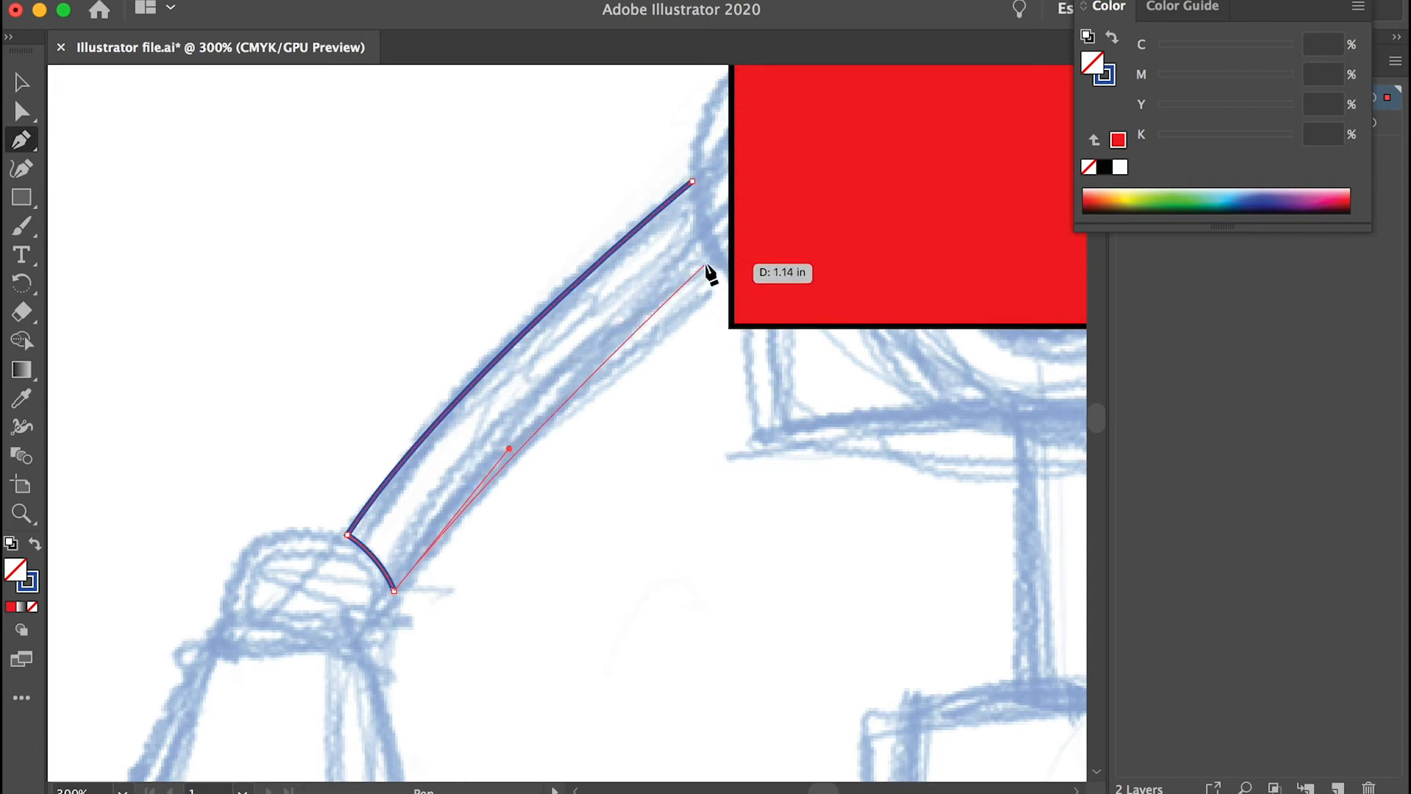
pyautogui.moveTo(714, 257)
pyautogui.mouseDown()
pyautogui.moveTo(768, 240)
pyautogui.moveTo(800, 201)
pyautogui.moveTo(703, 213)
pyautogui.mouseUp()
pyautogui.click(692, 180)
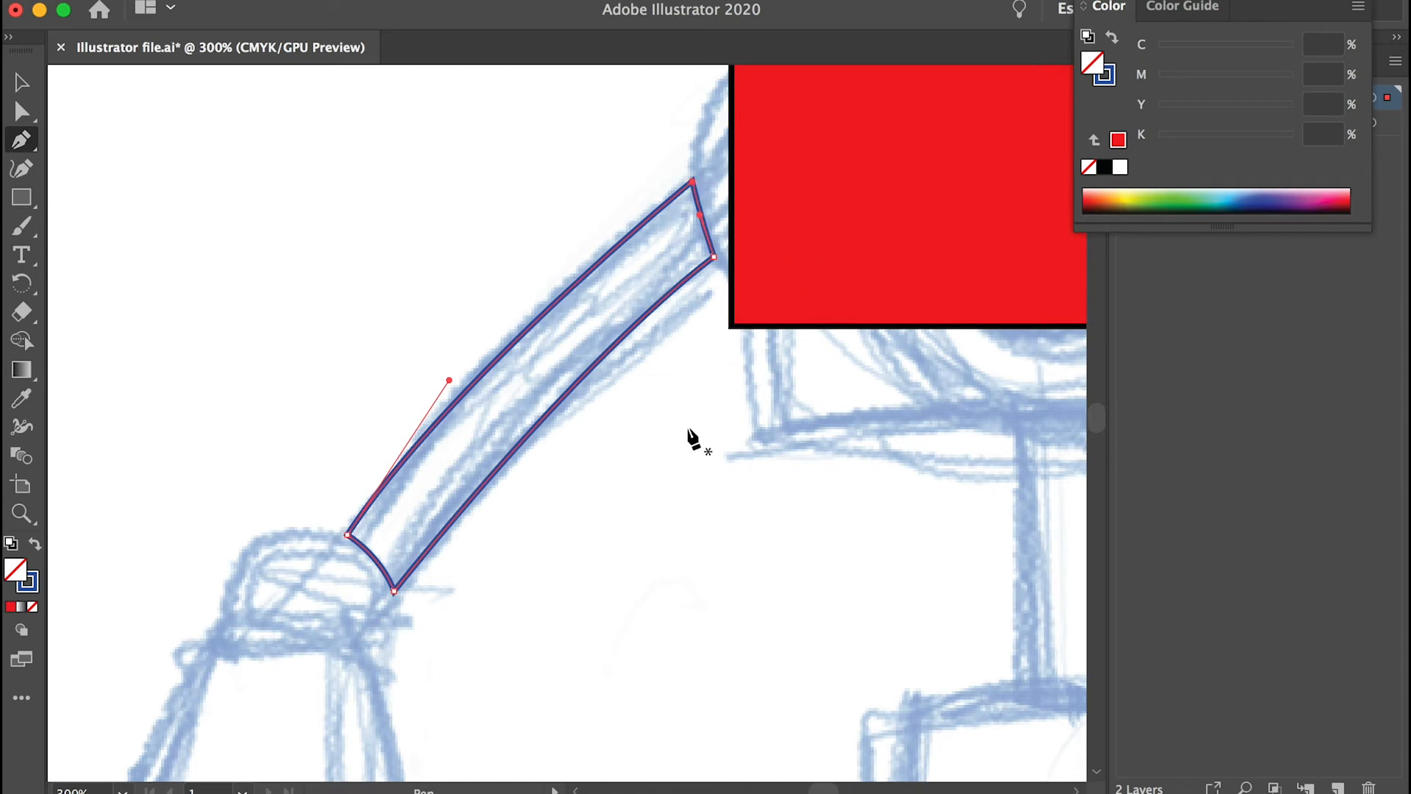
pyautogui.click(23, 83)
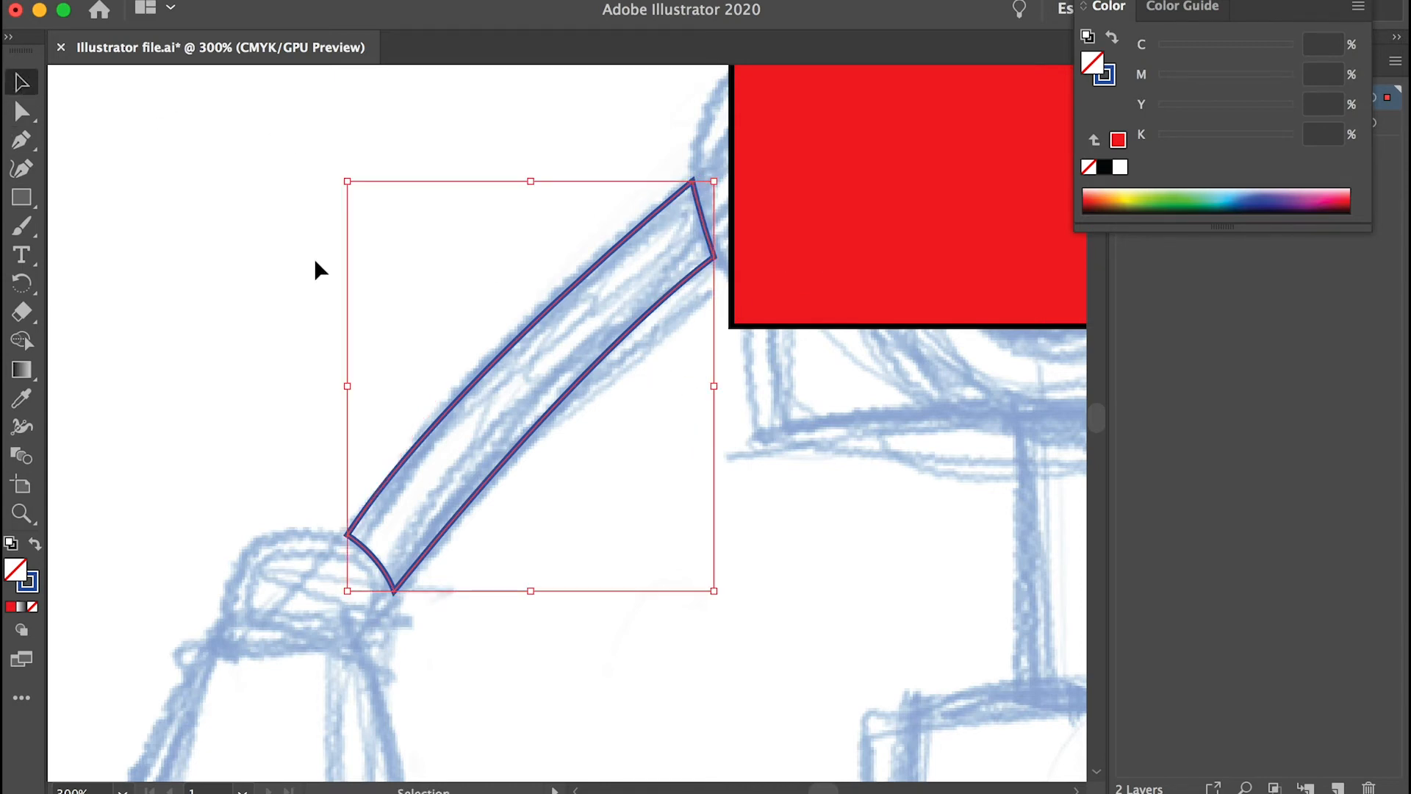
pyautogui.click(806, 485)
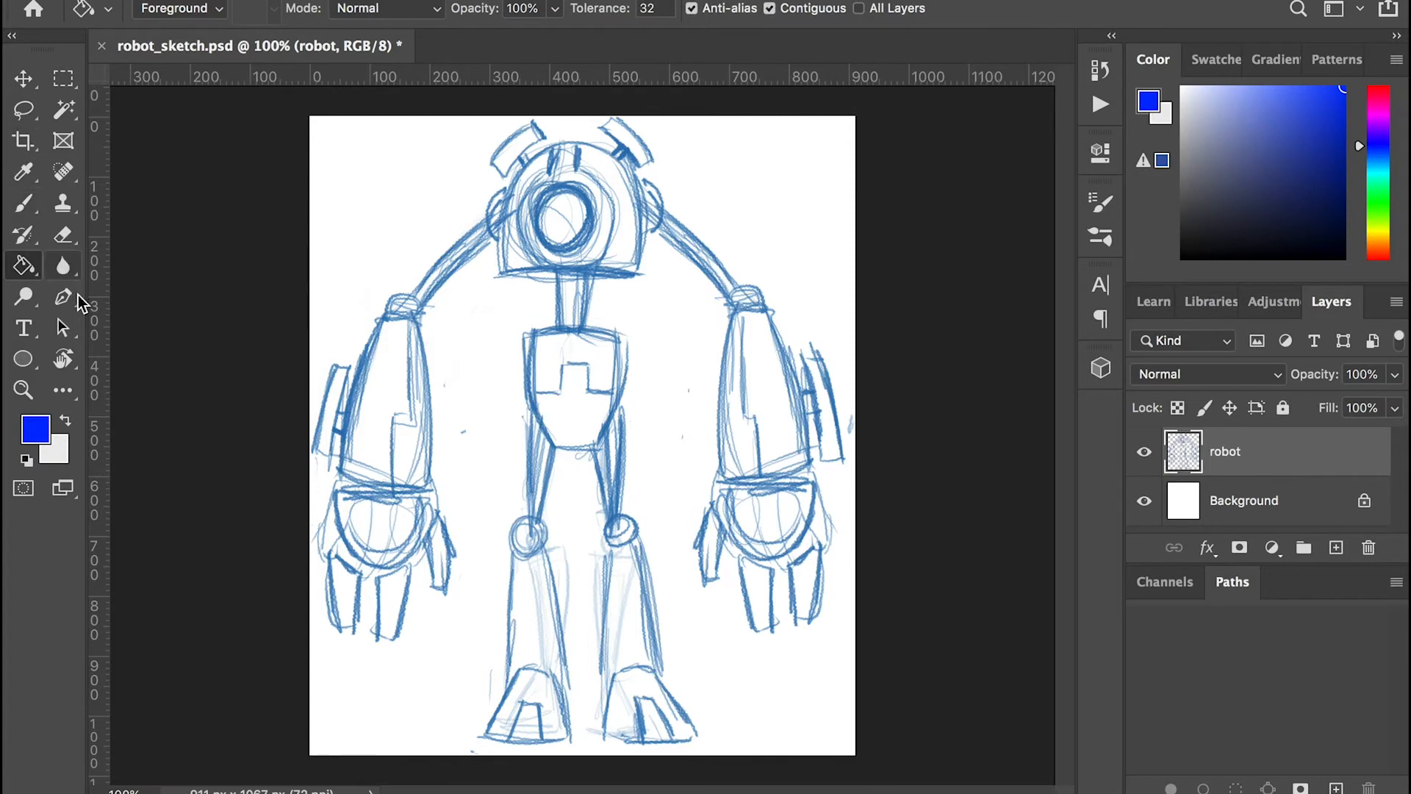
# Switch to robot_sketch.psd in Photoshop and draw a closed four-sided Pen tool path in the blank area left of the robot's head.
pyautogui.click(63, 297)
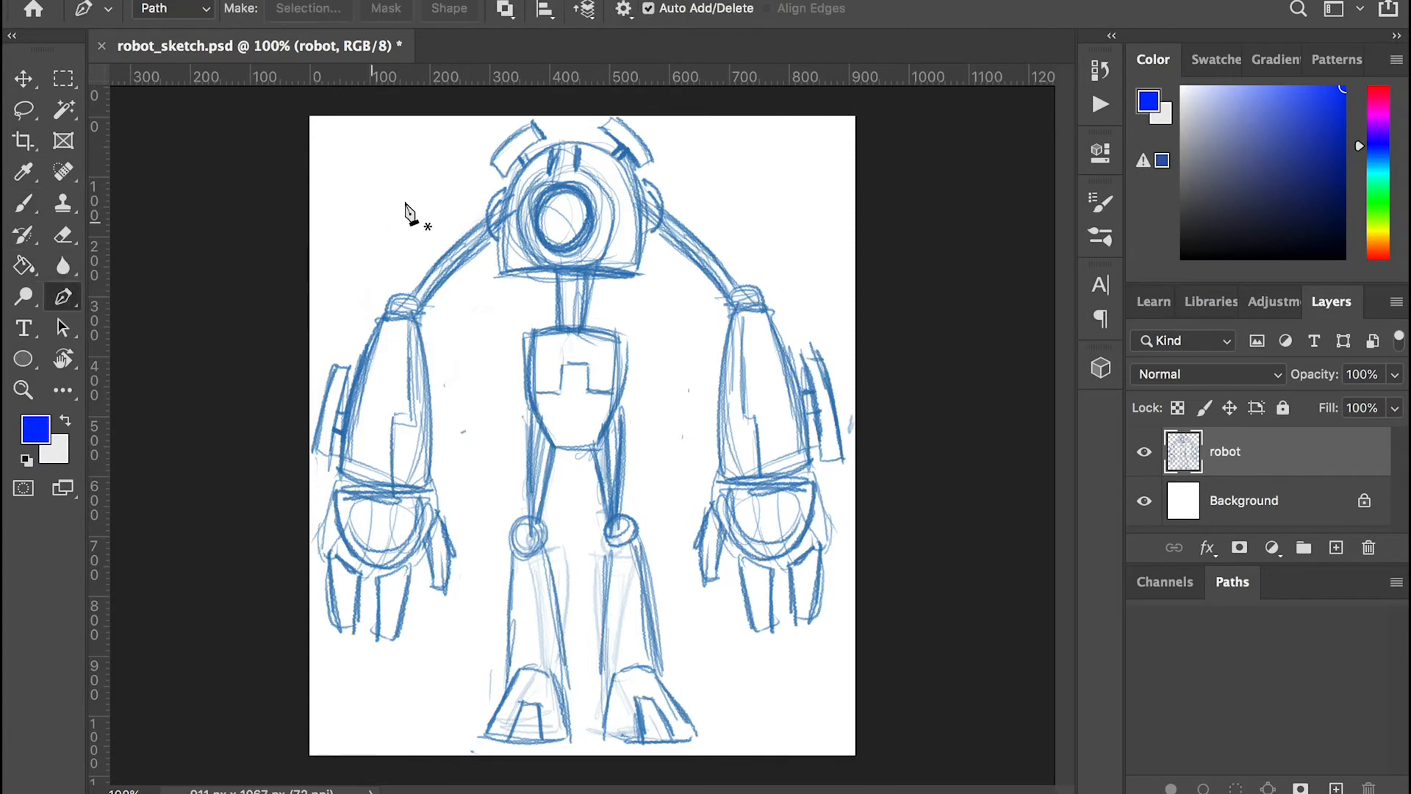
pyautogui.click(423, 182)
pyautogui.click(367, 241)
pyautogui.click(401, 264)
pyautogui.click(445, 224)
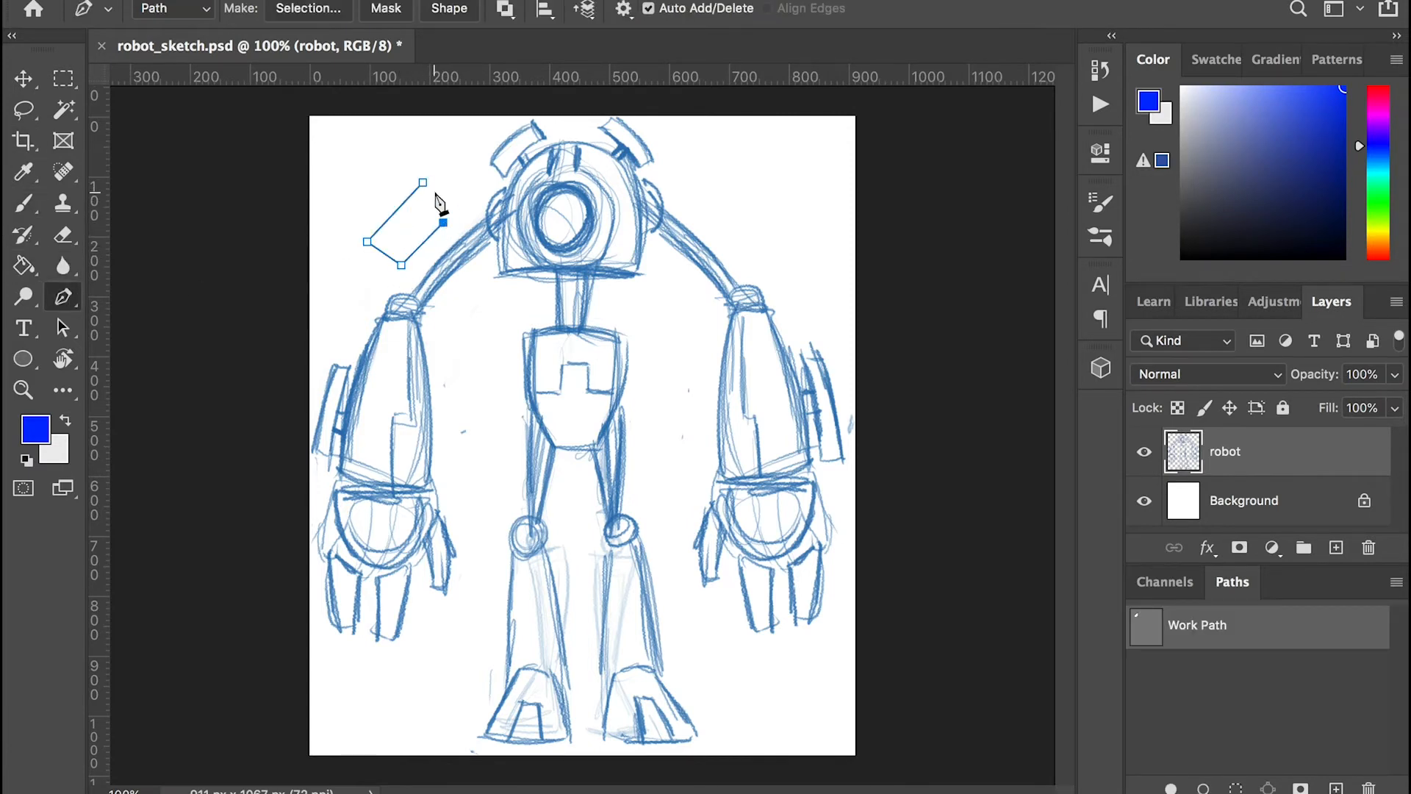
pyautogui.click(422, 183)
# Stroke the four-sided path with the Brush and undo the stray anchor point placed after it.
pyautogui.rightClick(453, 250)
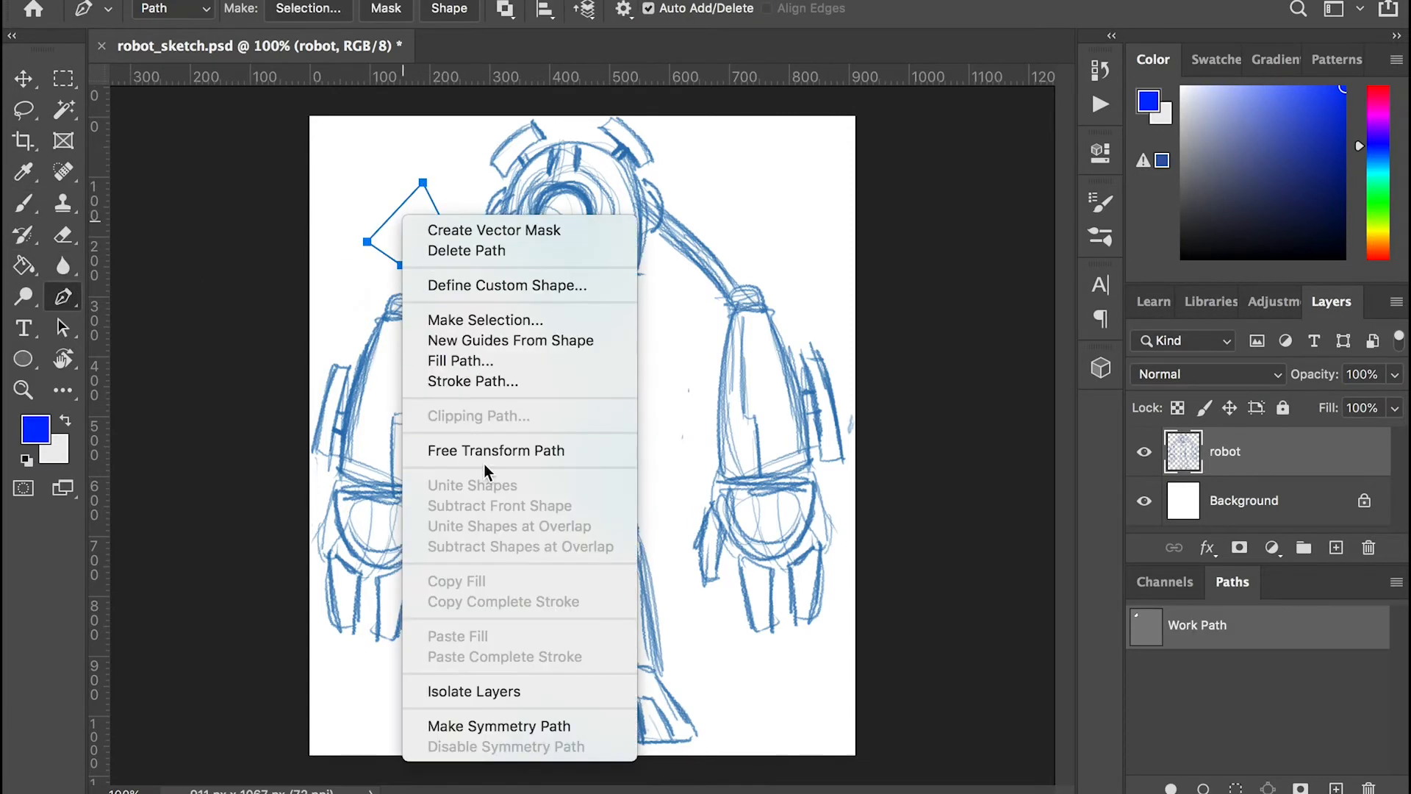
pyautogui.click(485, 380)
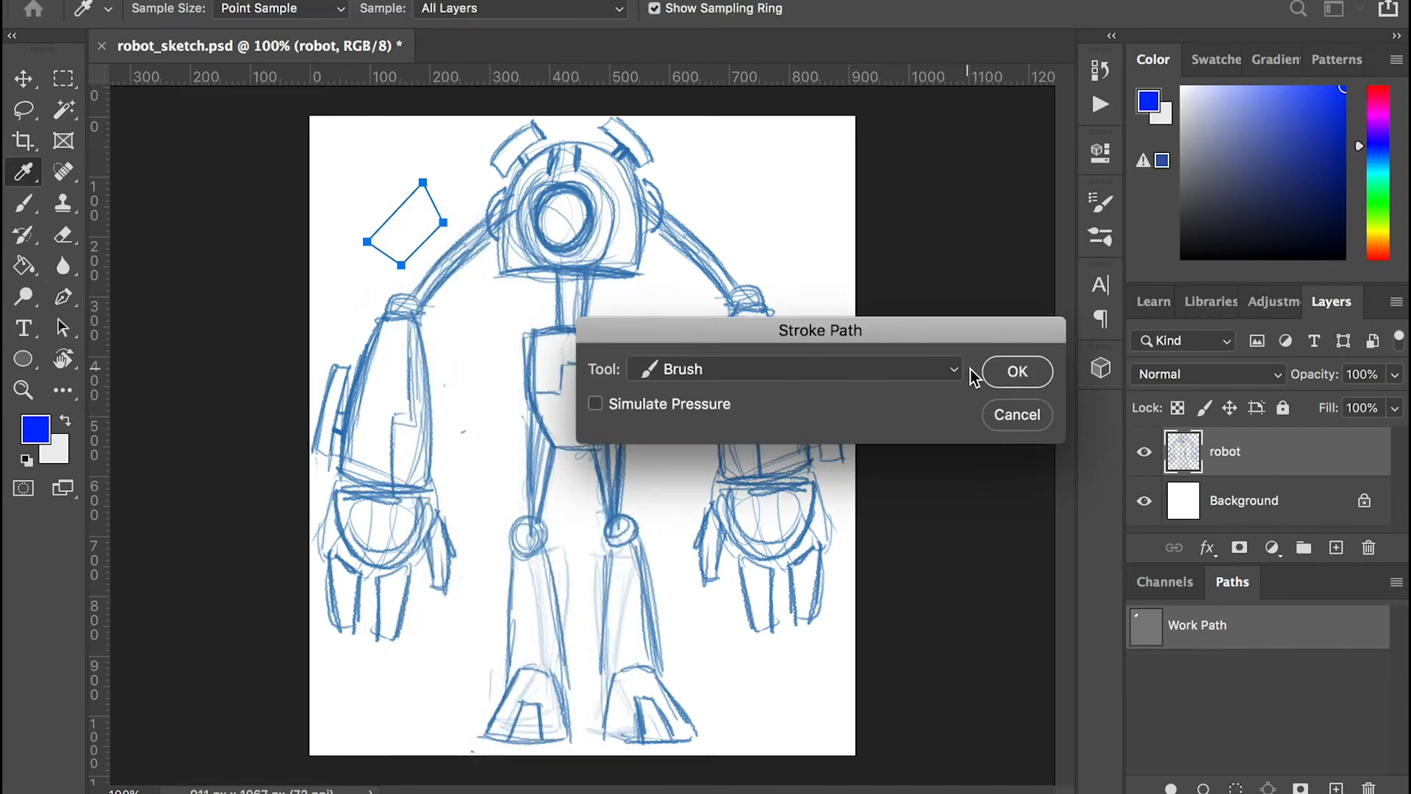
pyautogui.click(1017, 371)
pyautogui.click(396, 211)
pyautogui.press('super+z')
# Delete the four-sided work path, keeping its painted blue outline.
pyautogui.press('super+plus')
pyautogui.press('super+plus')
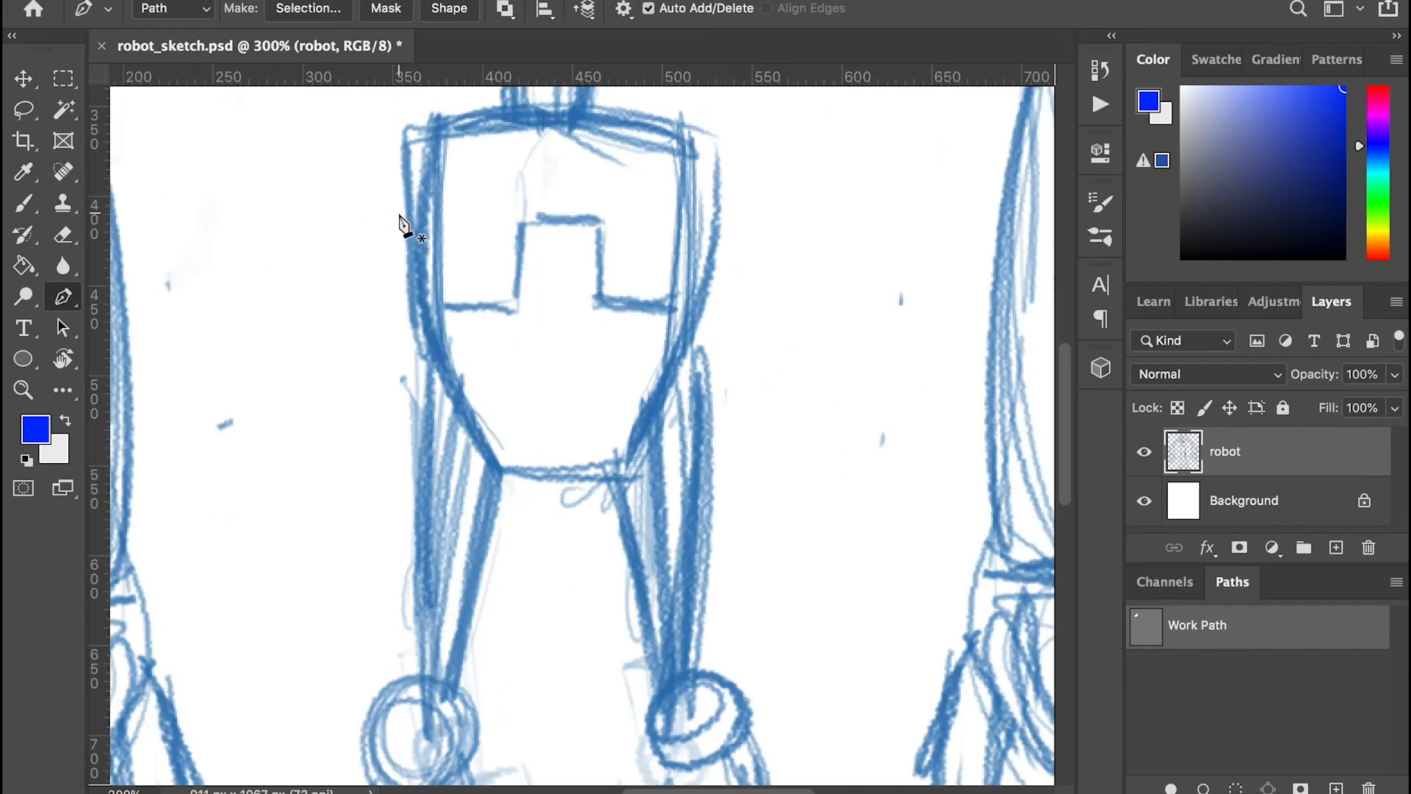
pyautogui.moveTo(406, 229); pyautogui.dragTo(1014, 661)
pyautogui.moveTo(815, 416); pyautogui.dragTo(702, 395)
pyautogui.rightClick(756, 393)
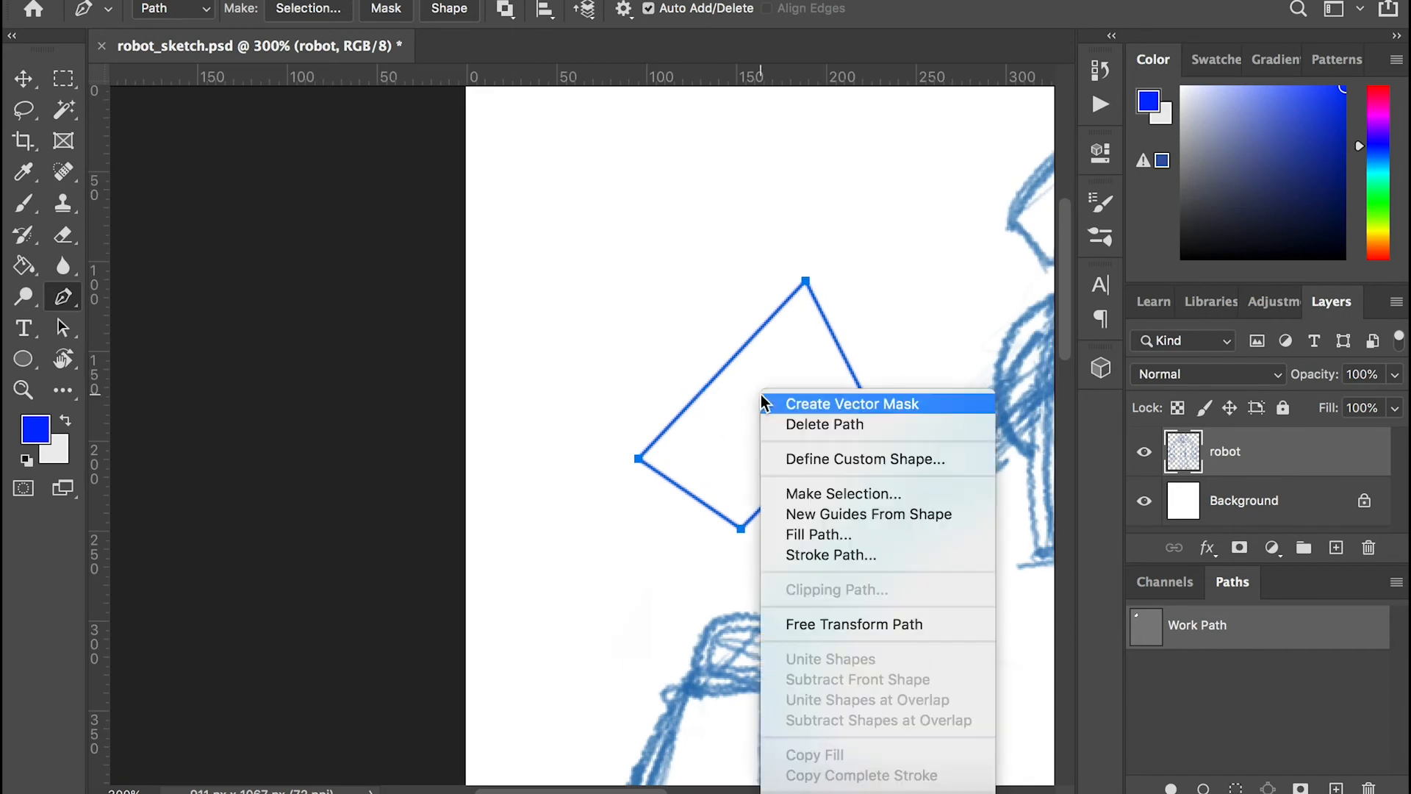
pyautogui.click(809, 423)
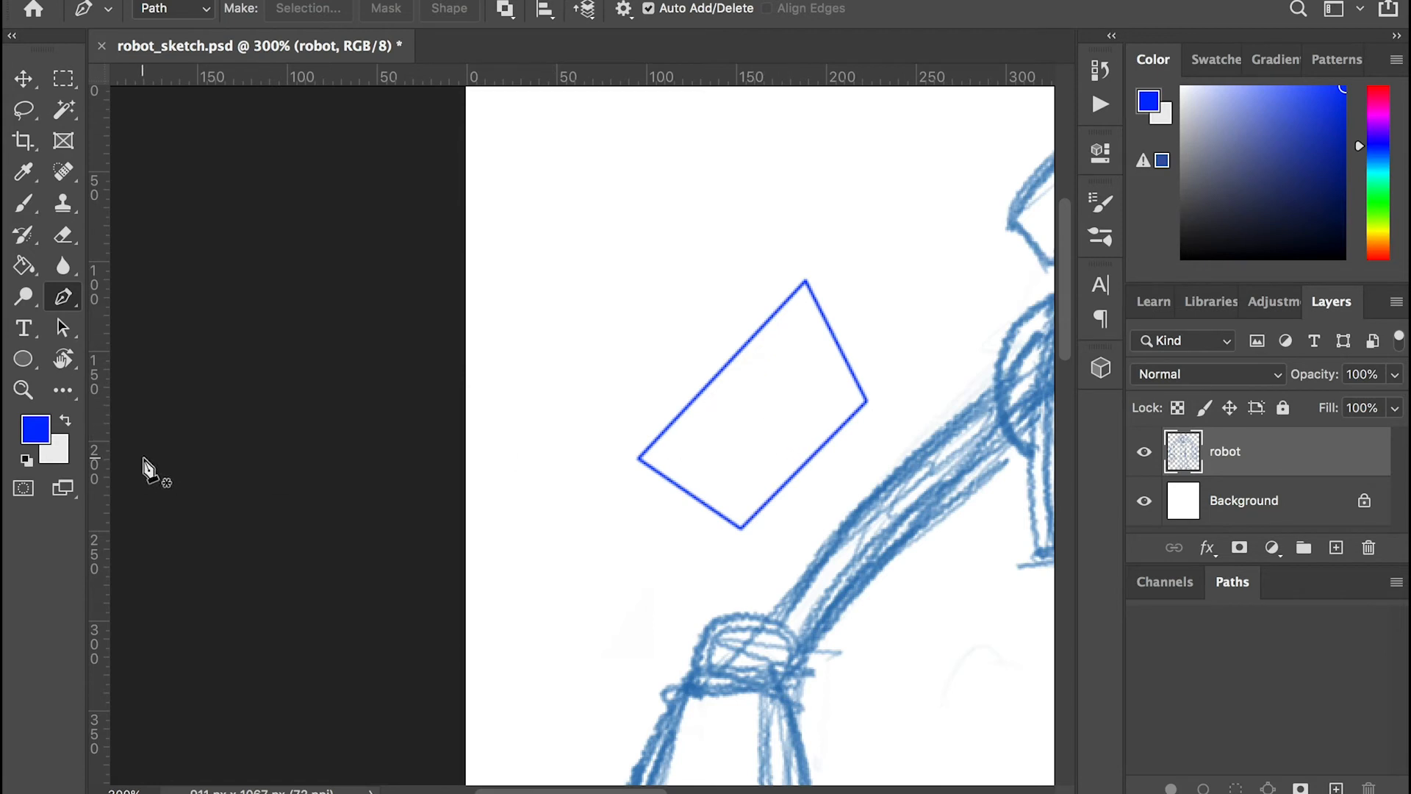
# Set the foreground colour to red ff0000 and fill the inside of the blue four-sided outline with the Paint Bucket.
pyautogui.click(36, 428)
pyautogui.moveTo(1271, 406); pyautogui.dragTo(1281, 357)
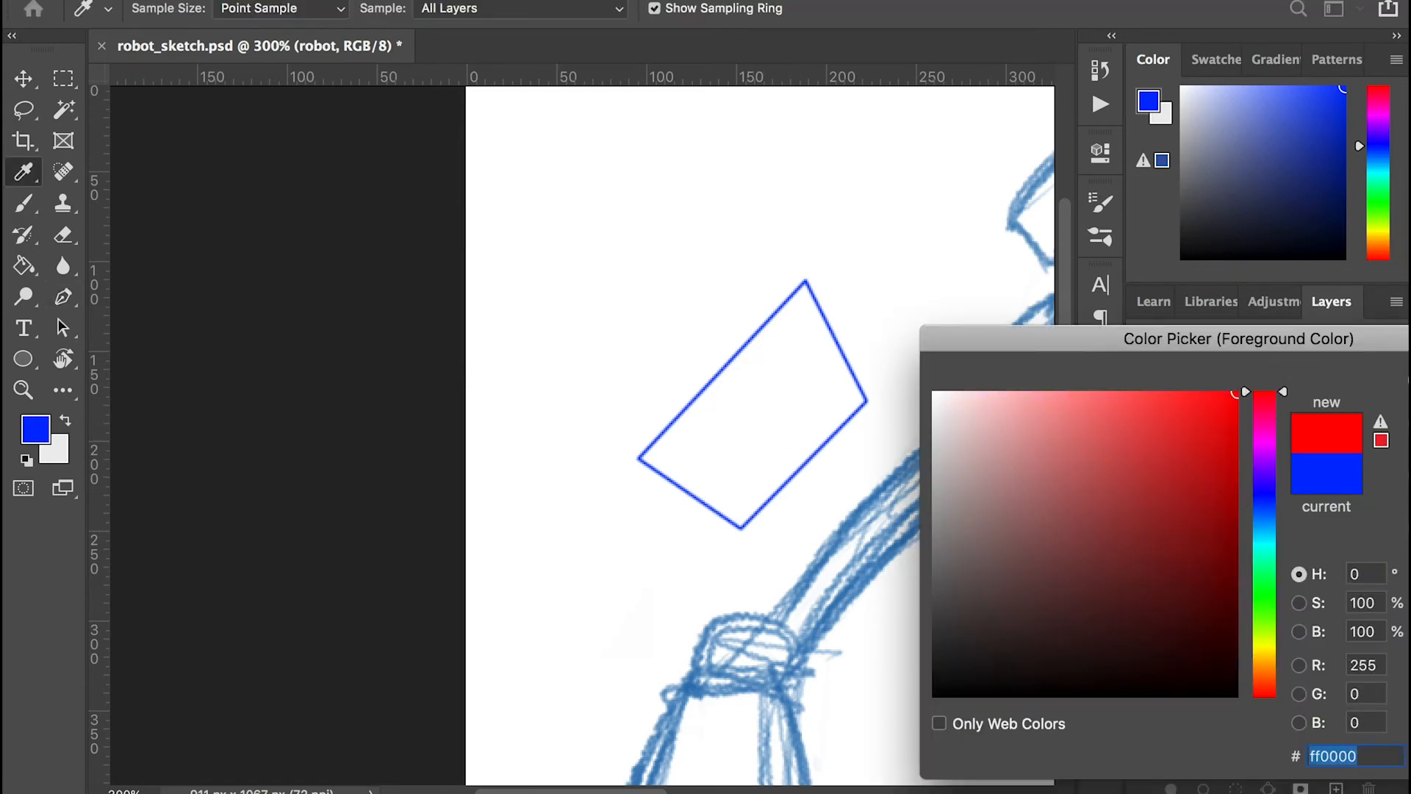
pyautogui.press('Return')
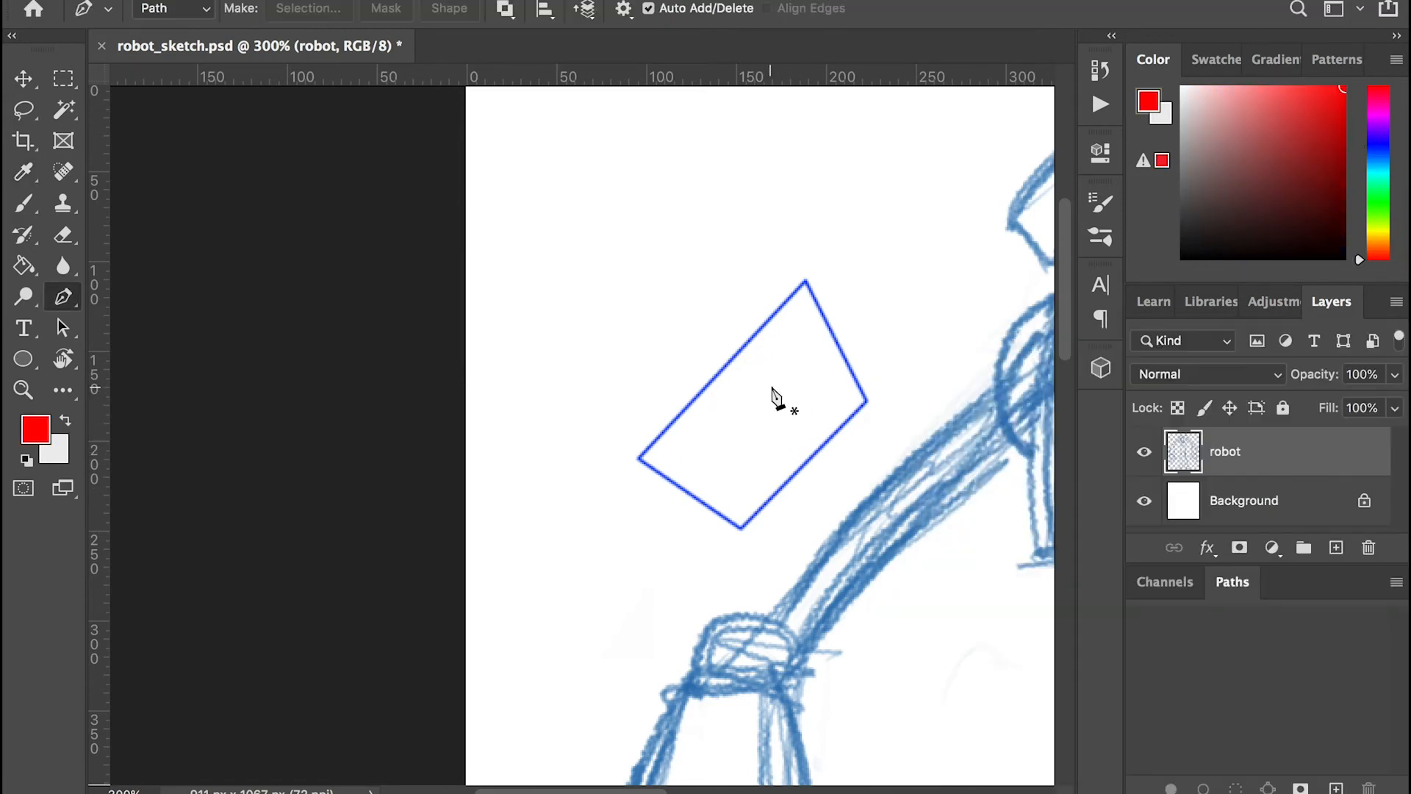
pyautogui.click(35, 267)
pyautogui.click(769, 415)
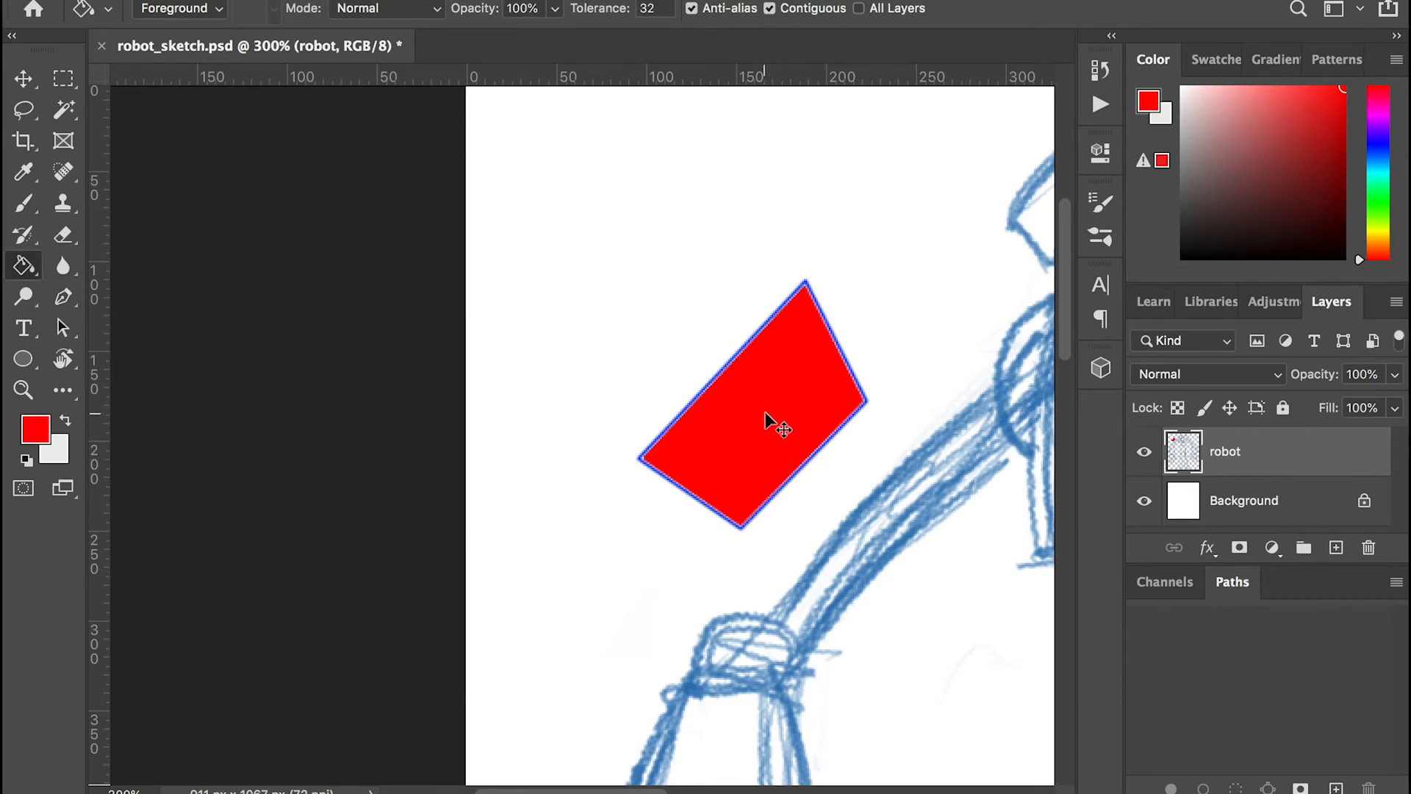
# Examine the pixels along the edge between the blue outline and the red fill at high magnification.
pyautogui.press('super+plus')
pyautogui.press('super+plus')
pyautogui.press('super+plus')
pyautogui.press('super+plus')
pyautogui.press('space')
pyautogui.moveTo(722, 376); pyautogui.dragTo(449, 374)
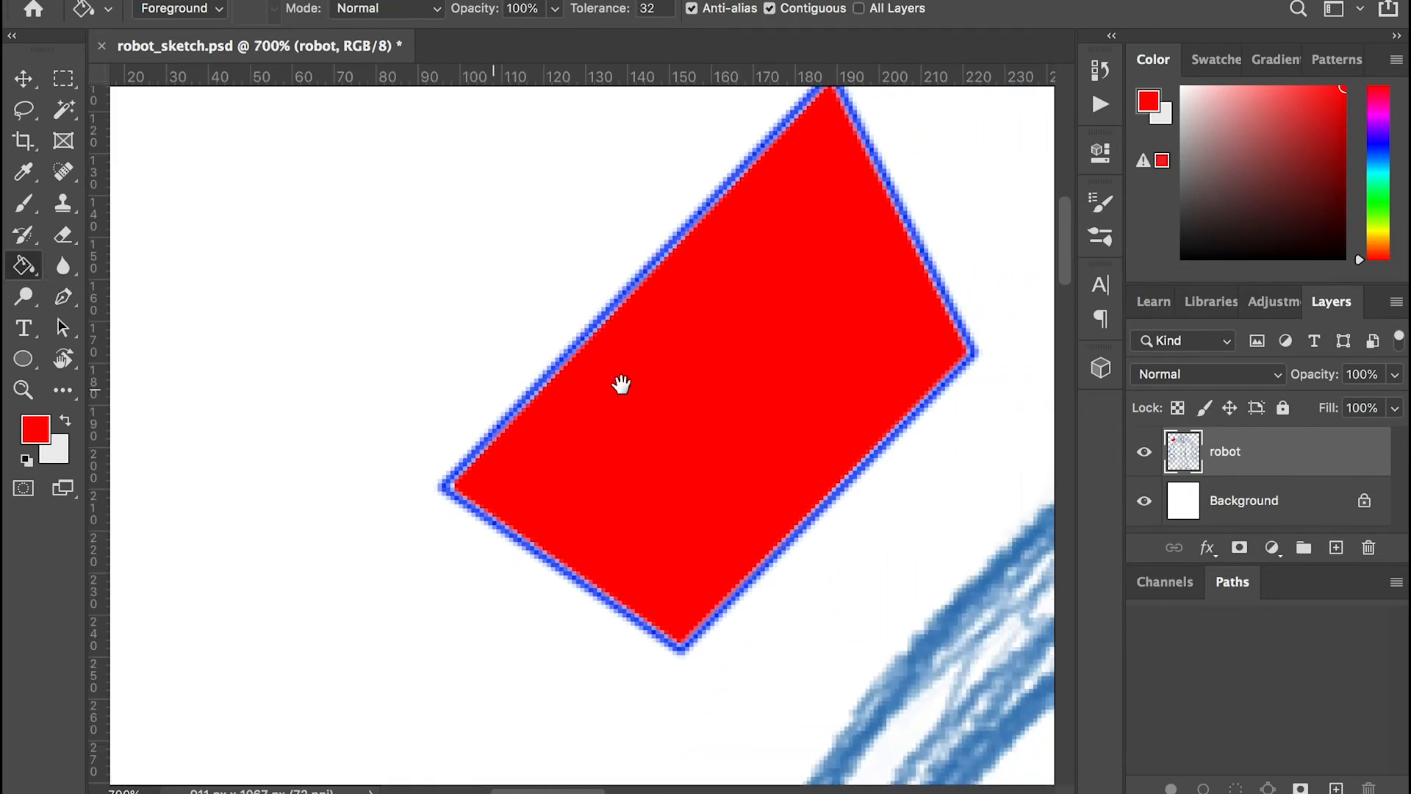
pyautogui.press('super+plus')
pyautogui.press('super+plus')
pyautogui.press('super+plus')
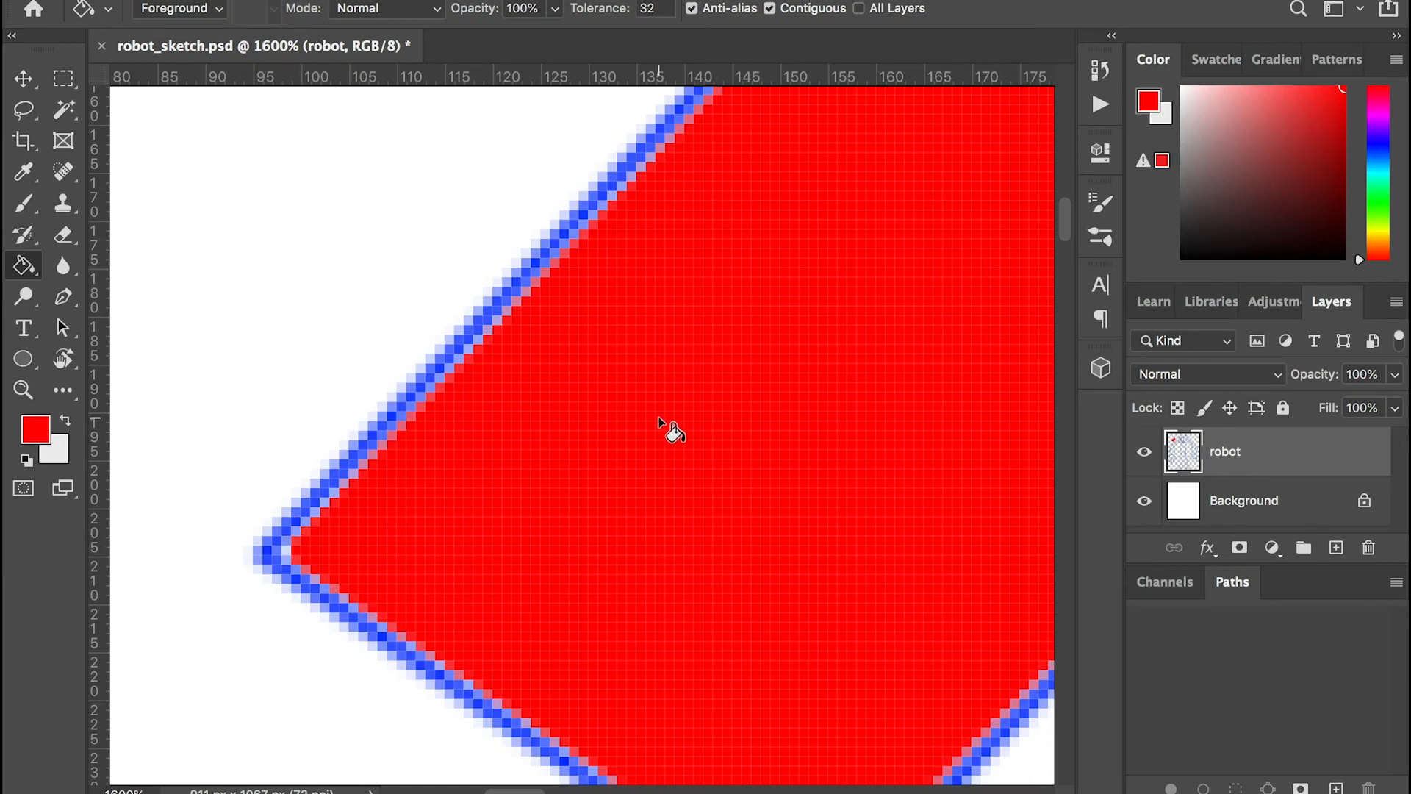
pyautogui.hotkey('ctrl', '-')
pyautogui.hotkey('ctrl', '-')
pyautogui.hotkey('ctrl', '-')
pyautogui.hotkey('ctrl', '-')
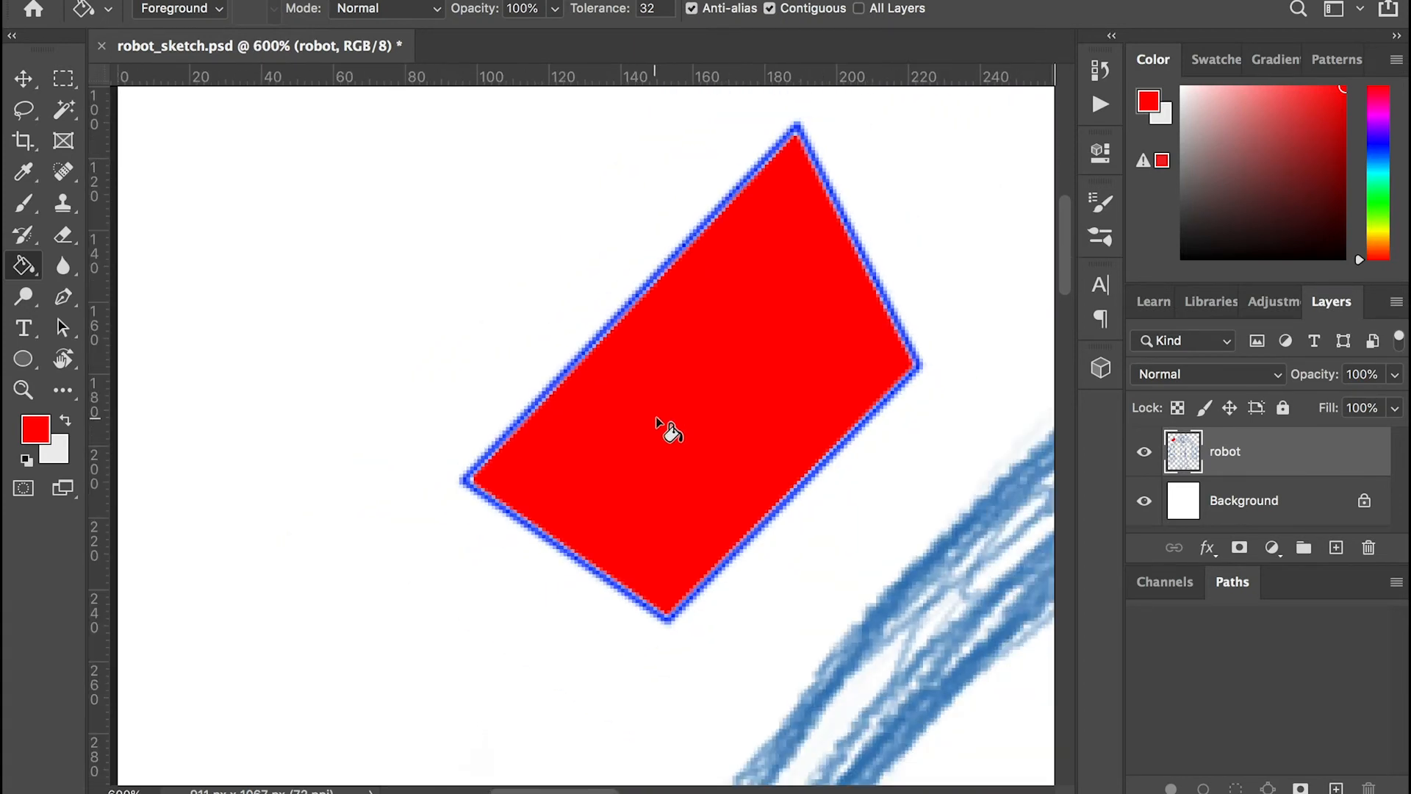
pyautogui.press('v')
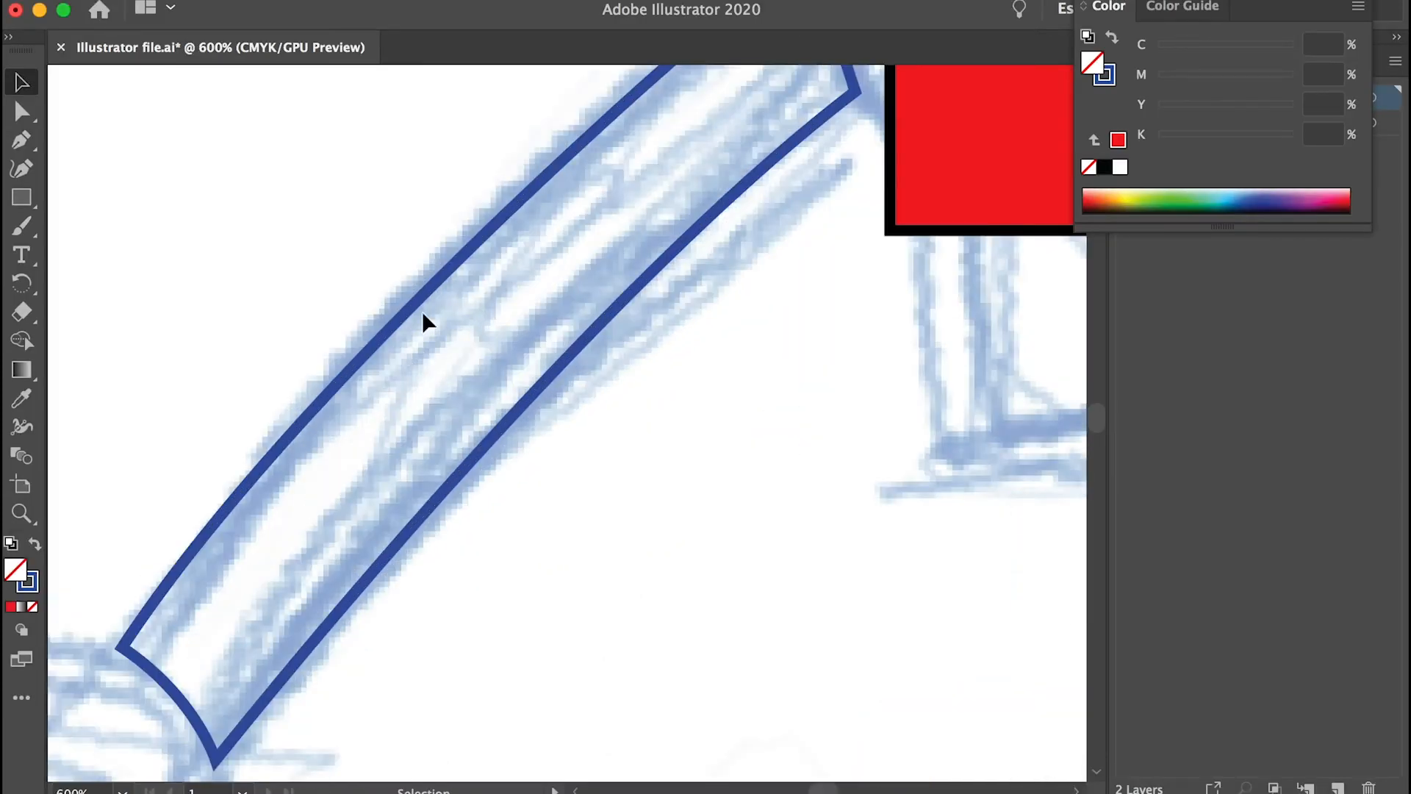
# Switch back to Illustrator file.ai, select the traced upper arm shape and give it a solid red fill.
pyautogui.scroll(2, 690, 323)
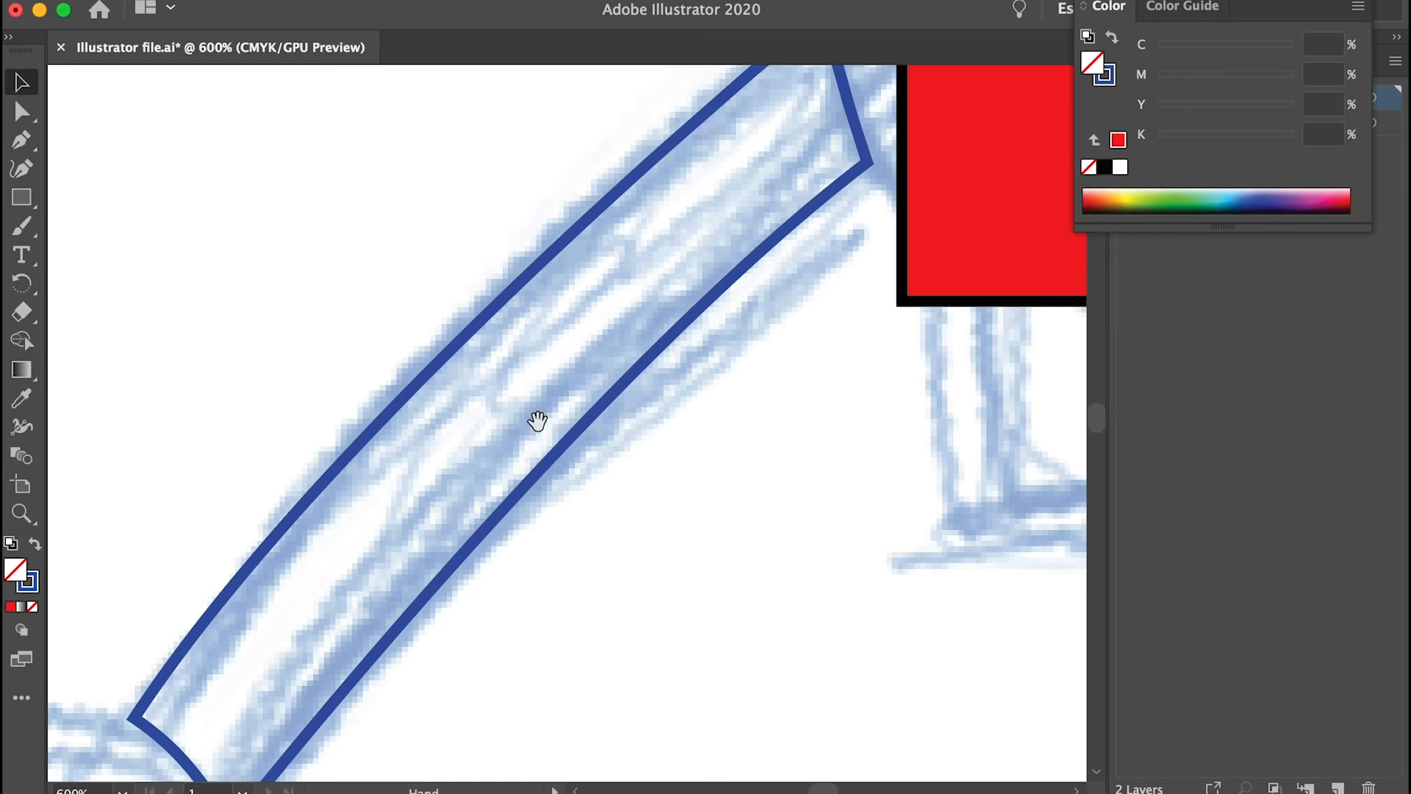
pyautogui.moveTo(537, 421); pyautogui.dragTo(551, 289)
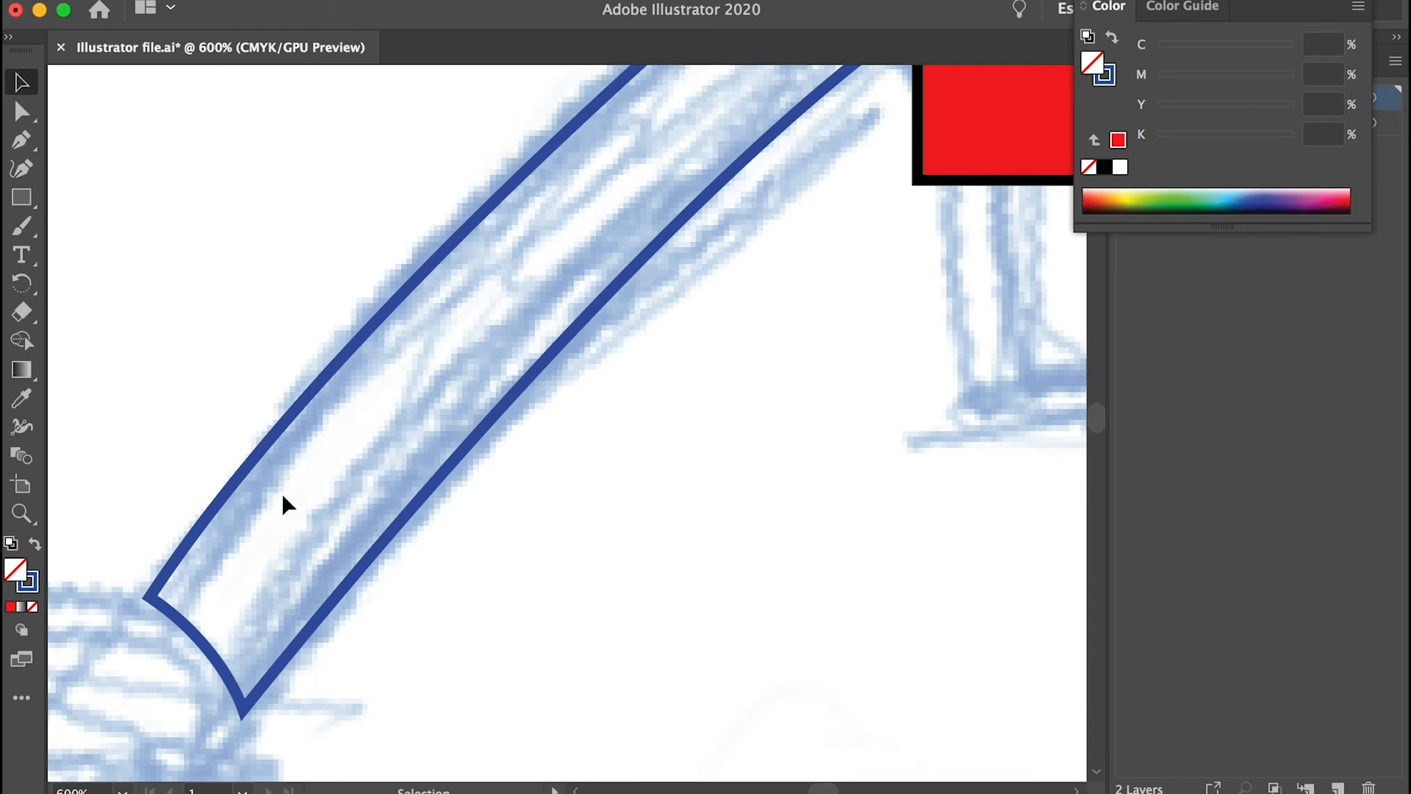
pyautogui.click(257, 448)
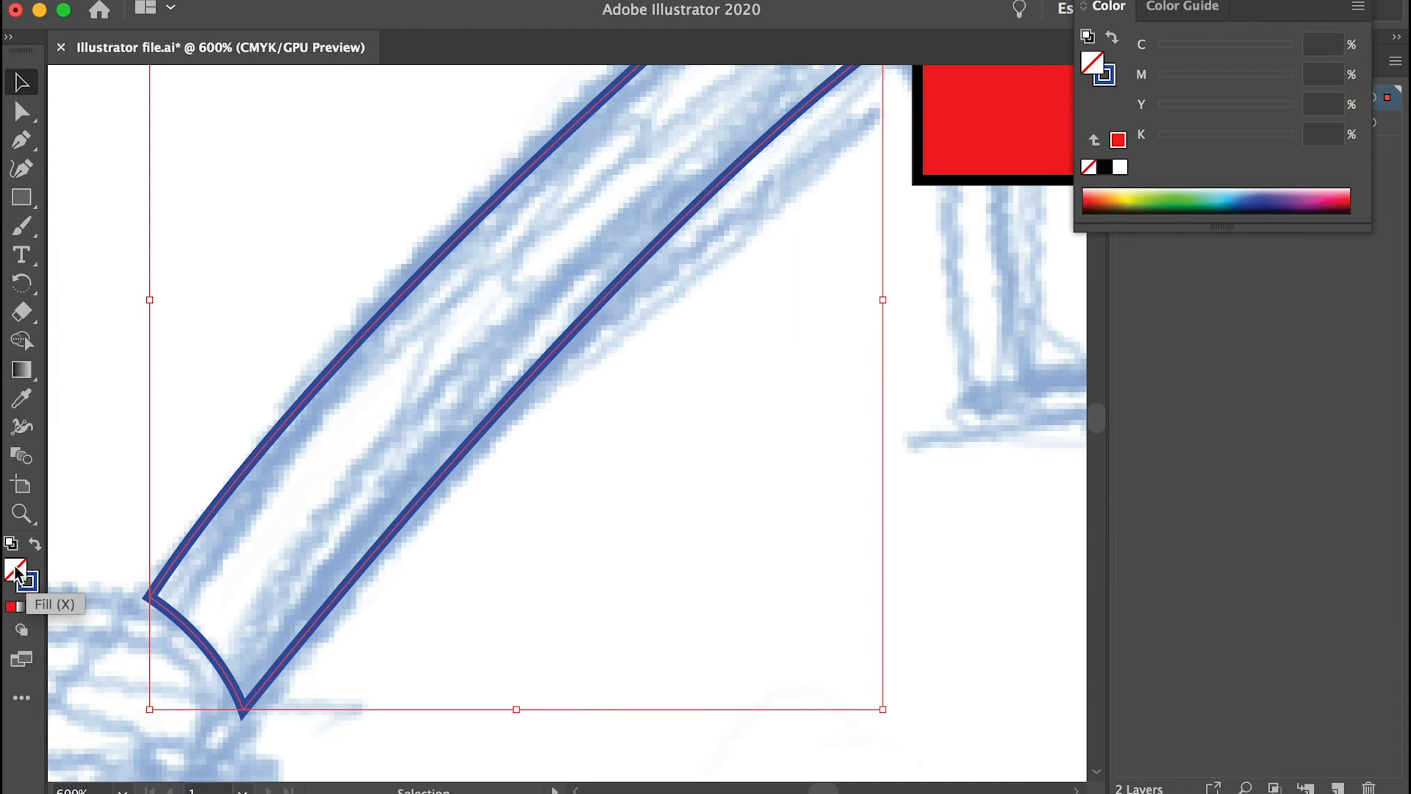
pyautogui.click(11, 608)
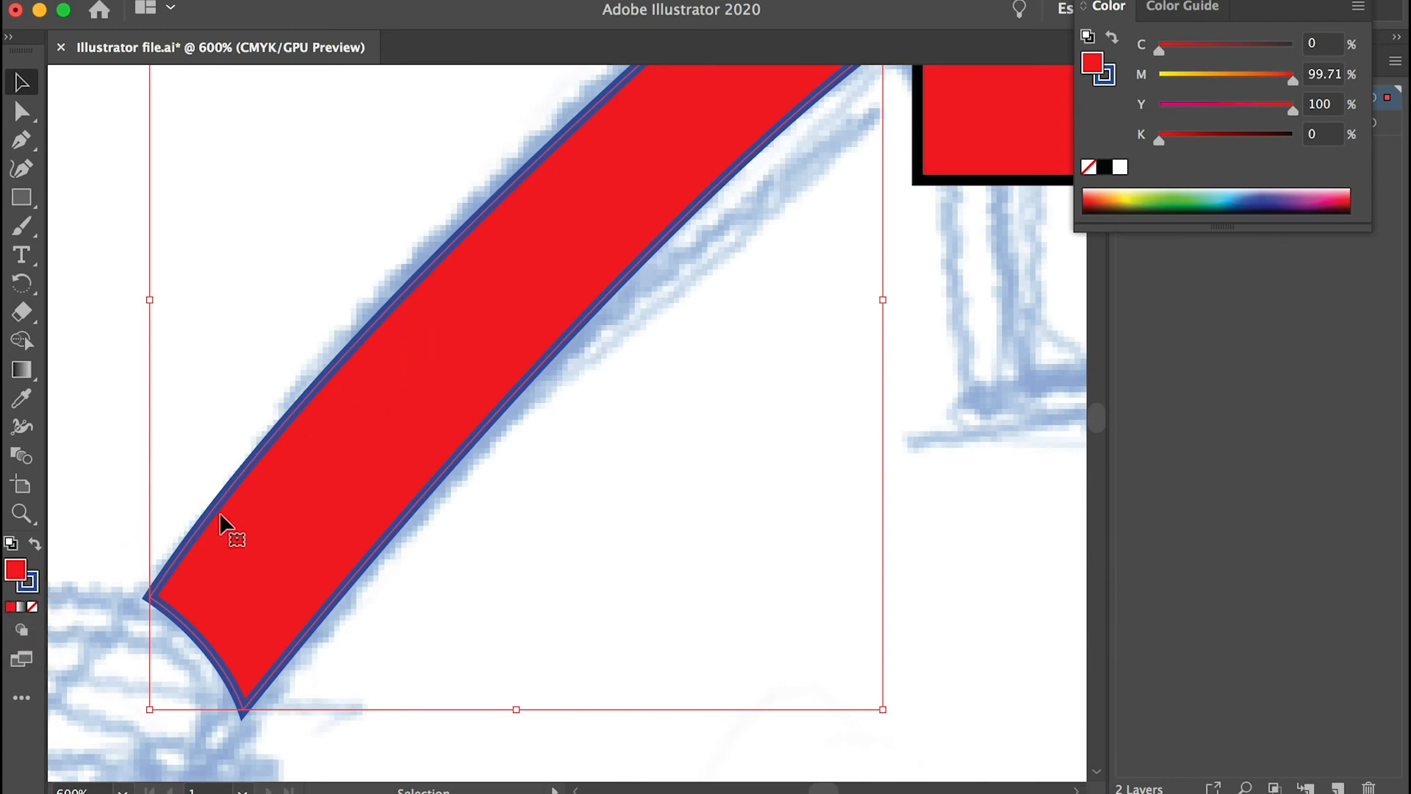
# Set the arm shape's fill colour to light grey CCCCCC.
pyautogui.doubleClick(22, 578)
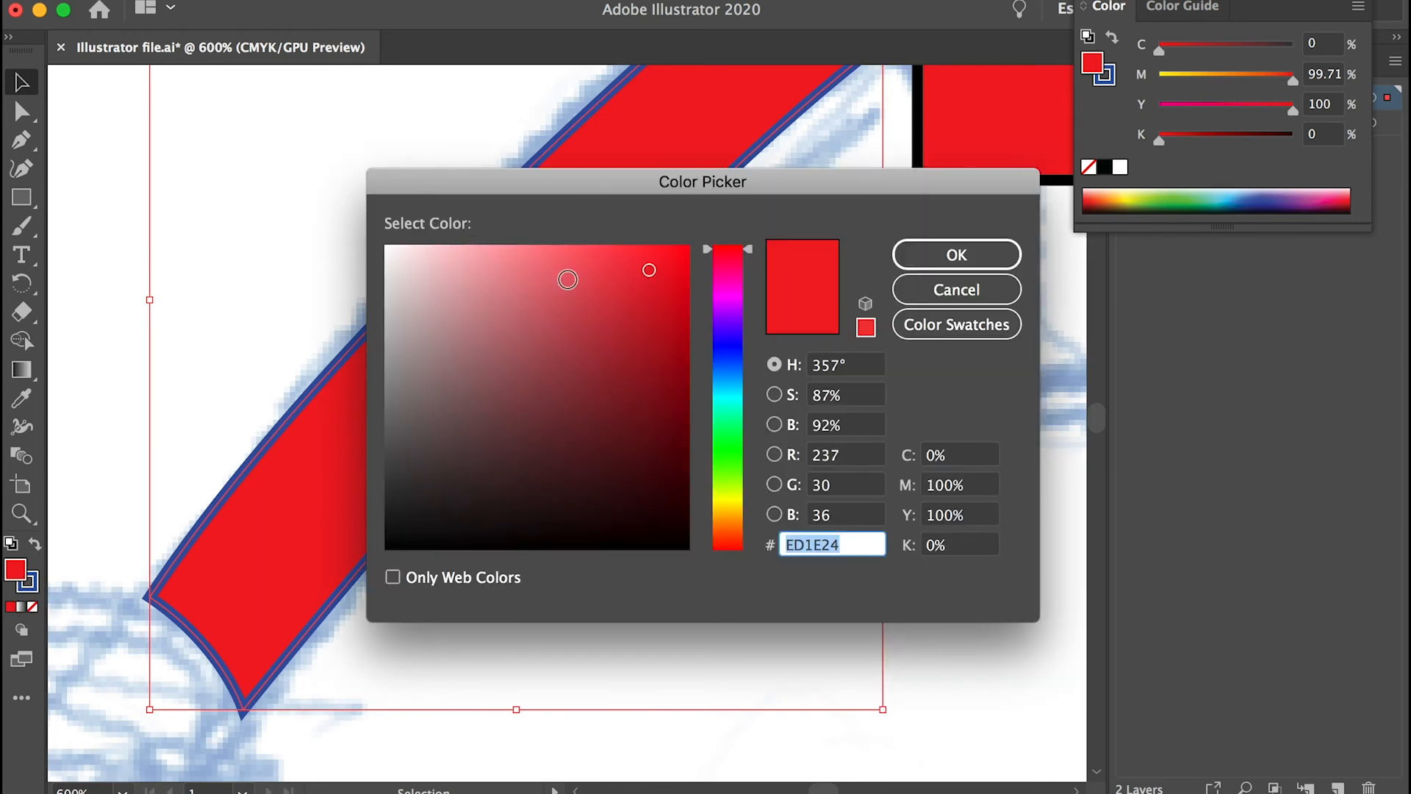
pyautogui.moveTo(472, 315)
pyautogui.mouseDown()
pyautogui.moveTo(384, 330)
pyautogui.moveTo(398, 307)
pyautogui.moveTo(370, 306)
pyautogui.mouseUp()
pyautogui.click(932, 253)
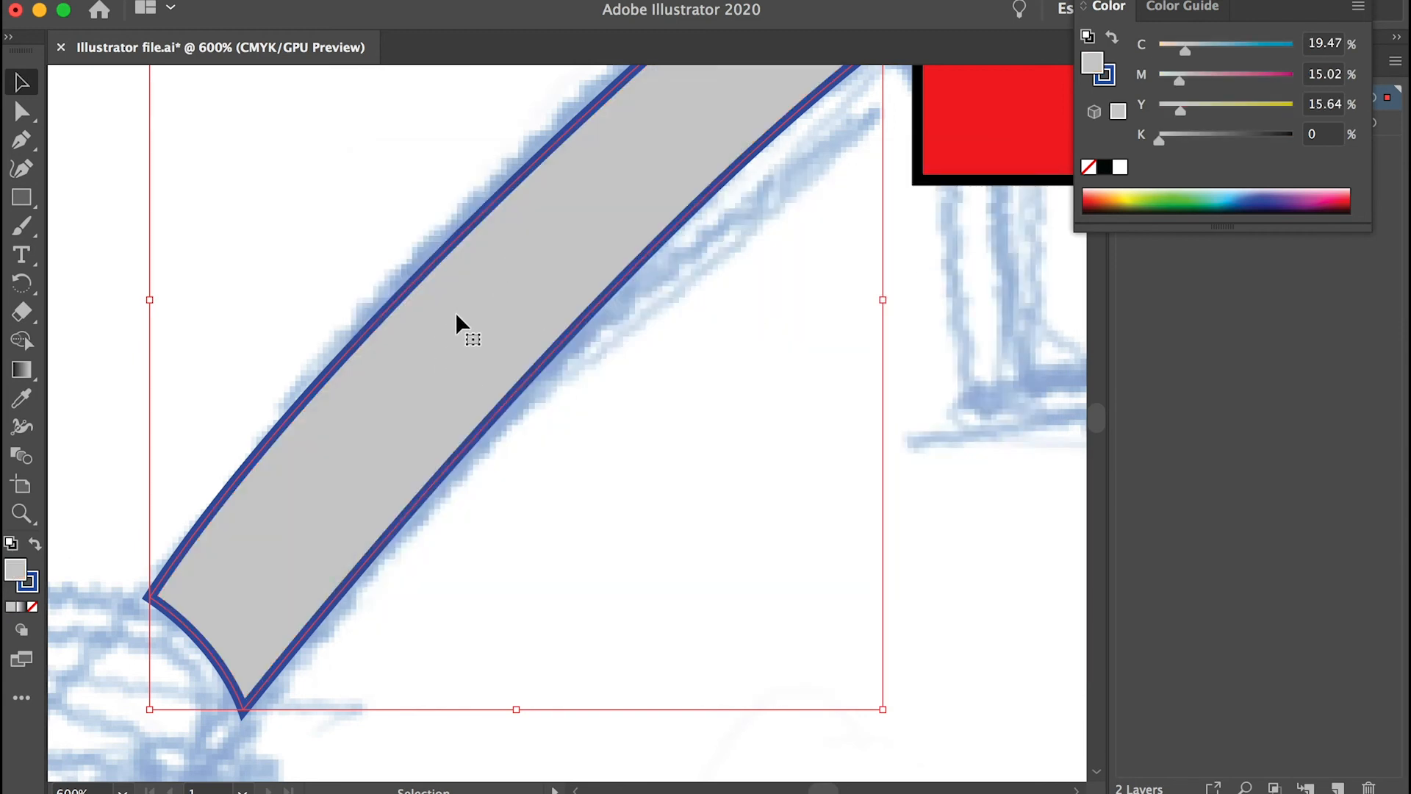
# Inspect the arm shape's edges up close and set its fill colour to green 00D32D.
pyautogui.scroll(4, 456, 315)
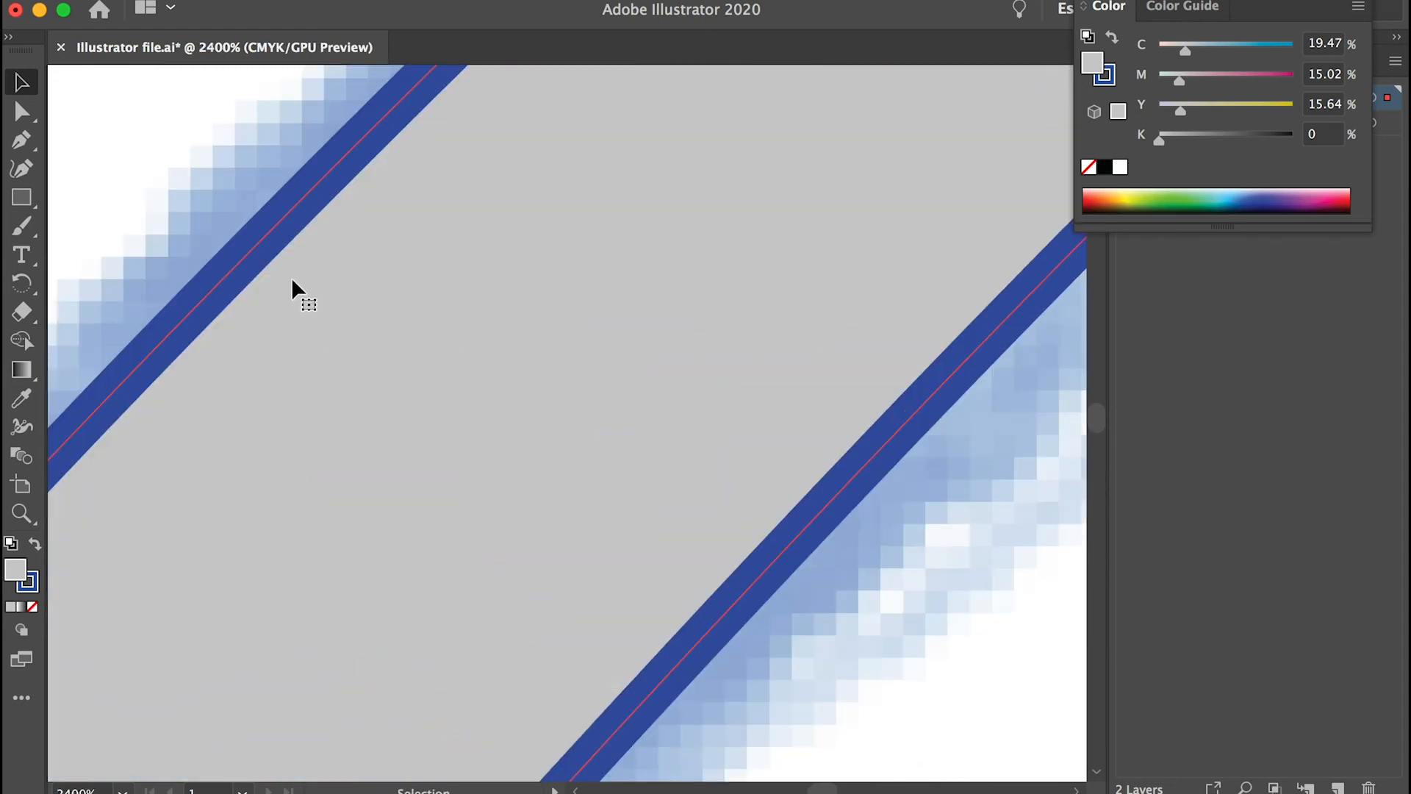
pyautogui.scroll(4, 292, 286)
pyautogui.hscroll(-4, 292, 287)
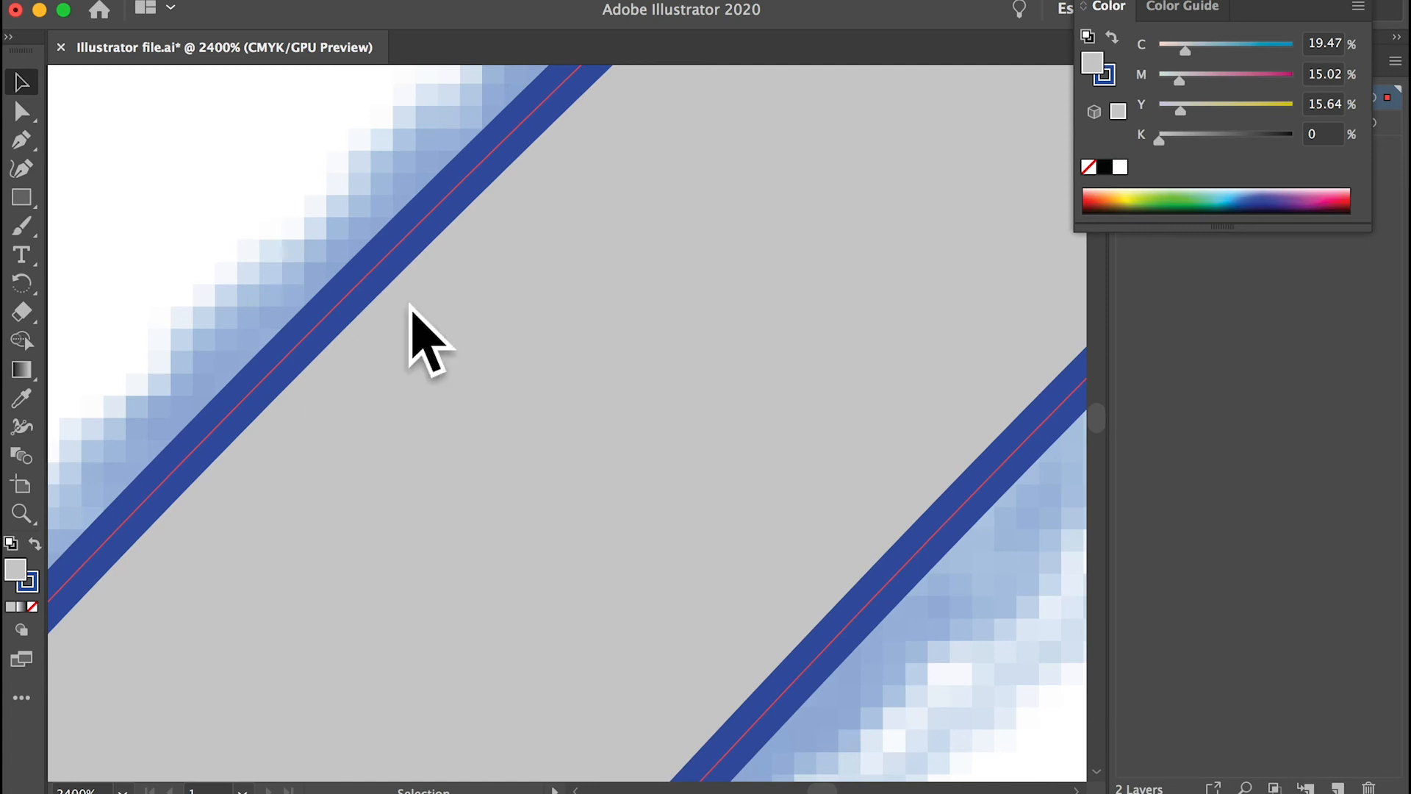
pyautogui.scroll(-1, 361, 316)
pyautogui.doubleClick(15, 568)
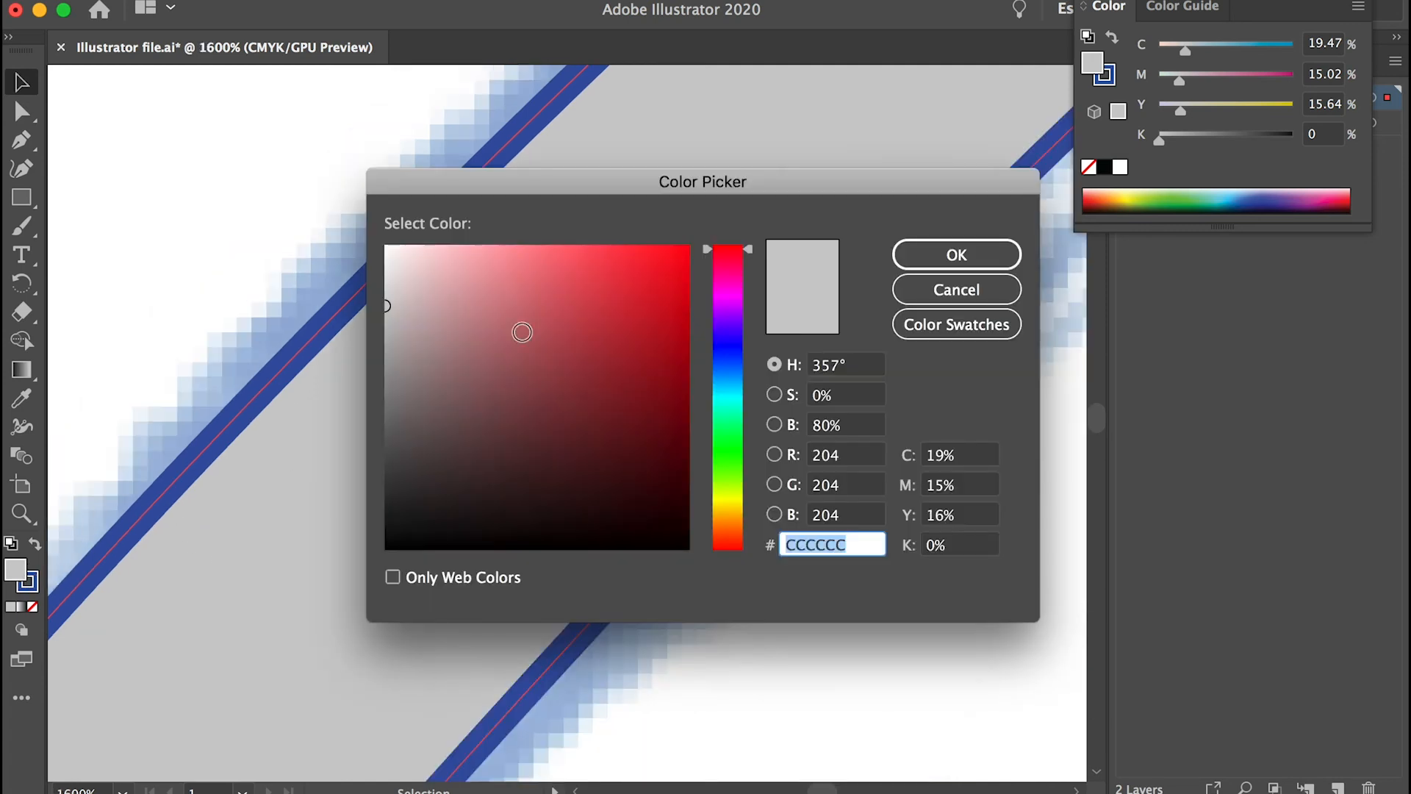
pyautogui.moveTo(657, 372); pyautogui.dragTo(731, 346)
pyautogui.click(728, 363)
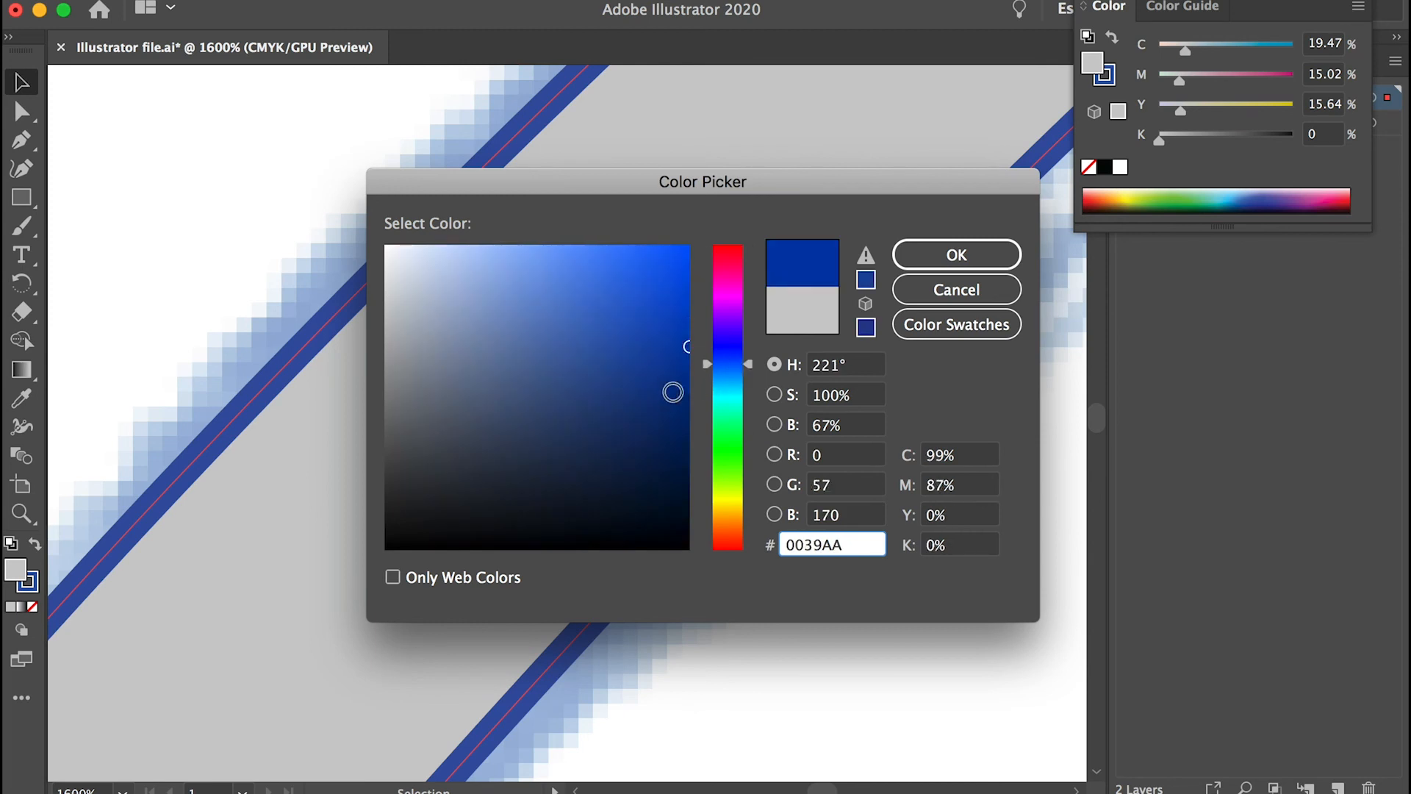
pyautogui.moveTo(672, 392); pyautogui.dragTo(727, 438)
pyautogui.click(687, 298)
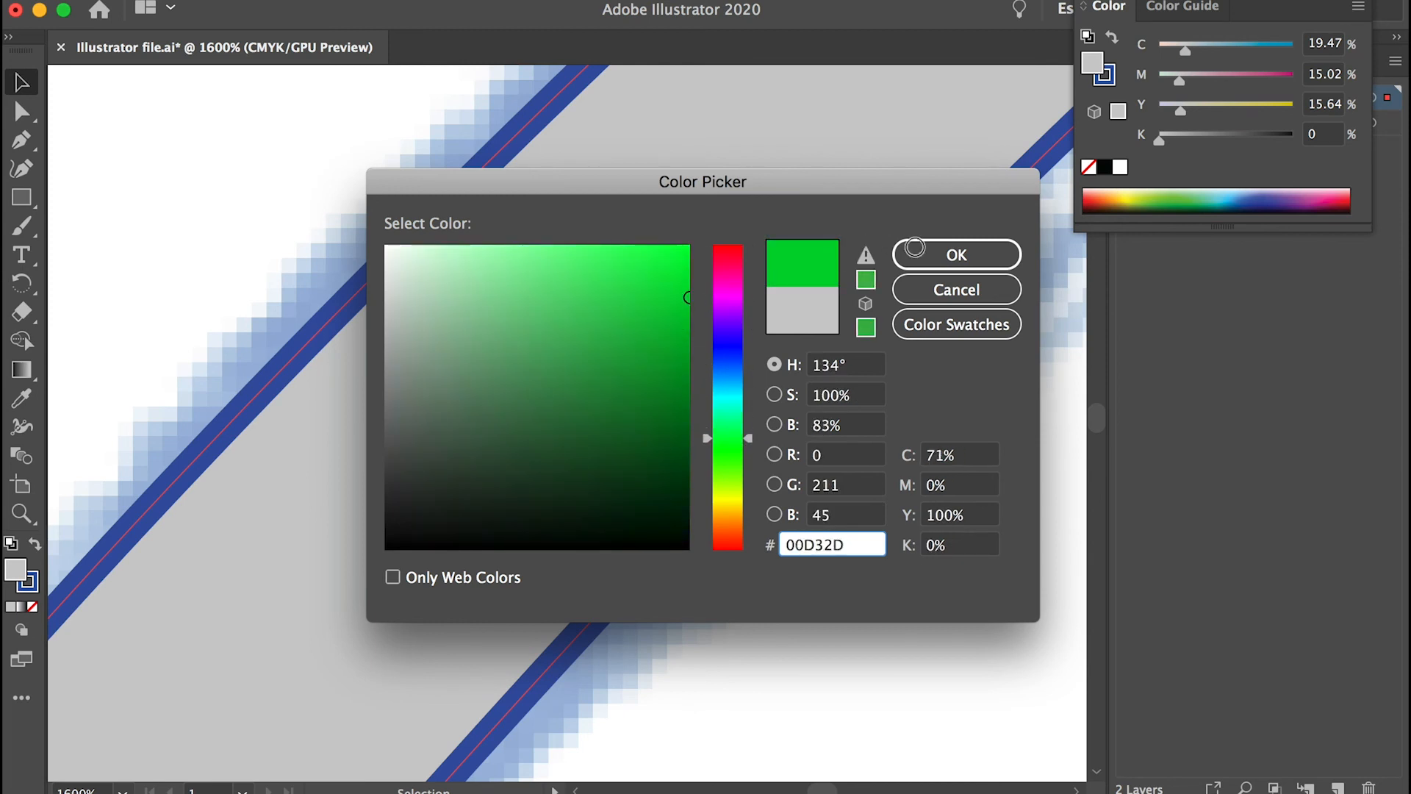
pyautogui.click(957, 255)
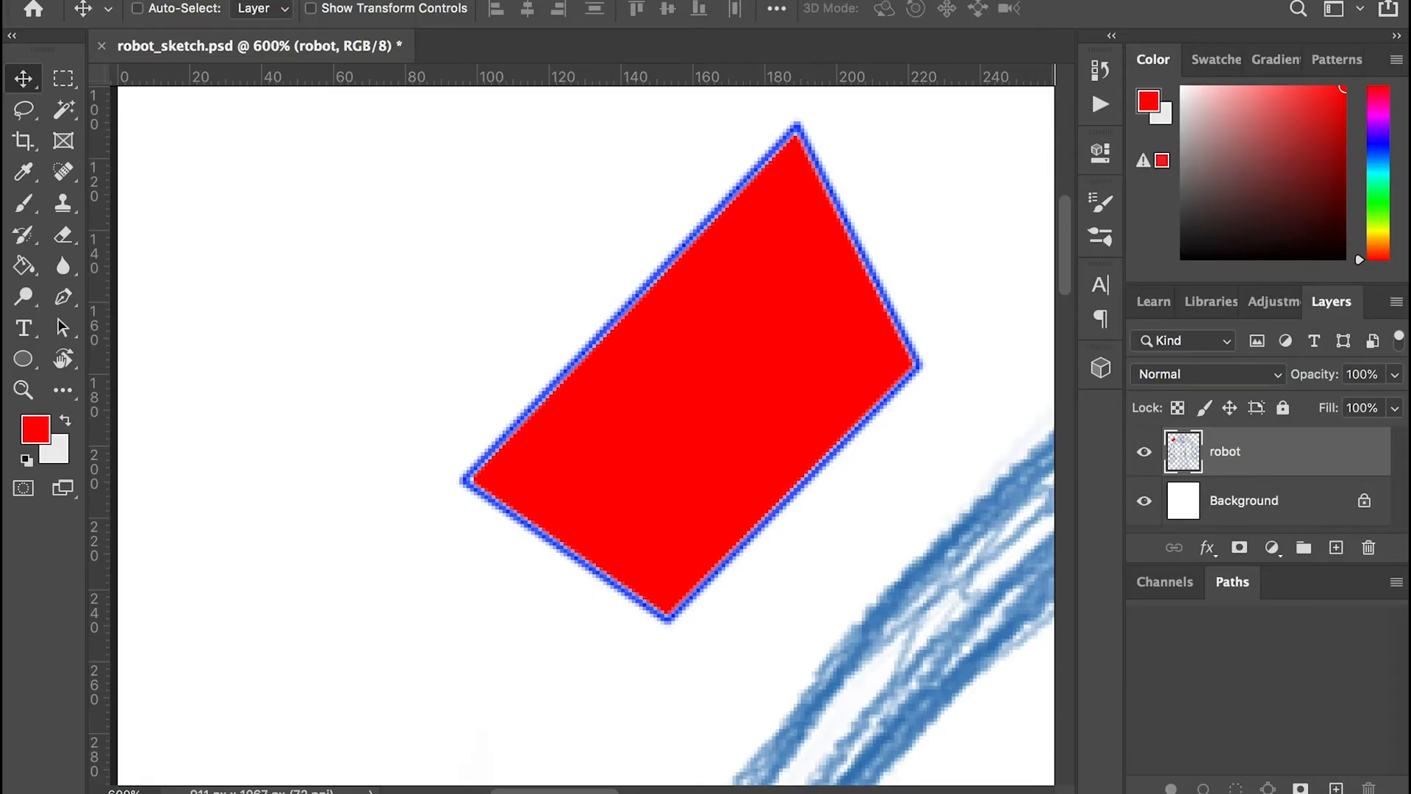
# Switch to robot_sketch.psd in Photoshop, set the foreground colour to bright green and activate the Move tool.
pyautogui.press('i')
pyautogui.click(35, 429)
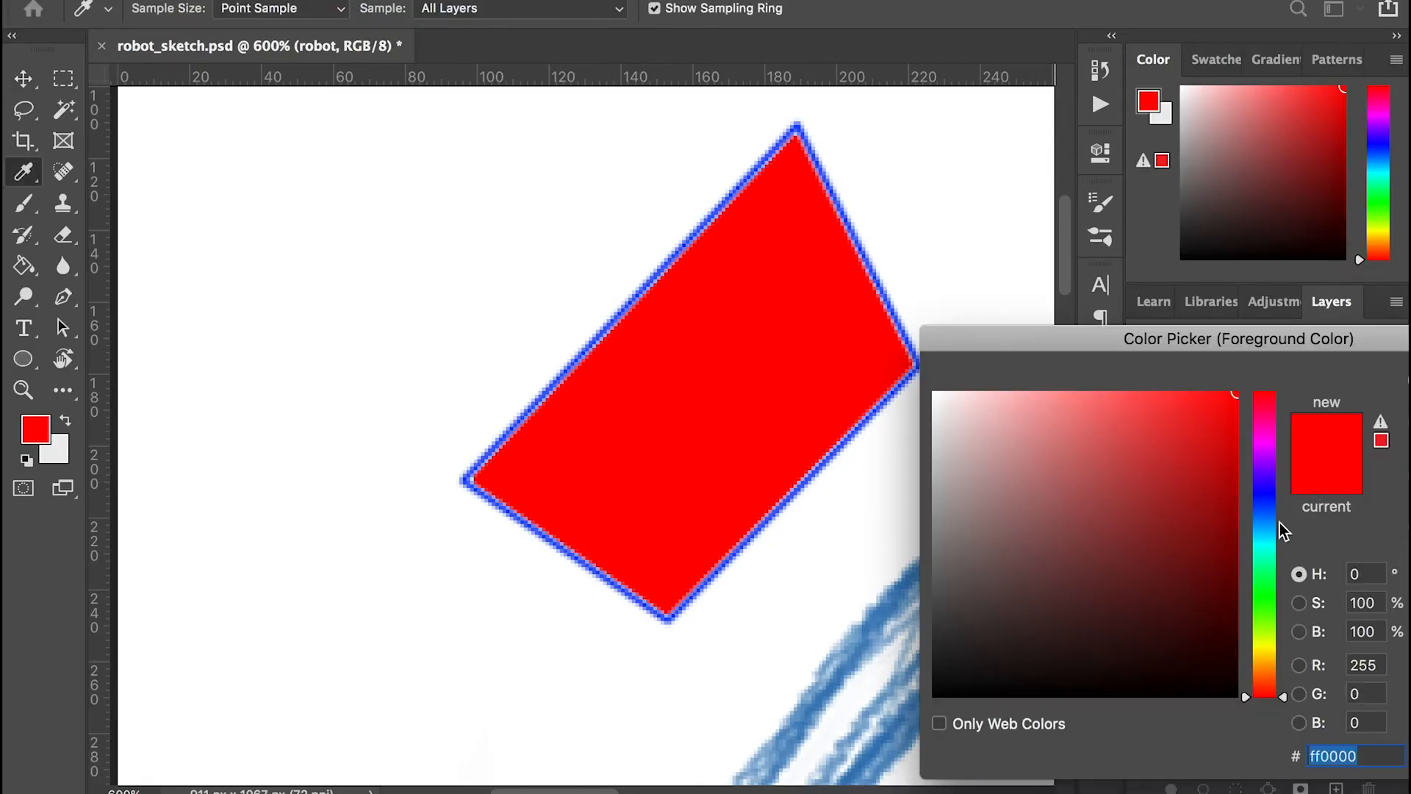
pyautogui.moveTo(1273, 574); pyautogui.dragTo(1273, 612)
pyautogui.press('Return')
pyautogui.press('v')
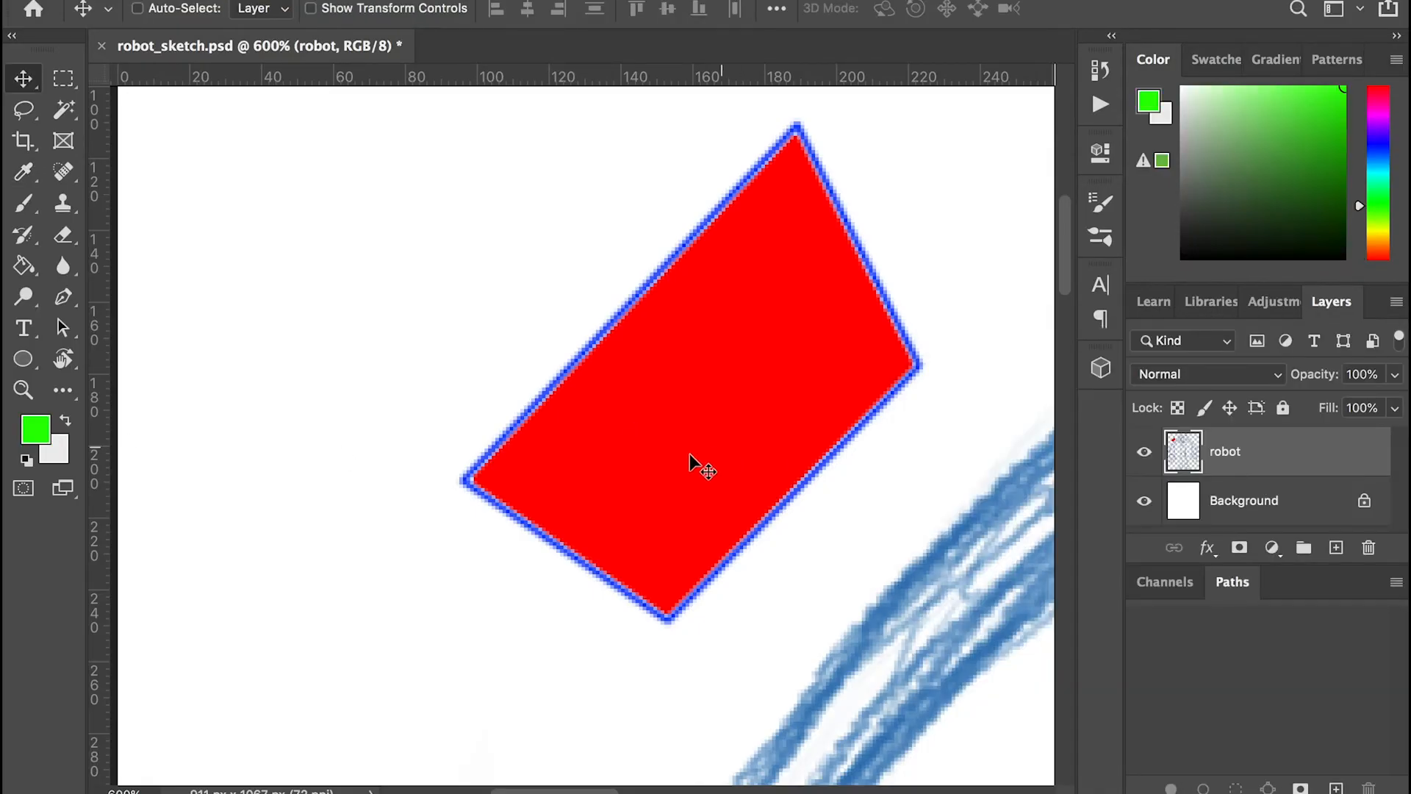
# Fill the red shape's interior with the bright green foreground colour using the Paint Bucket and inspect the pixels along its blue outline.
pyautogui.click(23, 265)
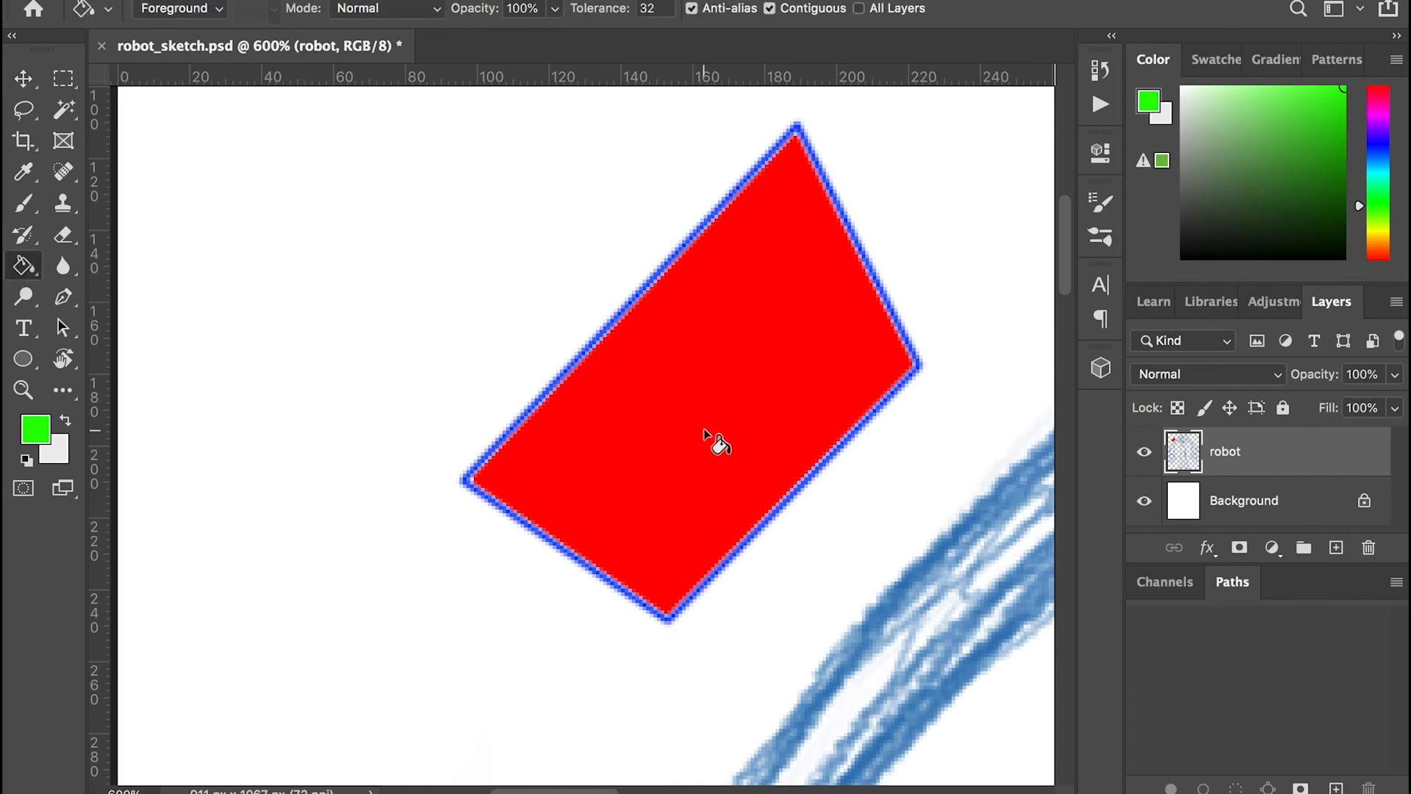
pyautogui.click(702, 432)
pyautogui.press('super+plus')
pyautogui.press('super+plus')
pyautogui.press('super+plus')
pyautogui.press('super+plus')
pyautogui.press('super+plus')
pyautogui.press('super+plus')
pyautogui.press('super+plus')
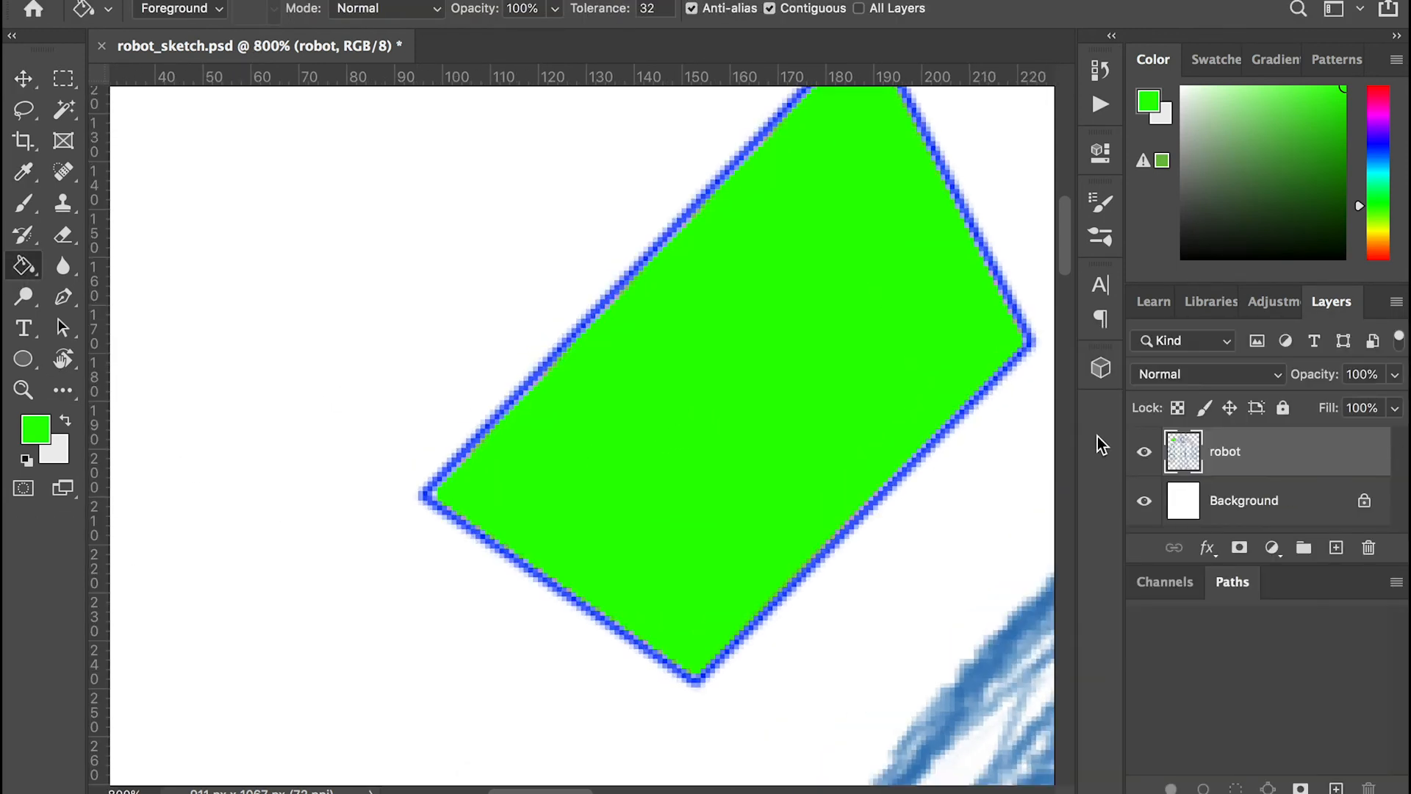
pyautogui.press('super+minus')
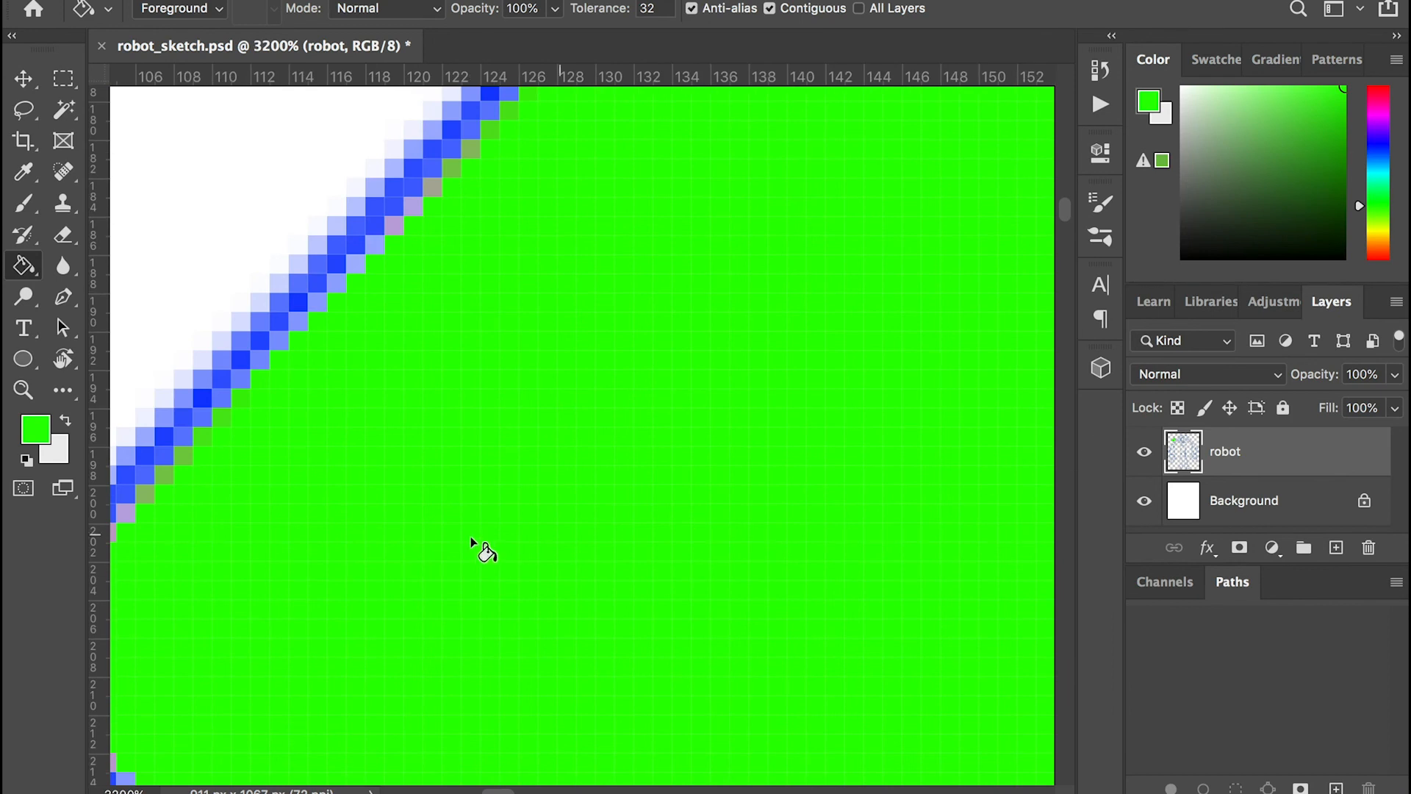
pyautogui.hscroll(-3, 477, 546)
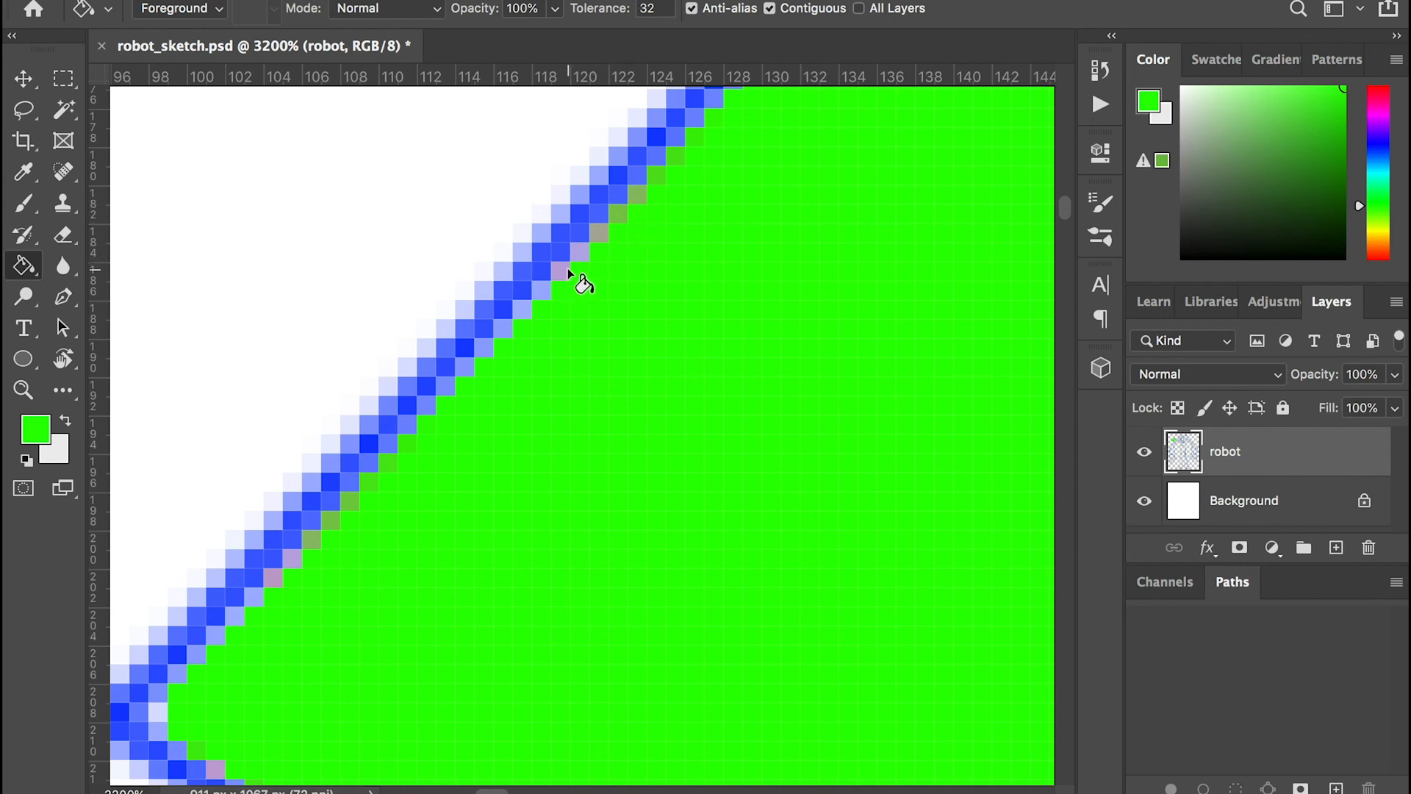
pyautogui.scroll(-5, 331, 529)
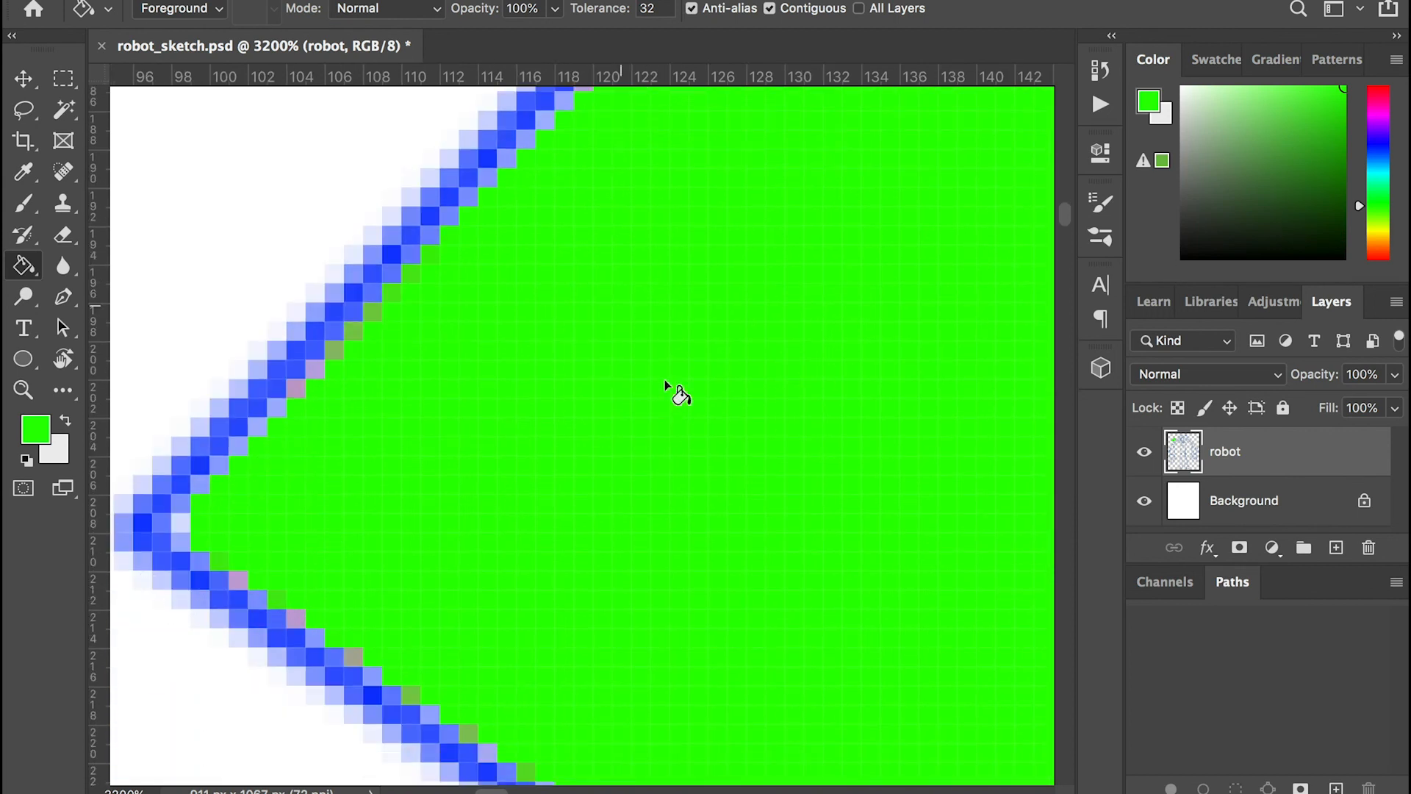
# Set the foreground colour to yellow, fill the green shape's interior with it and inspect the edges around the shape.
pyautogui.click(34, 441)
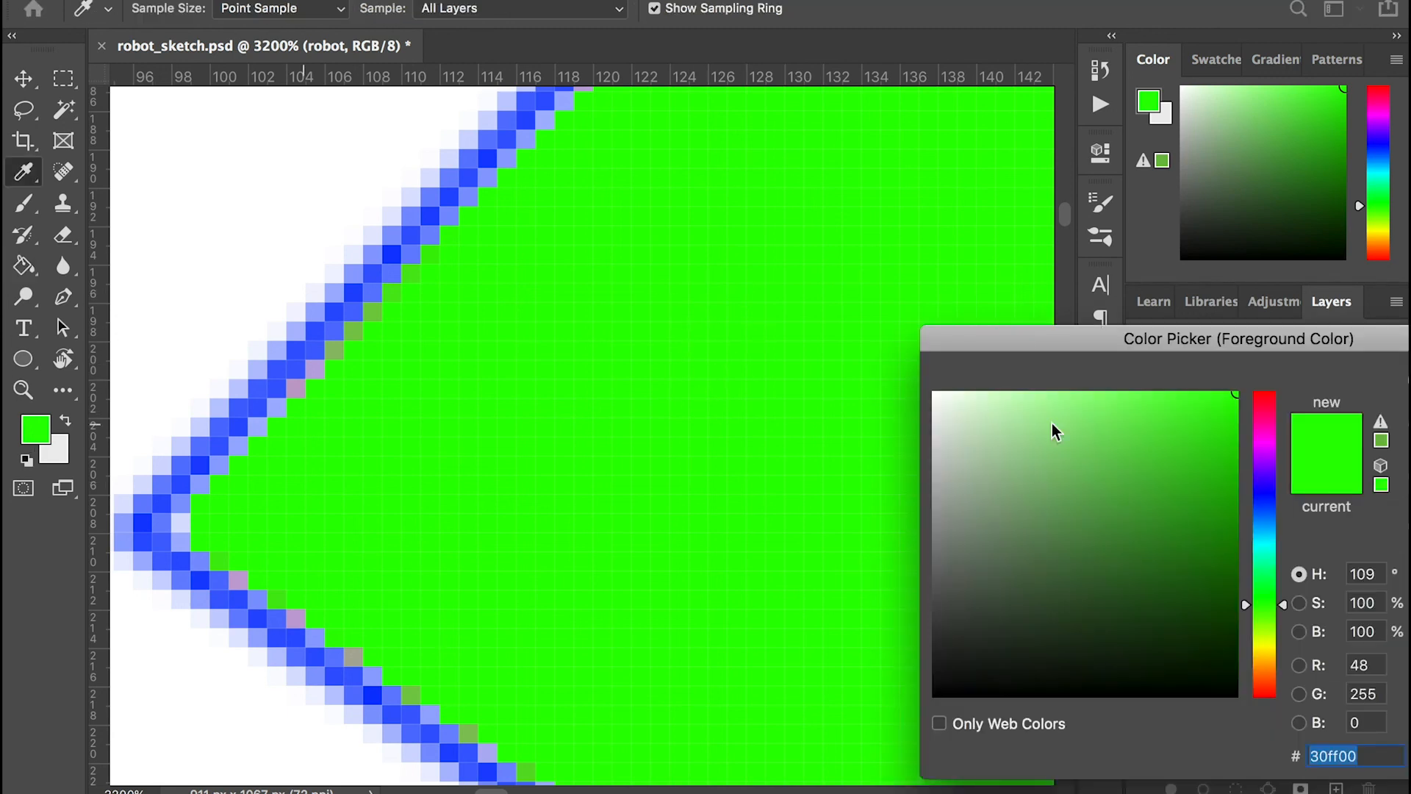
pyautogui.click(1267, 646)
pyautogui.press('Return')
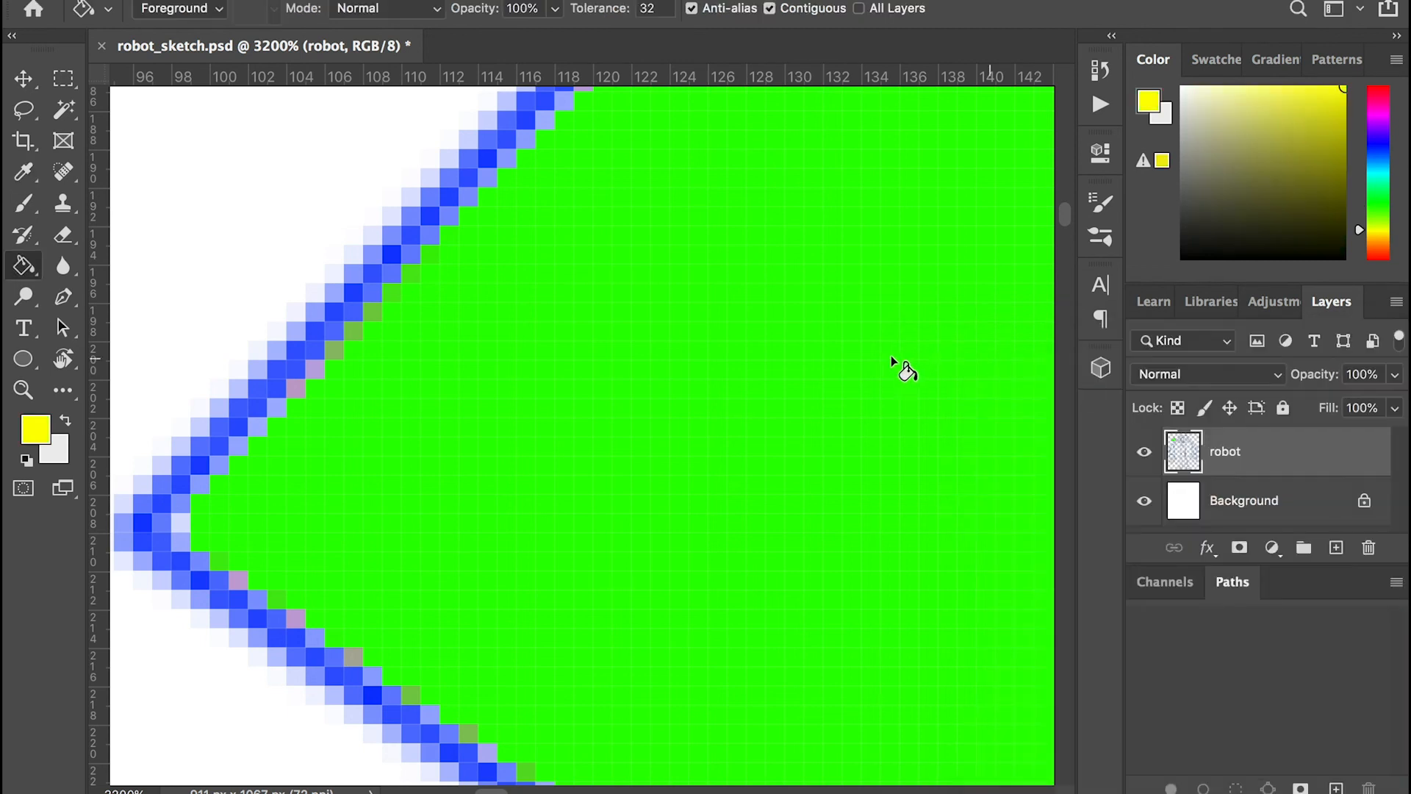
pyautogui.click(865, 363)
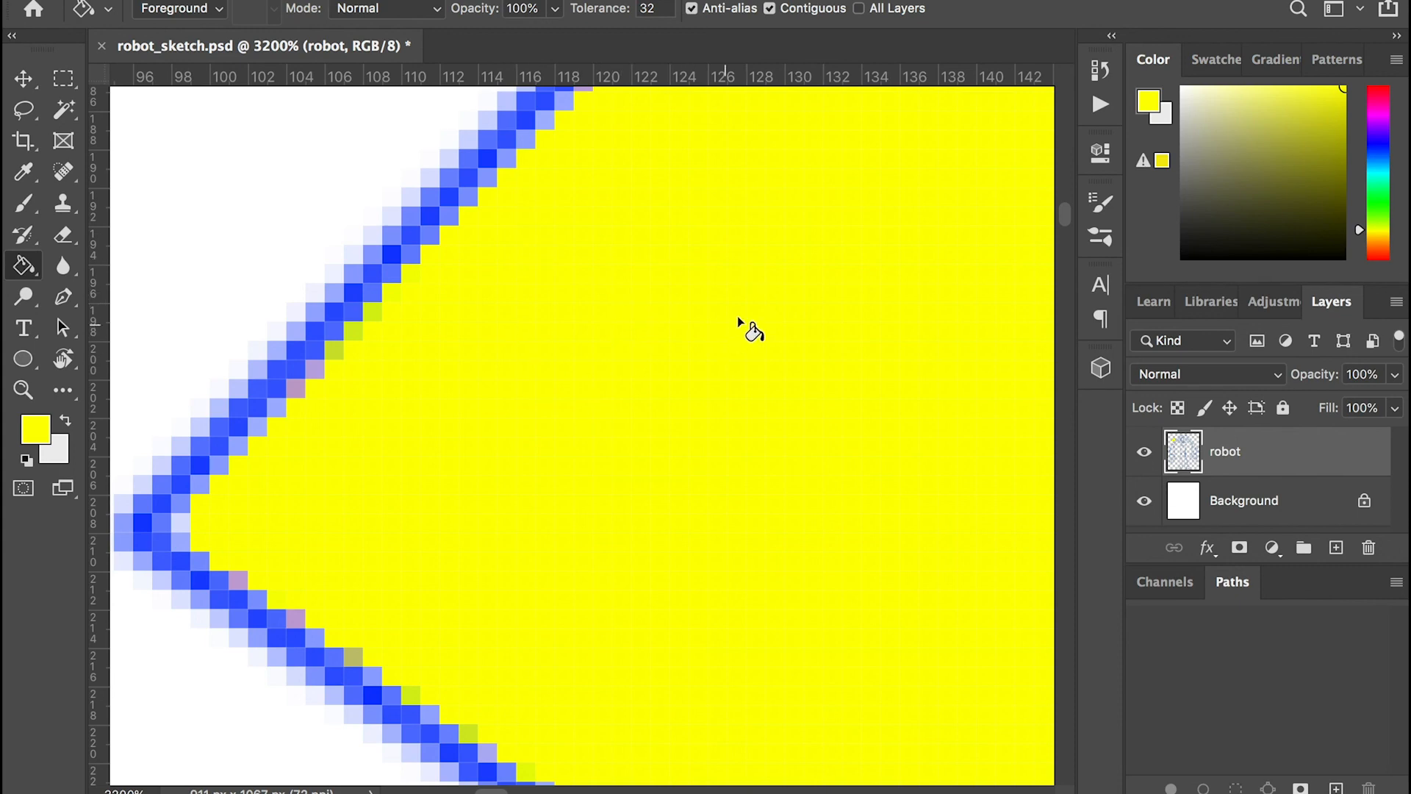
pyautogui.press('super+minus')
pyautogui.press('super+minus')
pyautogui.press('super+minus')
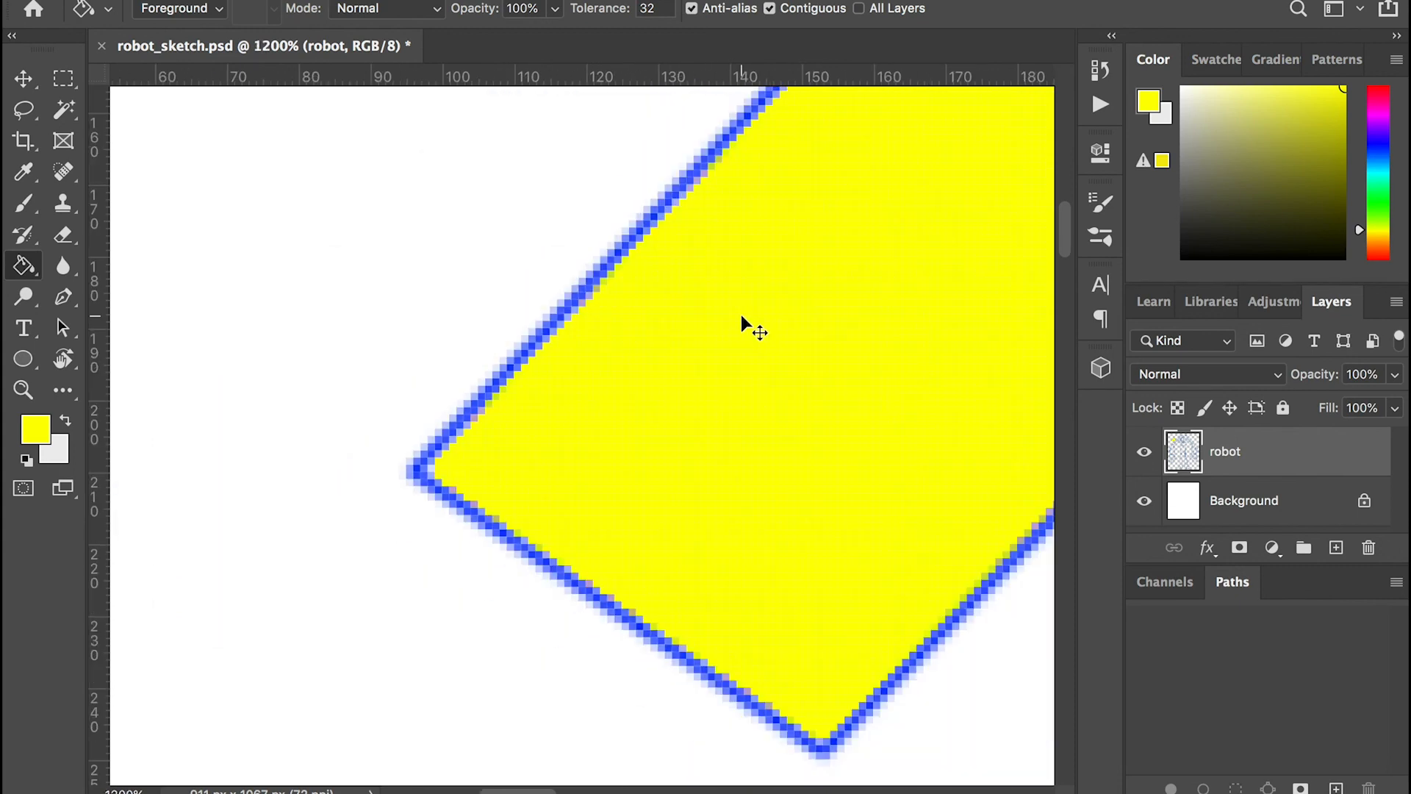
pyautogui.hscroll(5, 744, 323)
pyautogui.scroll(4, 744, 323)
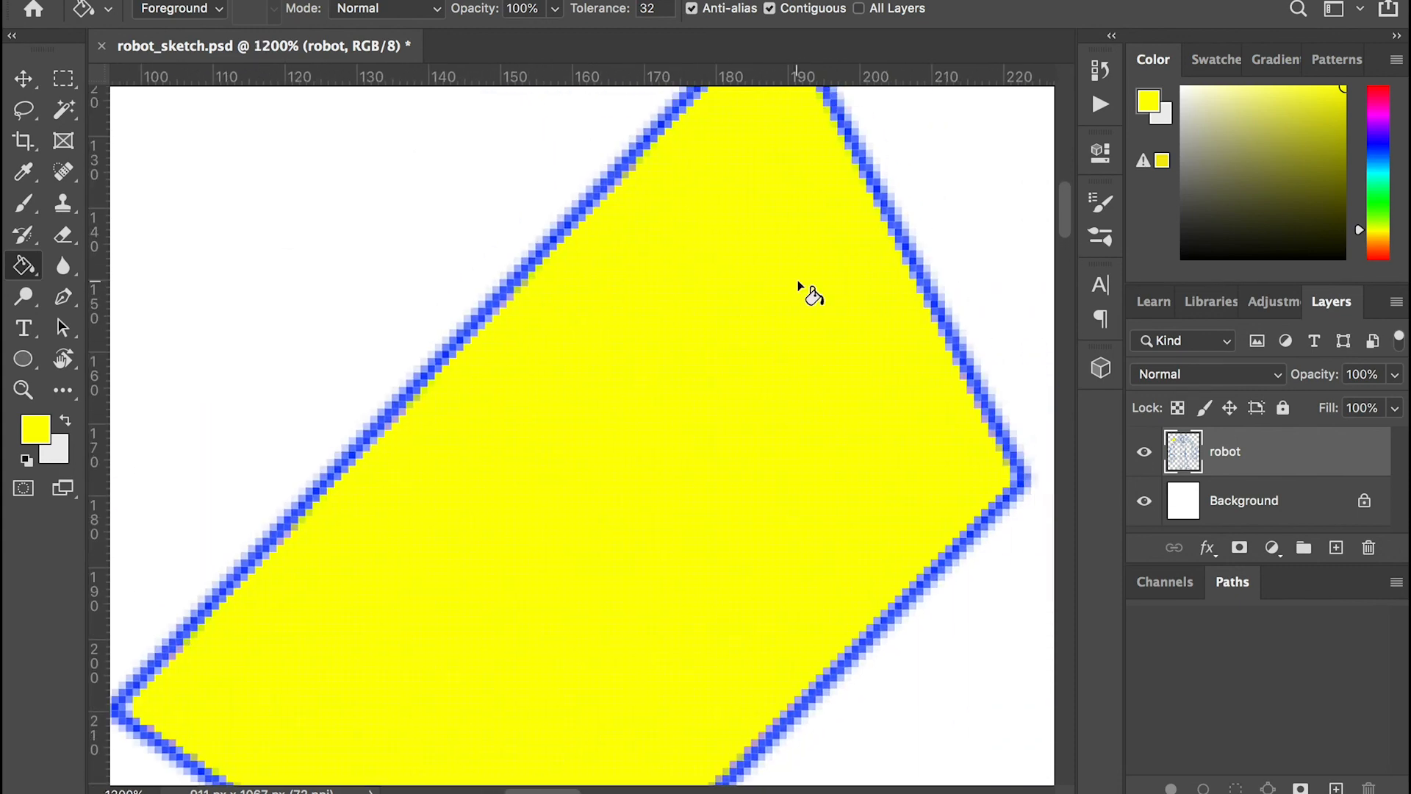
pyautogui.scroll(3, 808, 294)
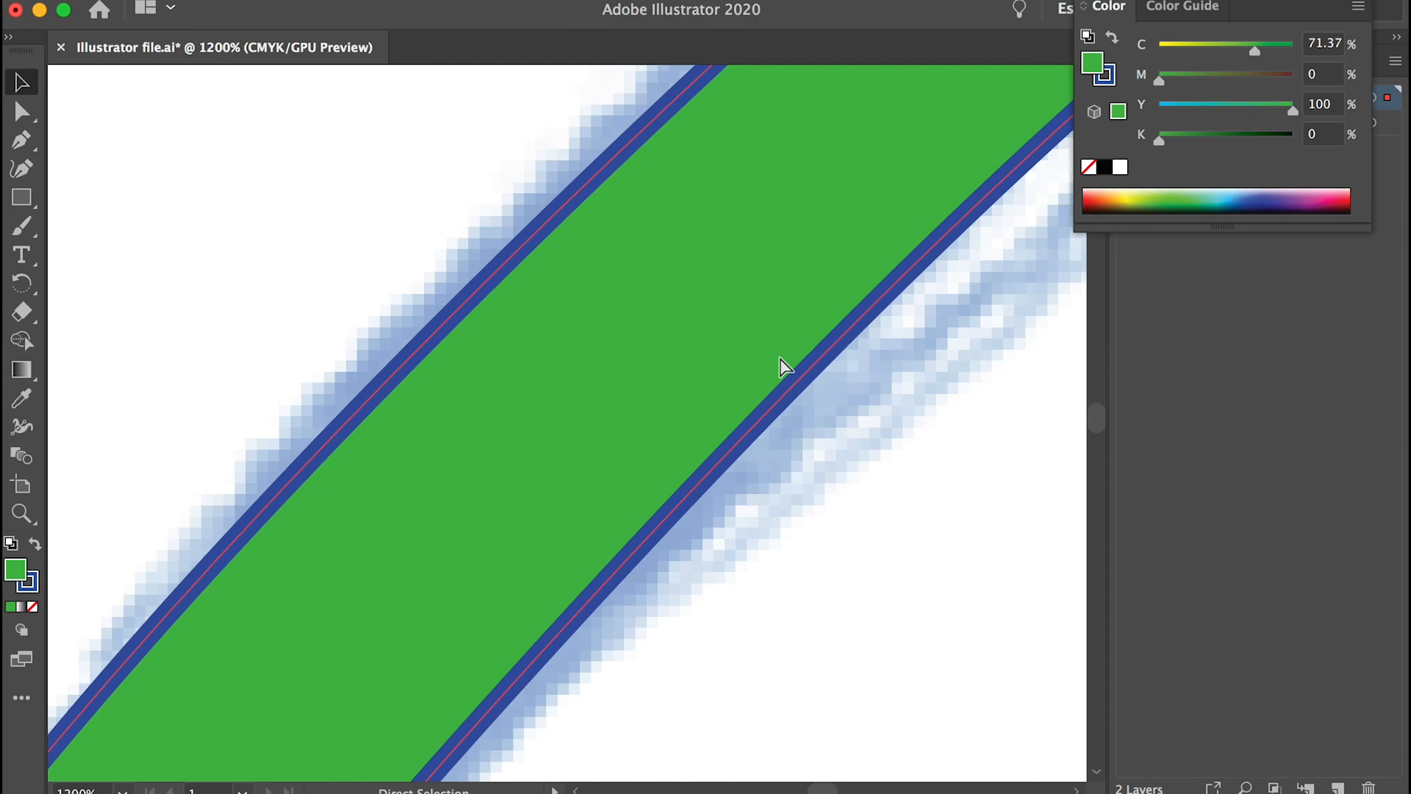
# Switch to Illustrator file.ai and view the whole green arm shape against the robot sketch.
pyautogui.press('super+minus')
pyautogui.press('super+minus')
pyautogui.press('super+minus')
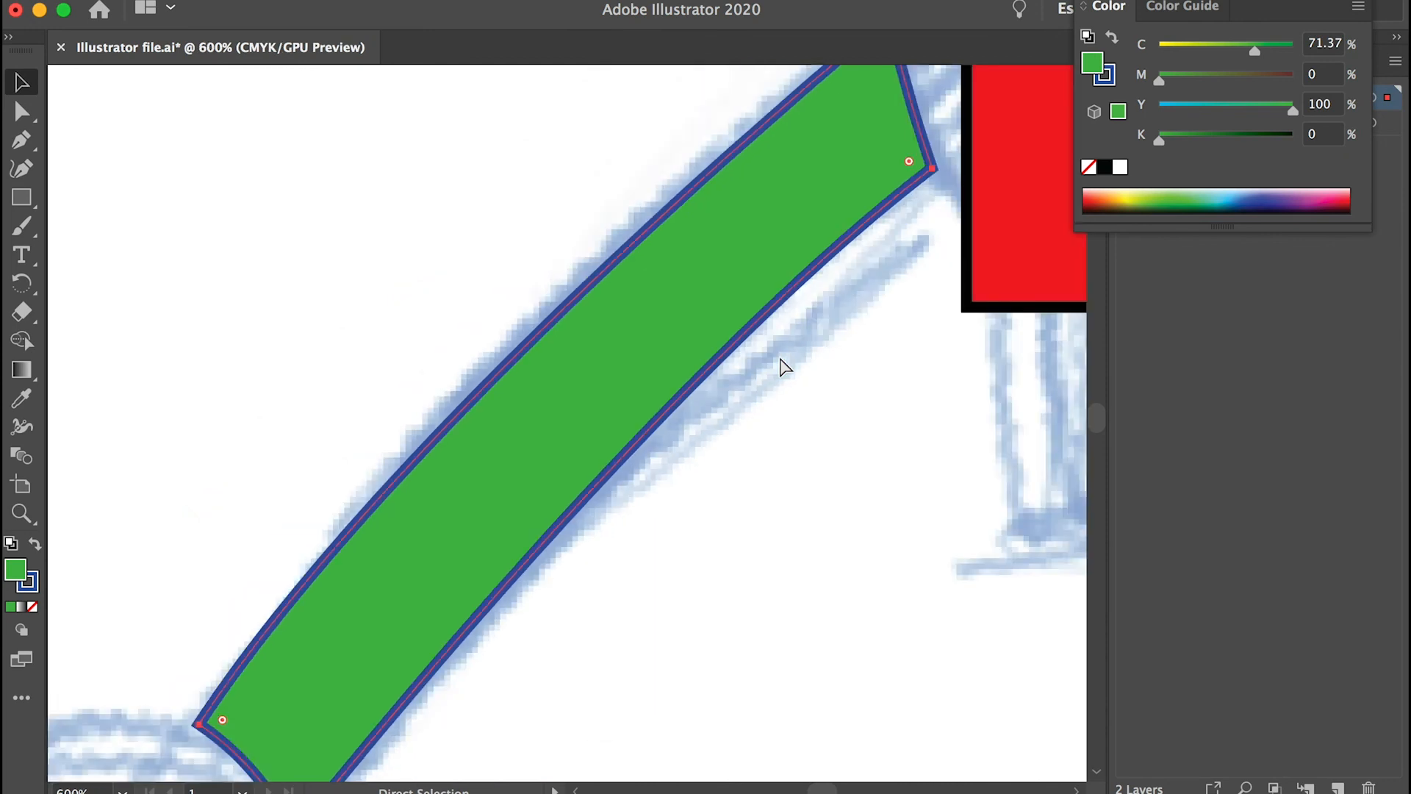
pyautogui.hscroll(3, 787, 367)
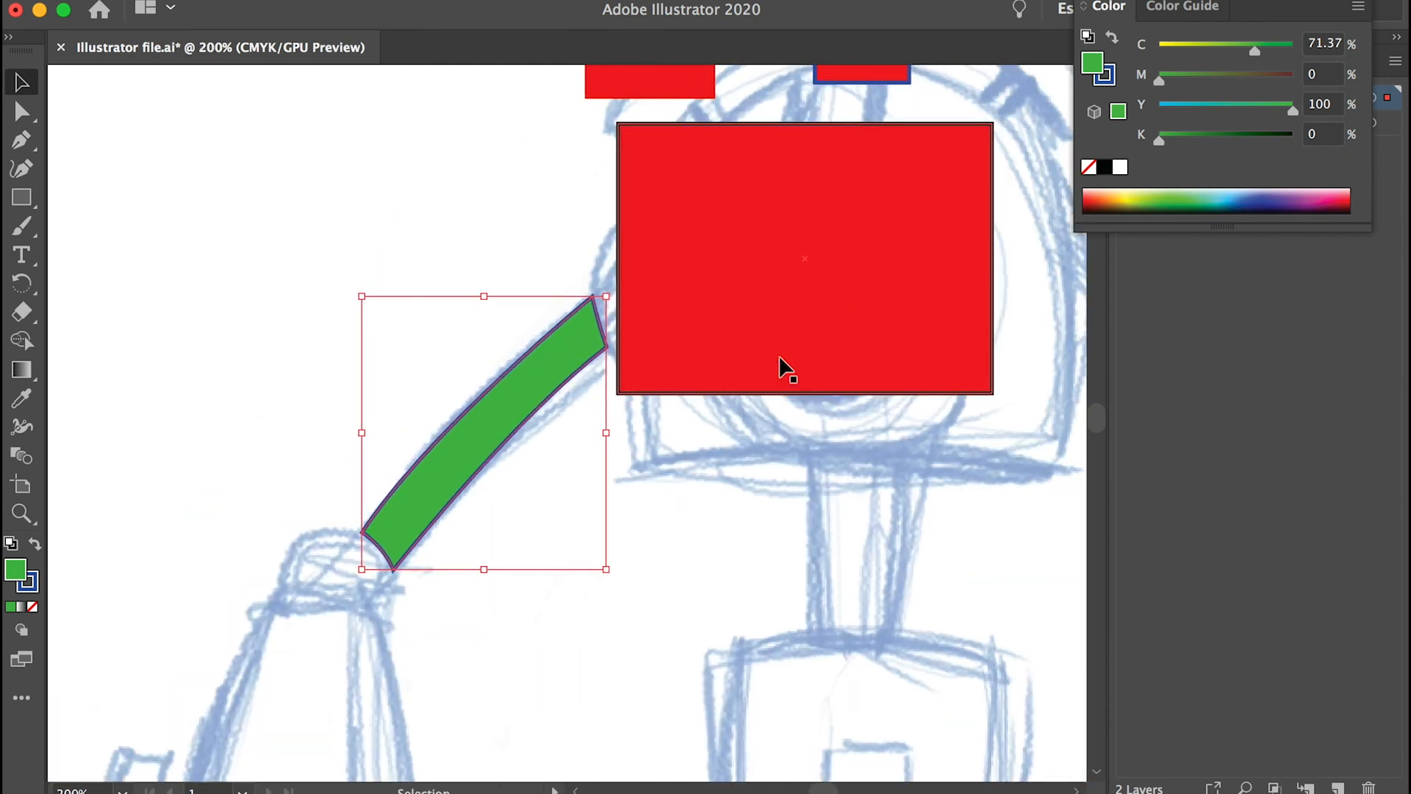